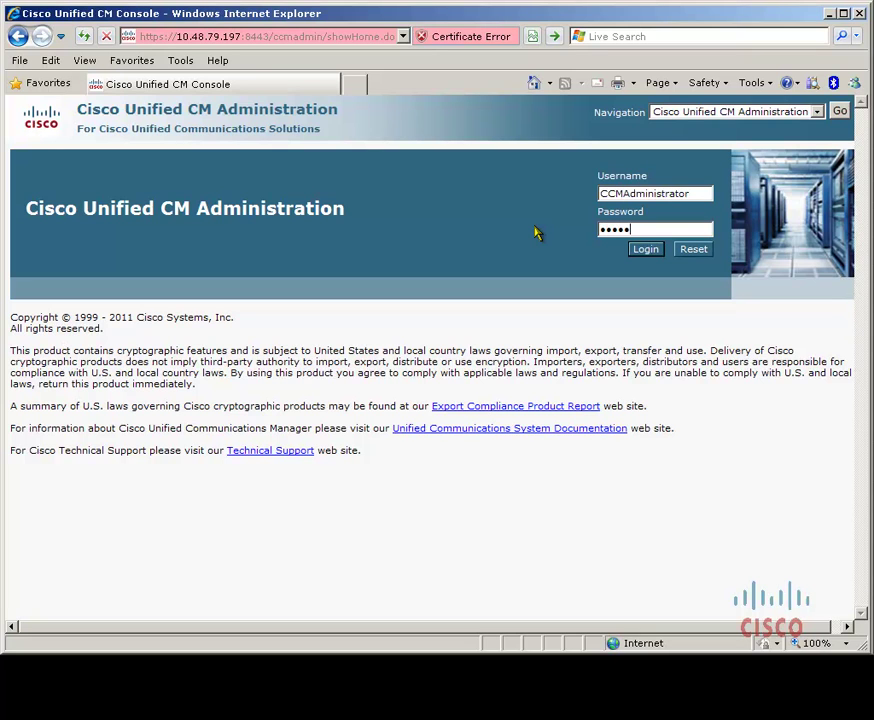
- Log in as the administrator and open the Navigation application list
key(Return)
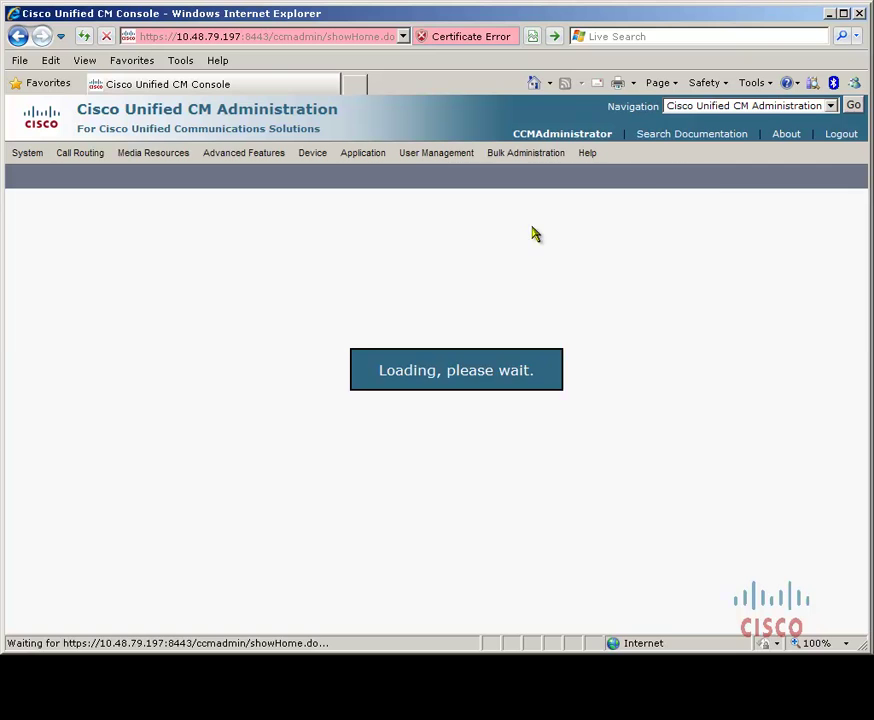
click(760, 105)
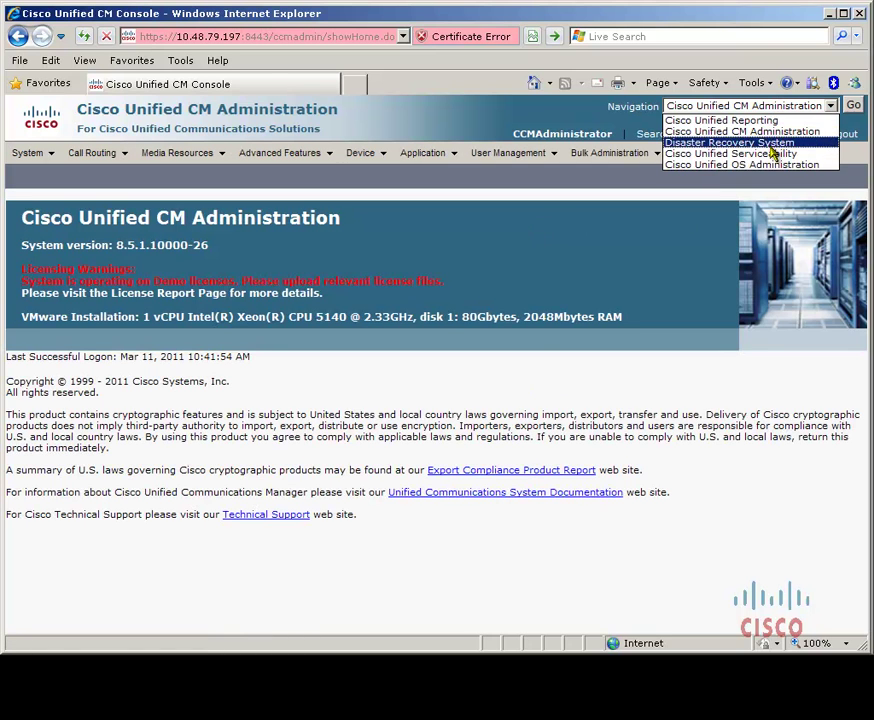
click(770, 153)
click(853, 105)
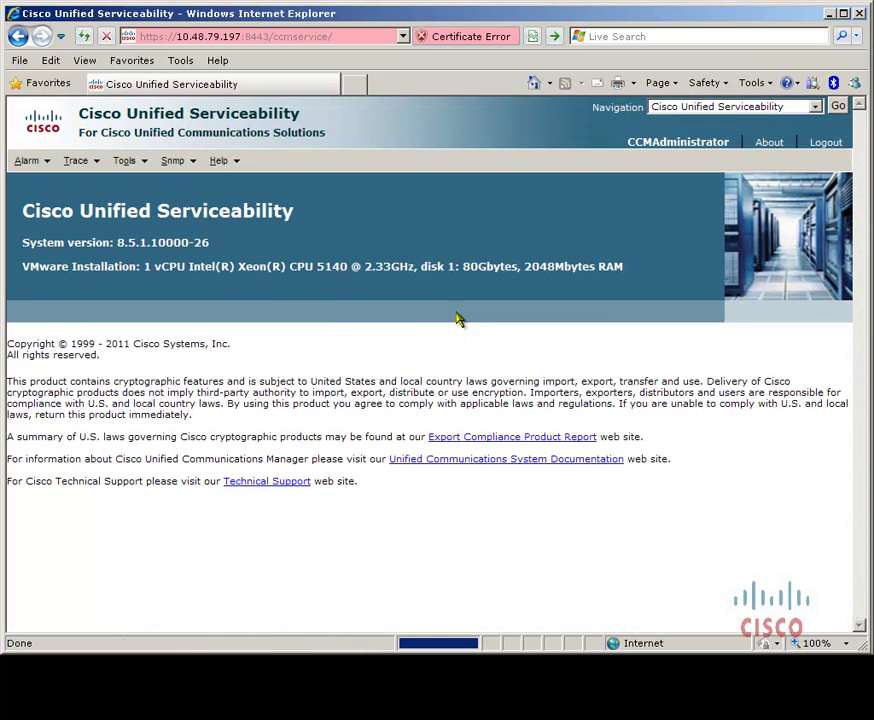
mouse_move(126, 163)
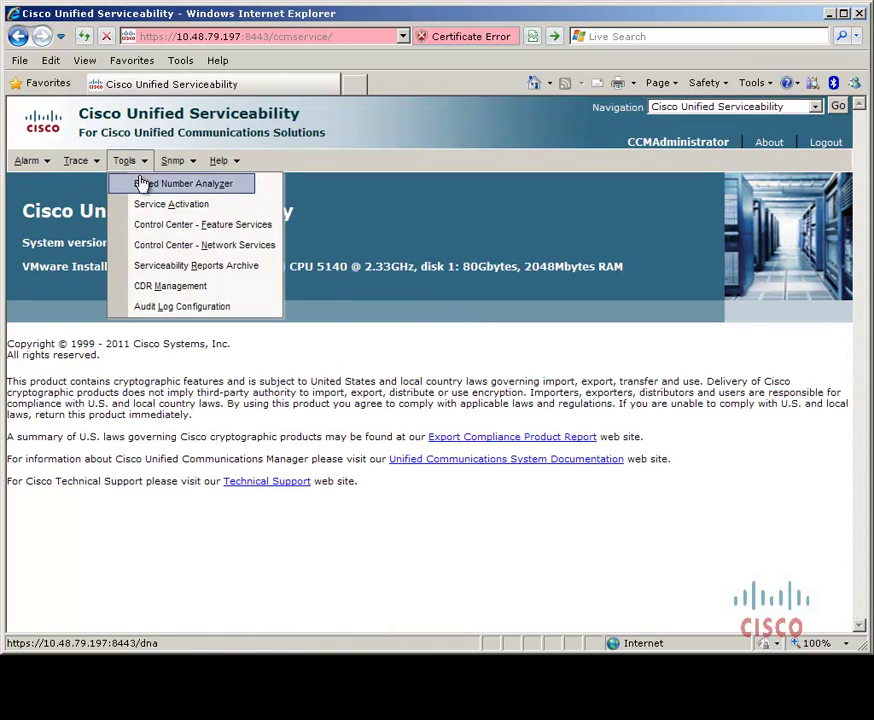
click(148, 210)
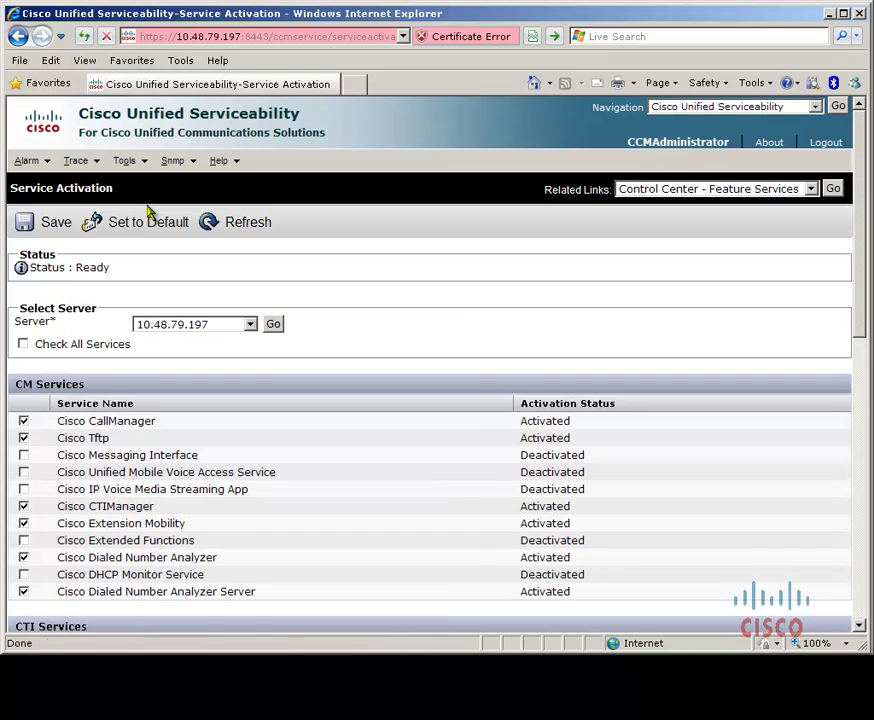
click(176, 326)
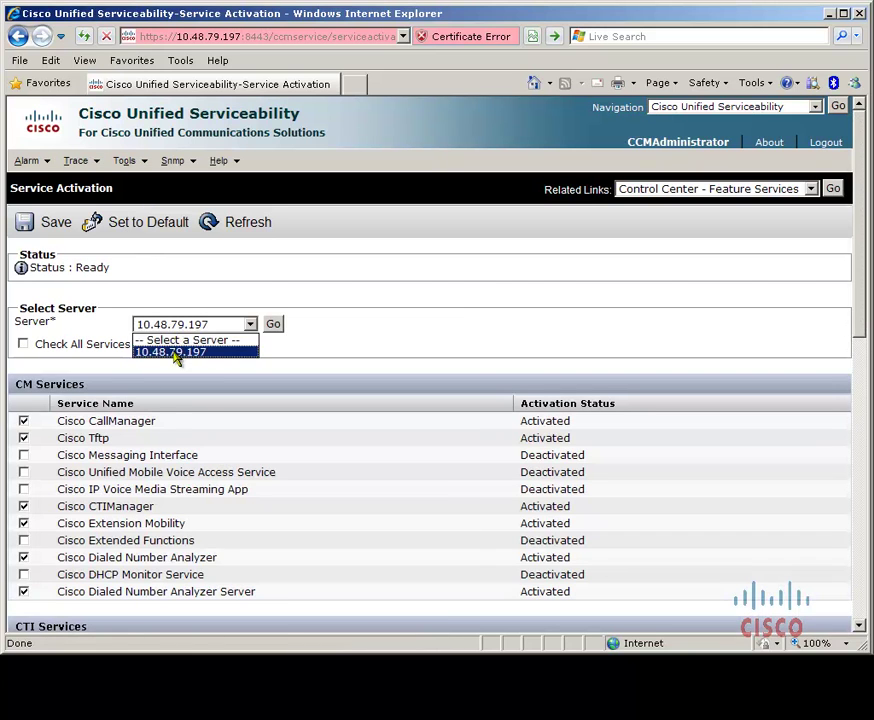
click(176, 354)
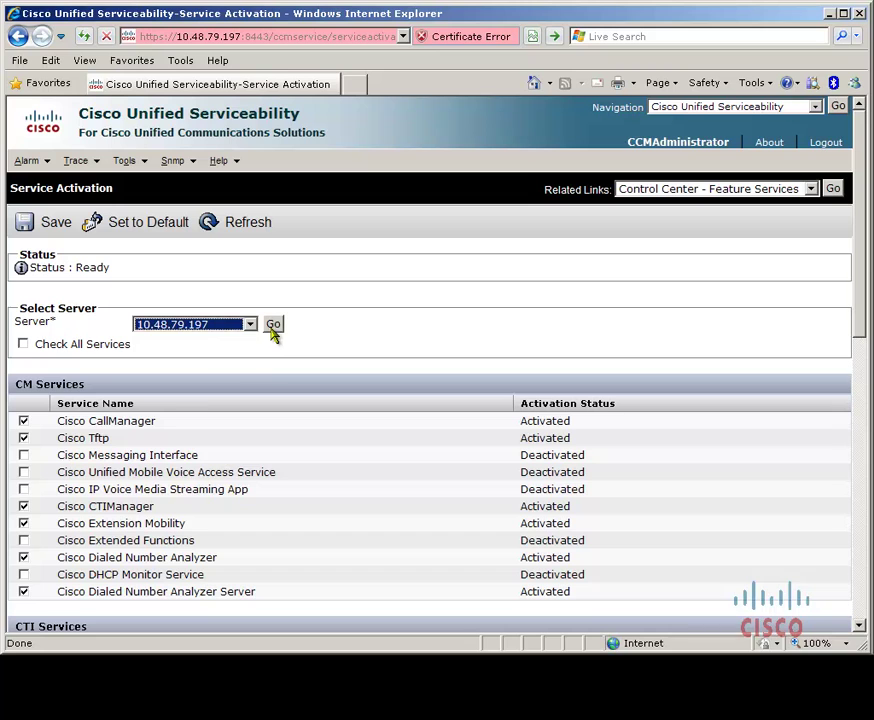
click(273, 326)
drag(166, 422, 57, 421)
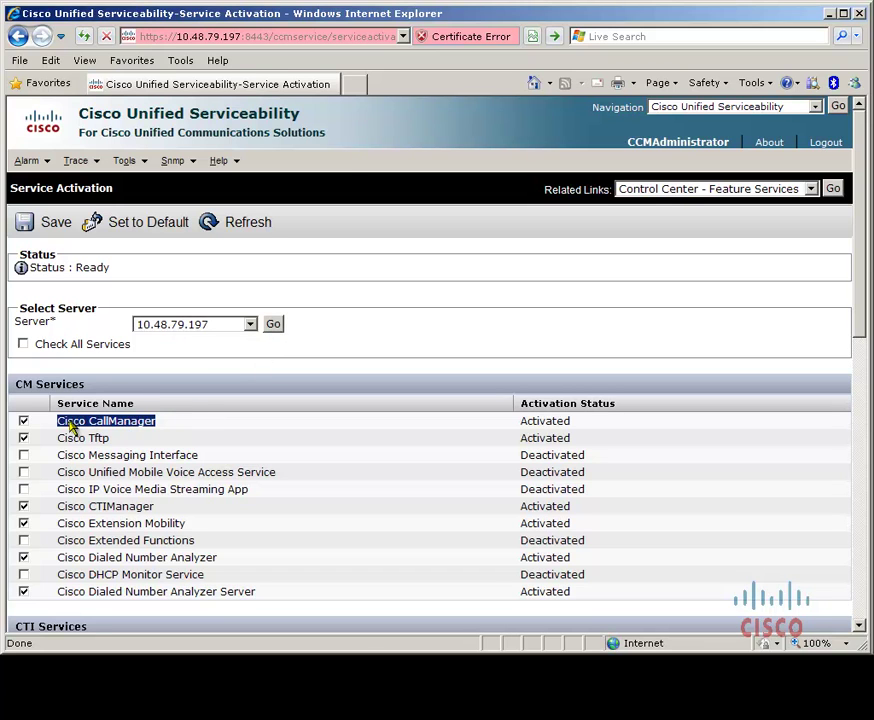
triple_click(92, 445)
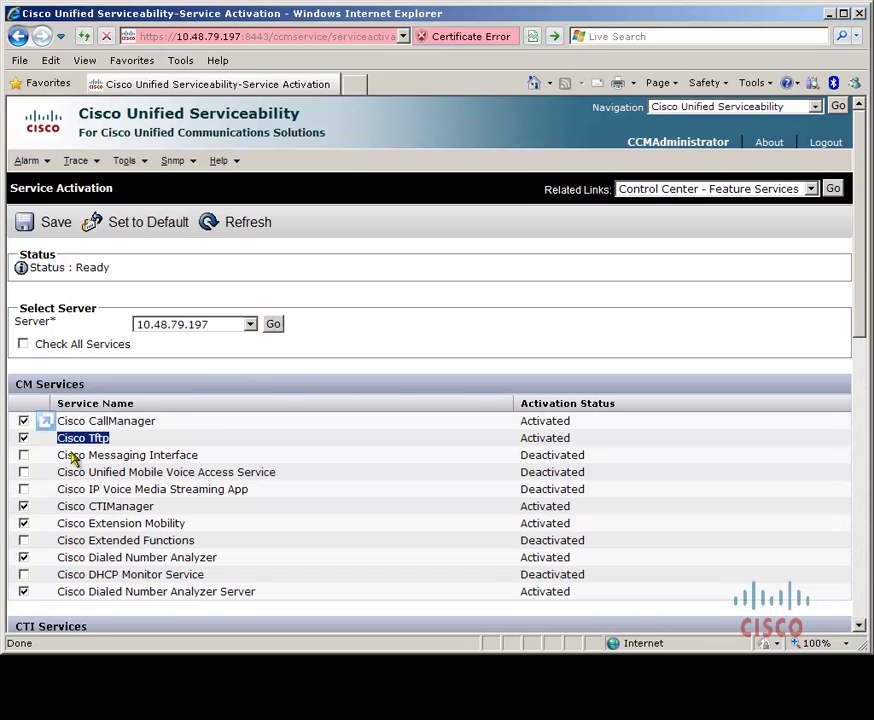
drag(185, 524, 90, 525)
click(150, 530)
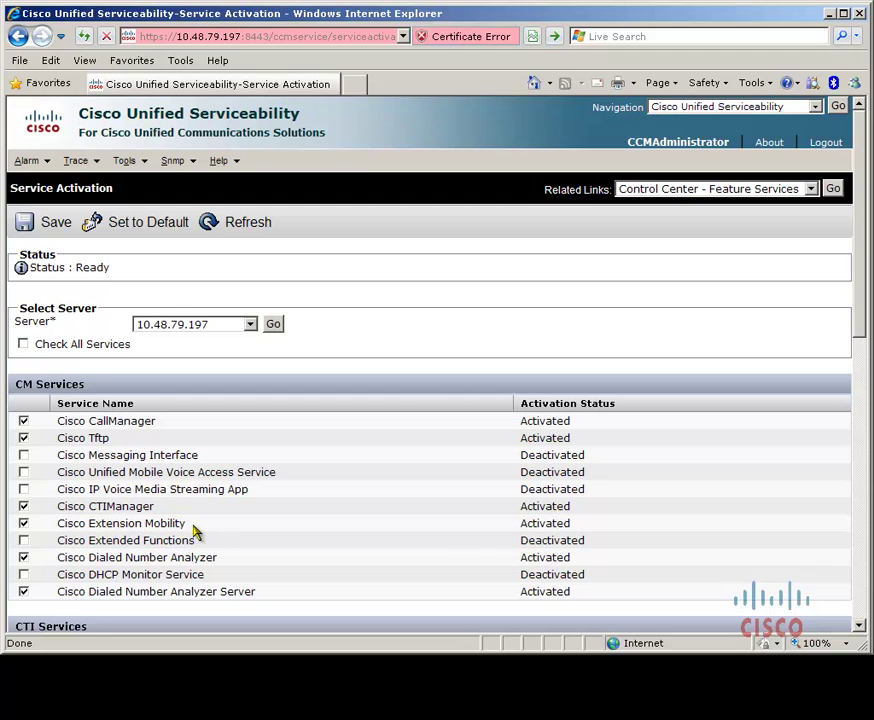
click(763, 107)
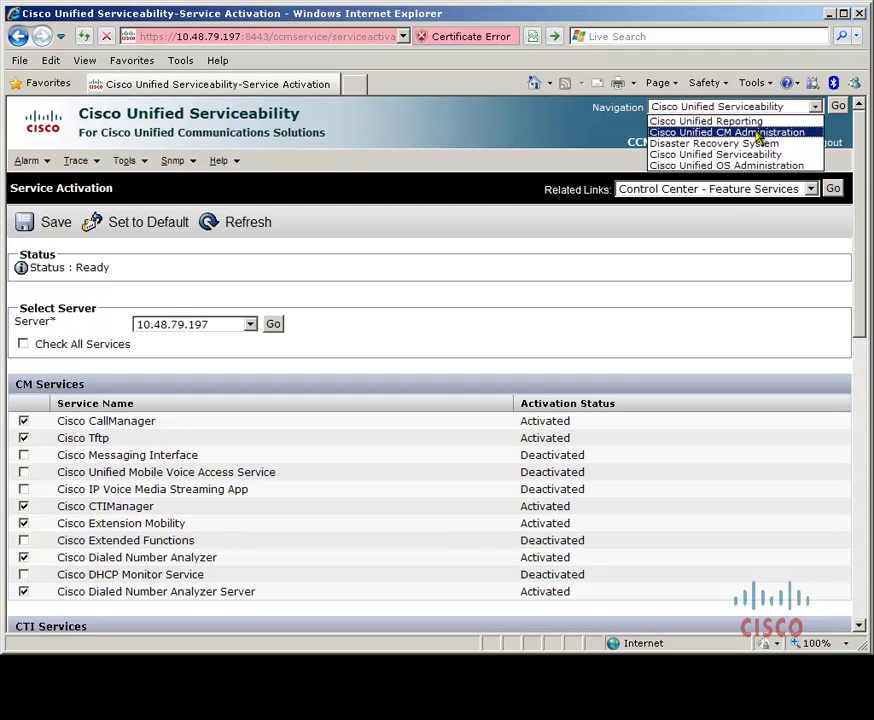
click(765, 132)
click(838, 107)
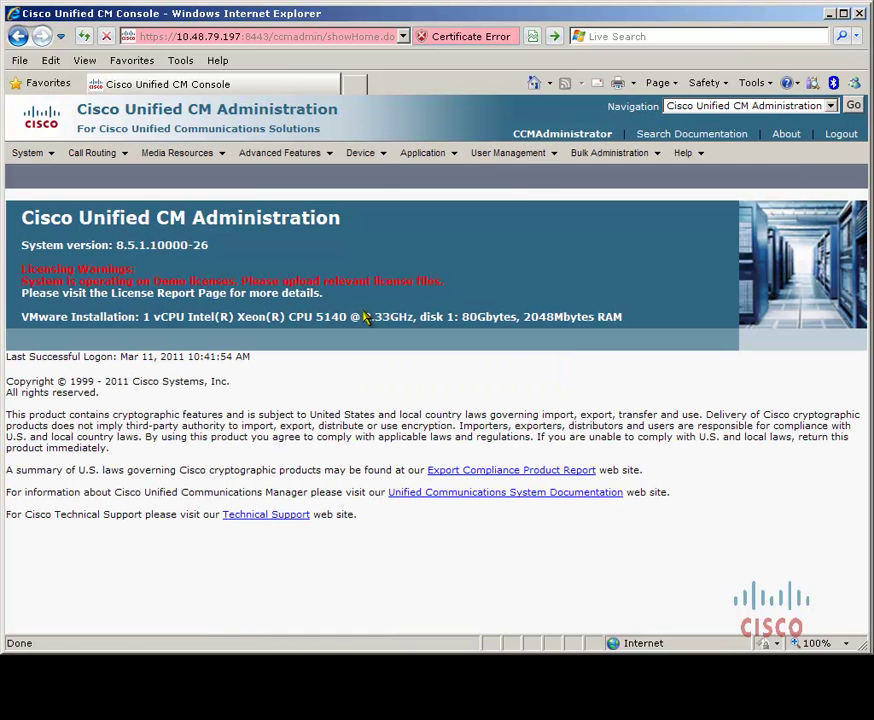
- Go to Phone Services, list the existing services and start a new IP phone service
mouse_move(372, 163)
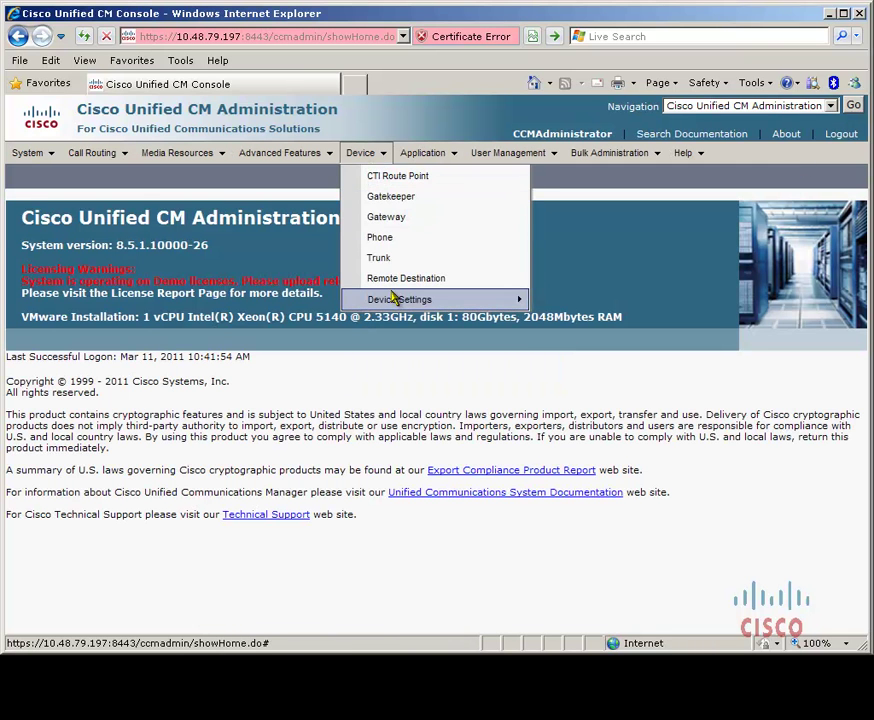
mouse_move(394, 302)
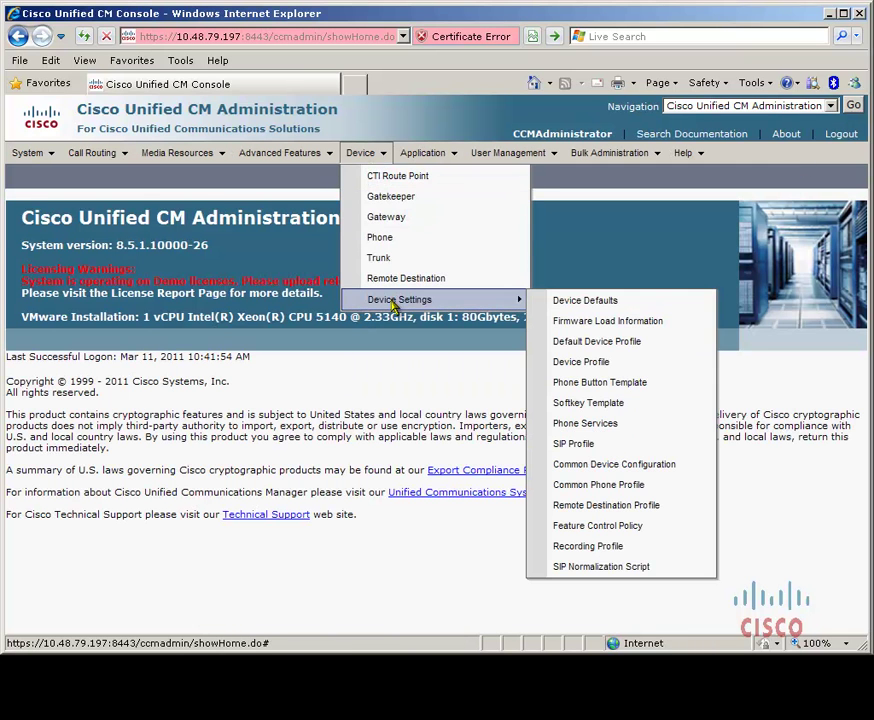
click(643, 431)
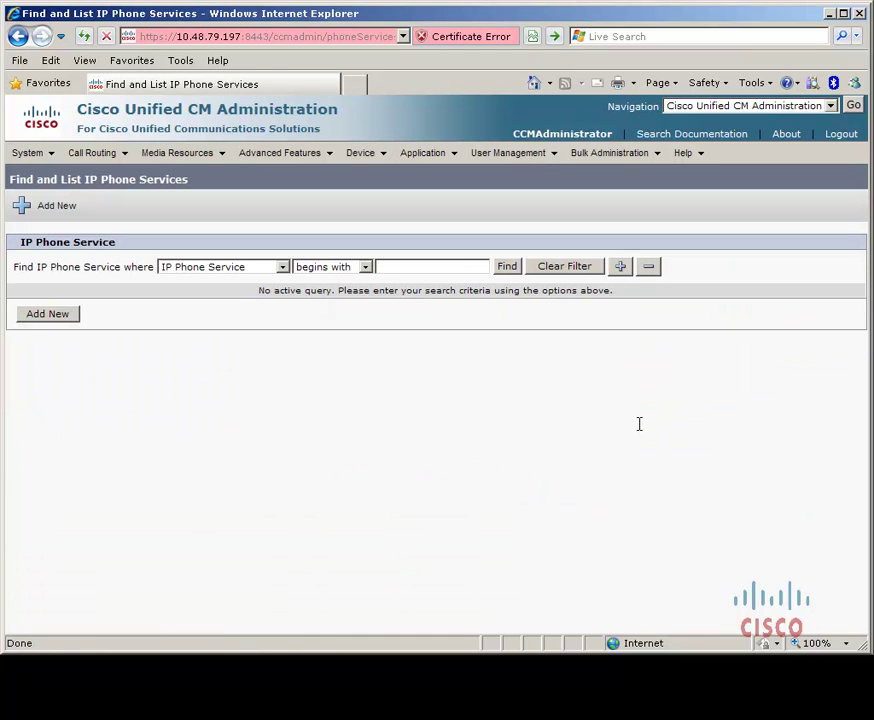
click(506, 270)
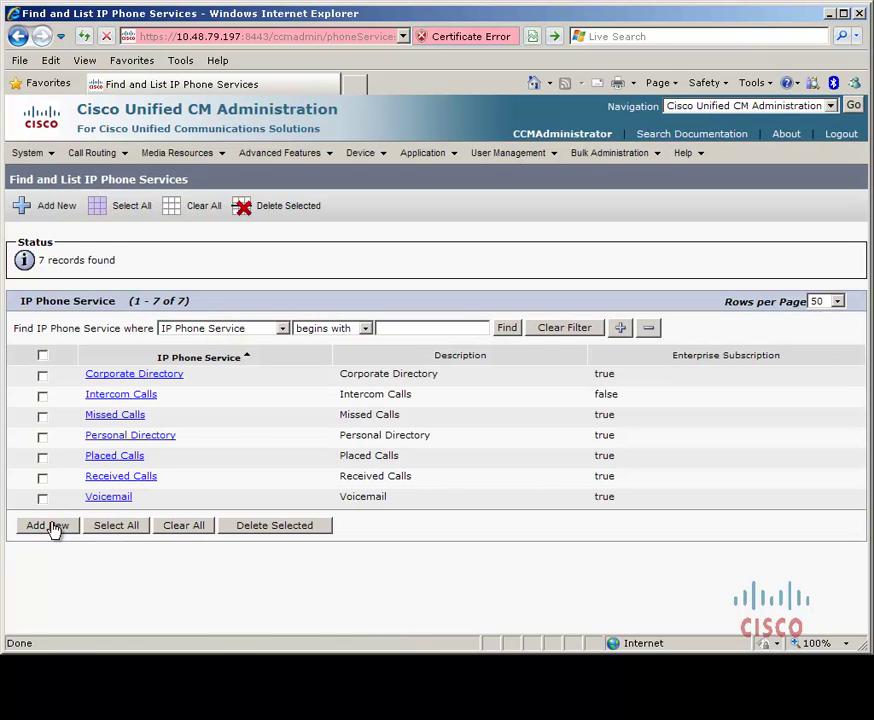
click(54, 526)
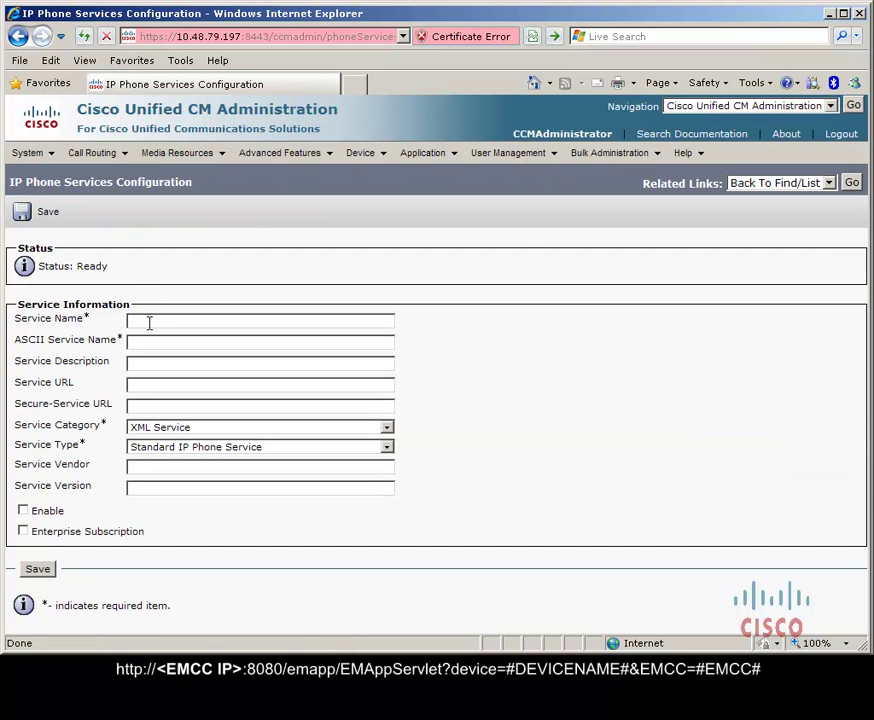
- Create service EM with the EMAppServlet URL on 10.48.79.197, enabled and enterprise-subscribed, and save
text(EM)
key(Tab)
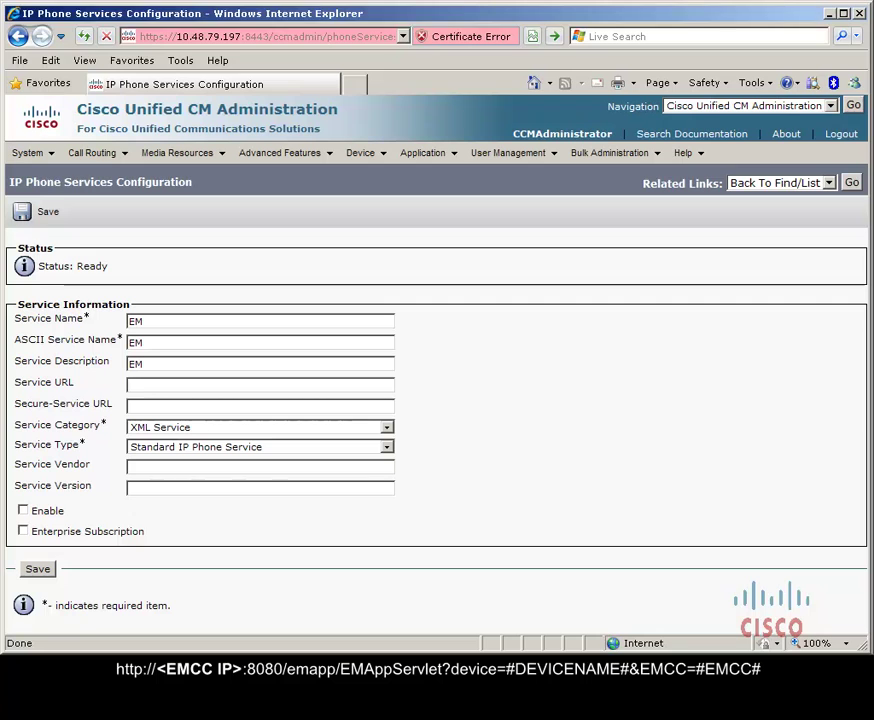
click(141, 385)
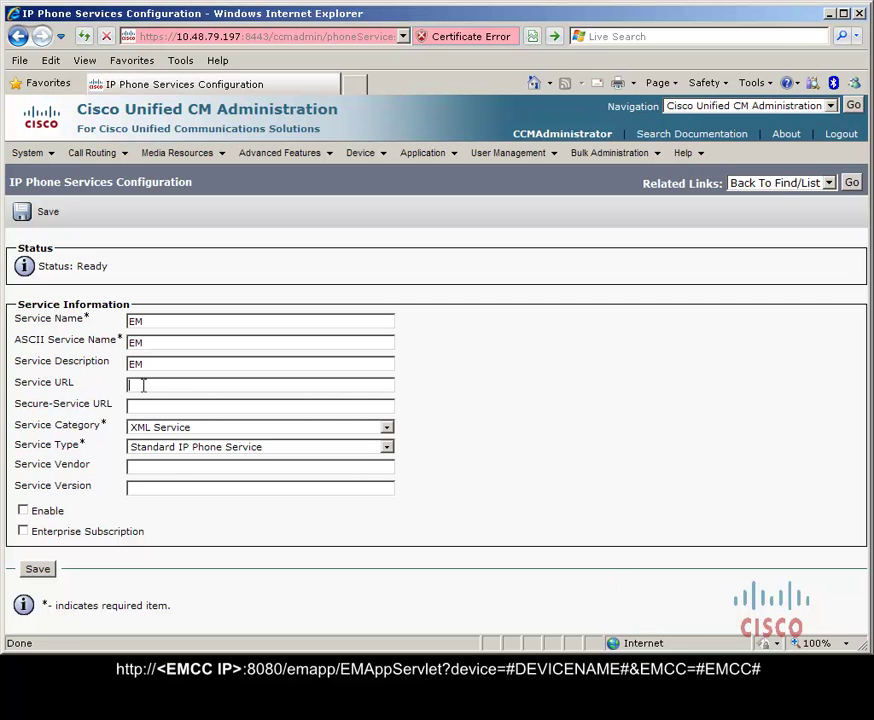
key(ctrl+v)
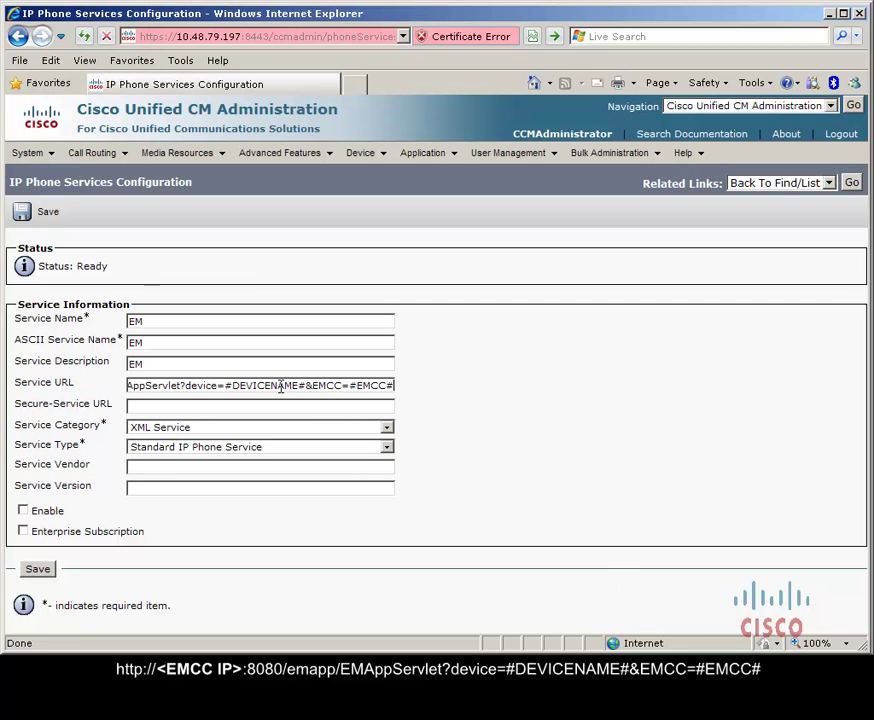
key(Home)
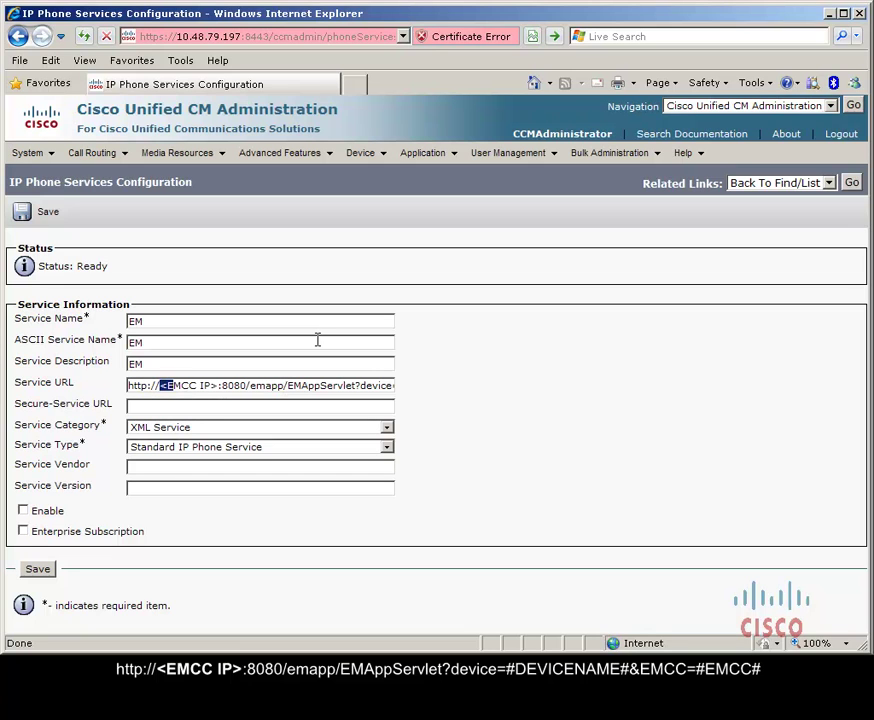
text(10.48.79.)
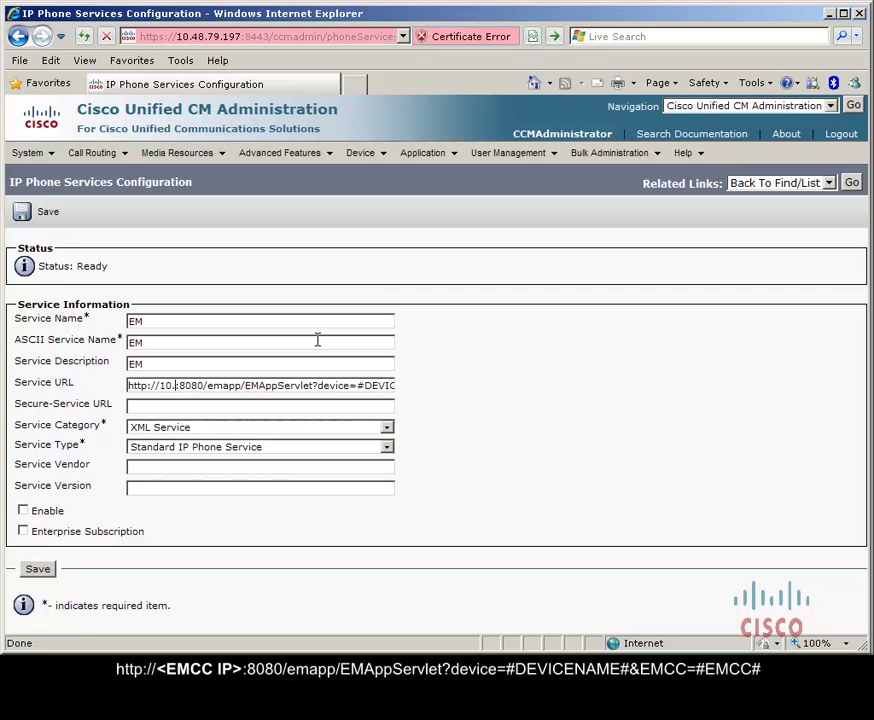
text(197)
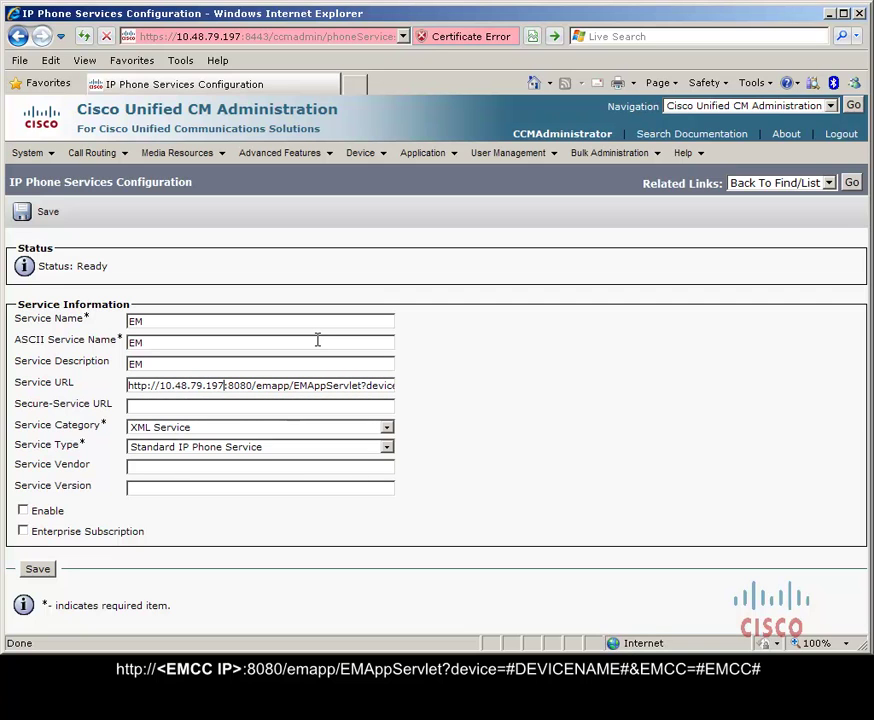
click(23, 510)
click(23, 531)
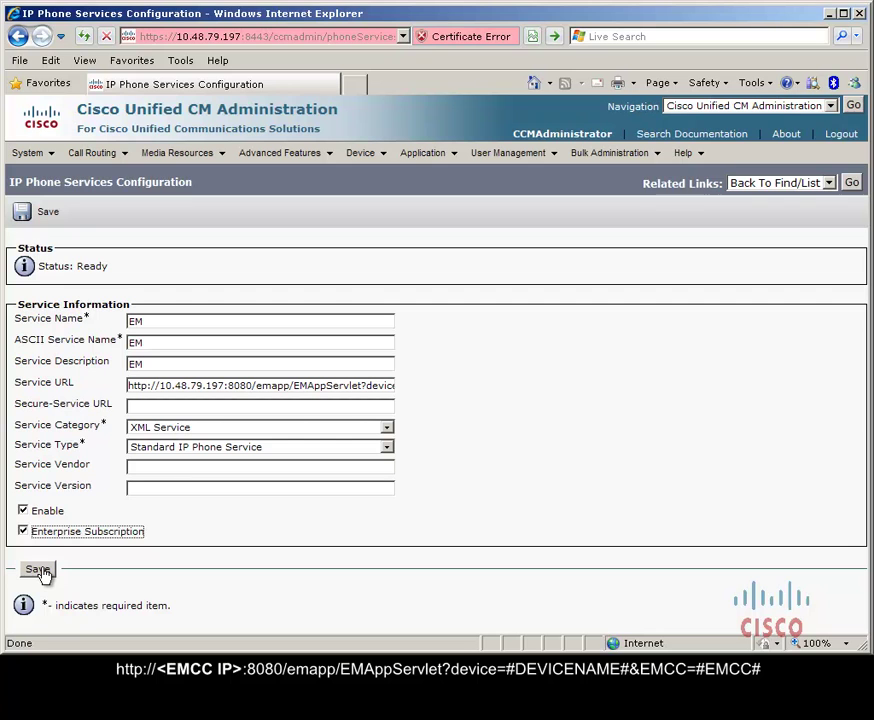
click(38, 570)
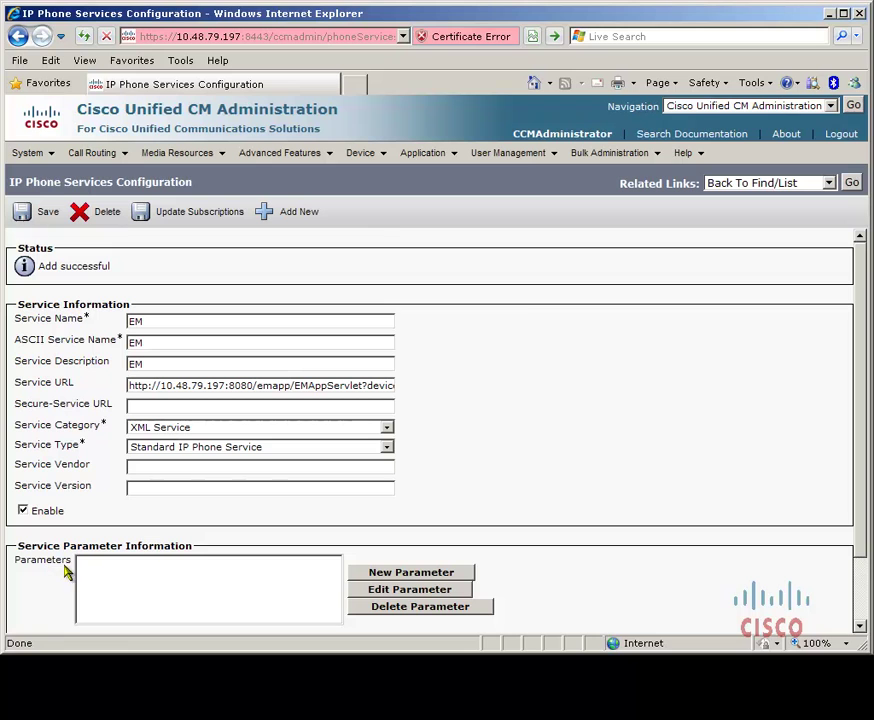
- Start a new Cisco 7975 device profile using the SCCP protocol
mouse_move(373, 166)
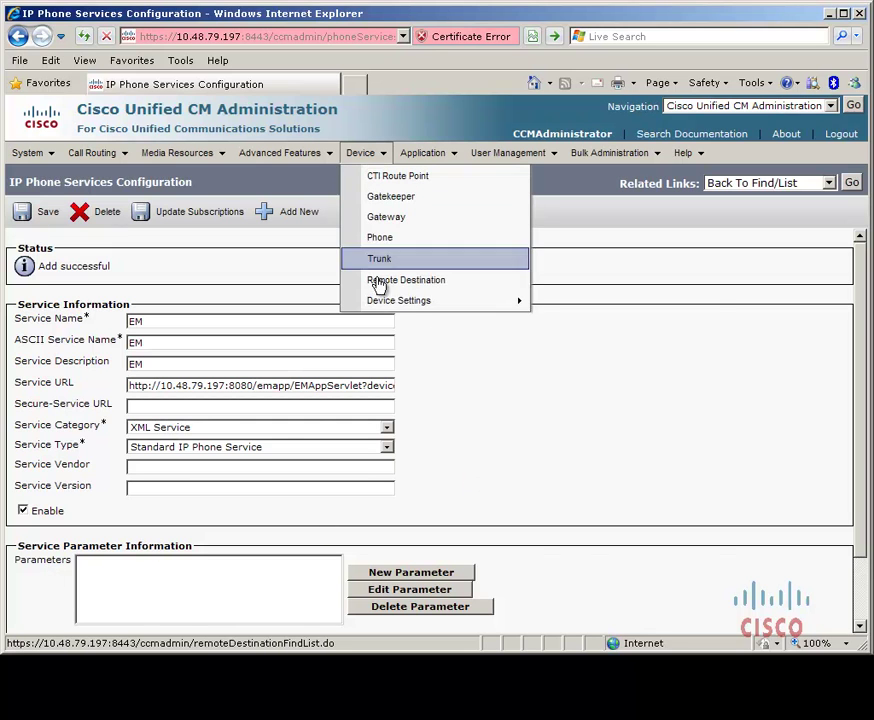
mouse_move(421, 306)
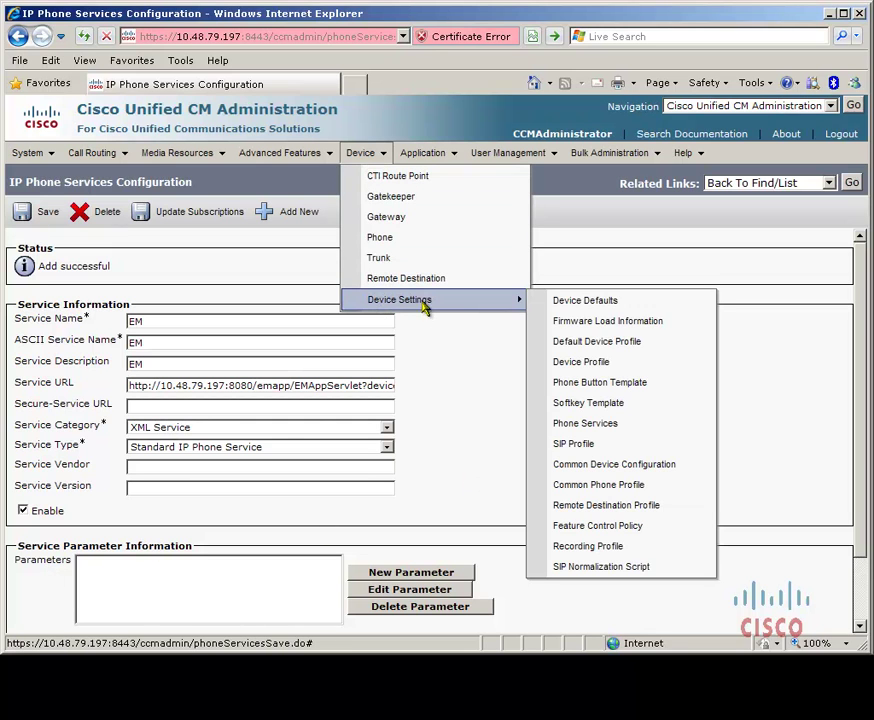
click(607, 363)
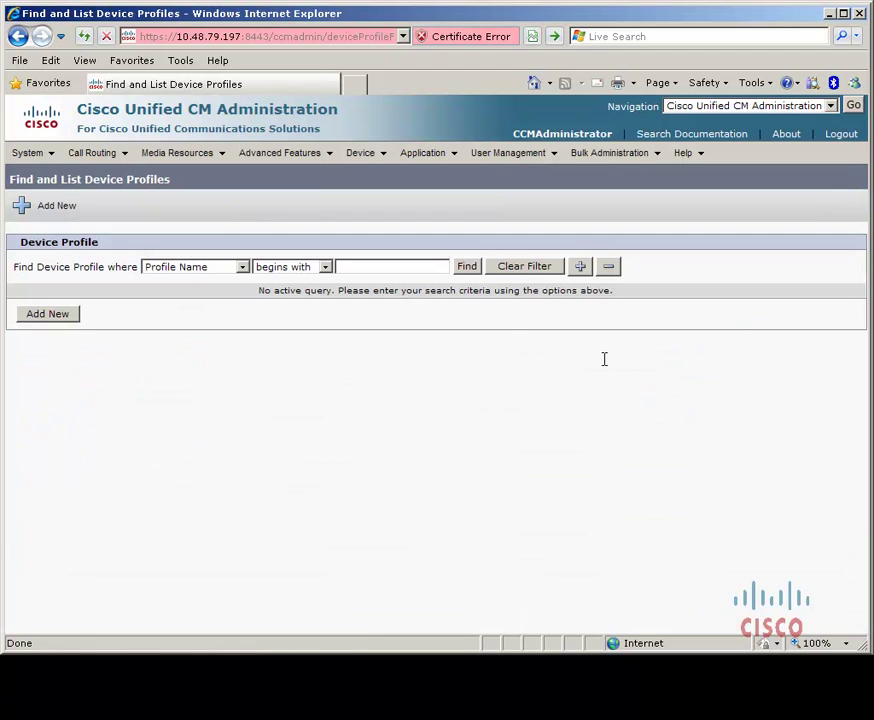
click(467, 268)
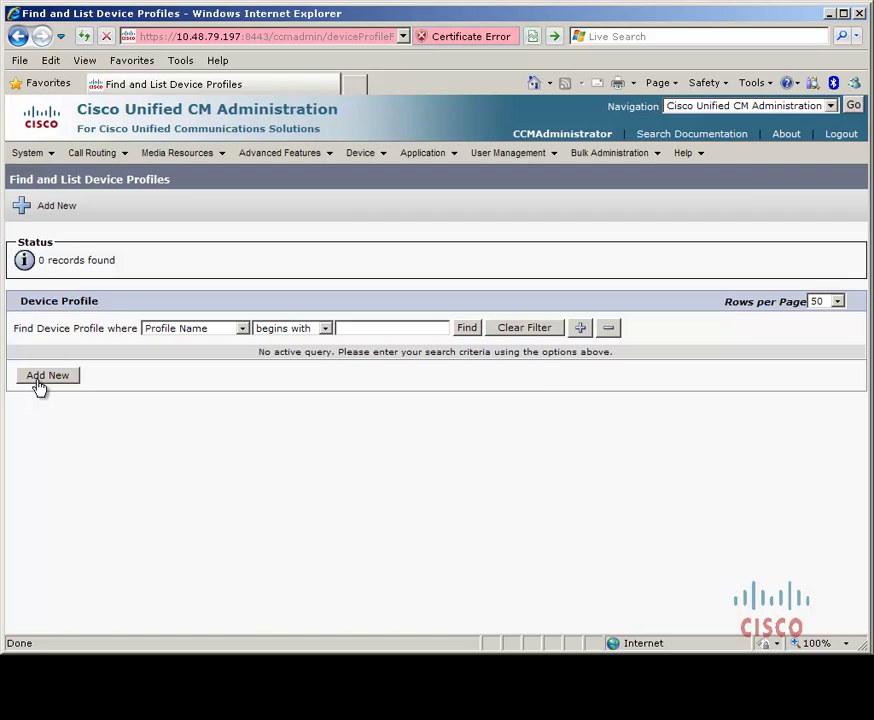
click(40, 379)
click(160, 324)
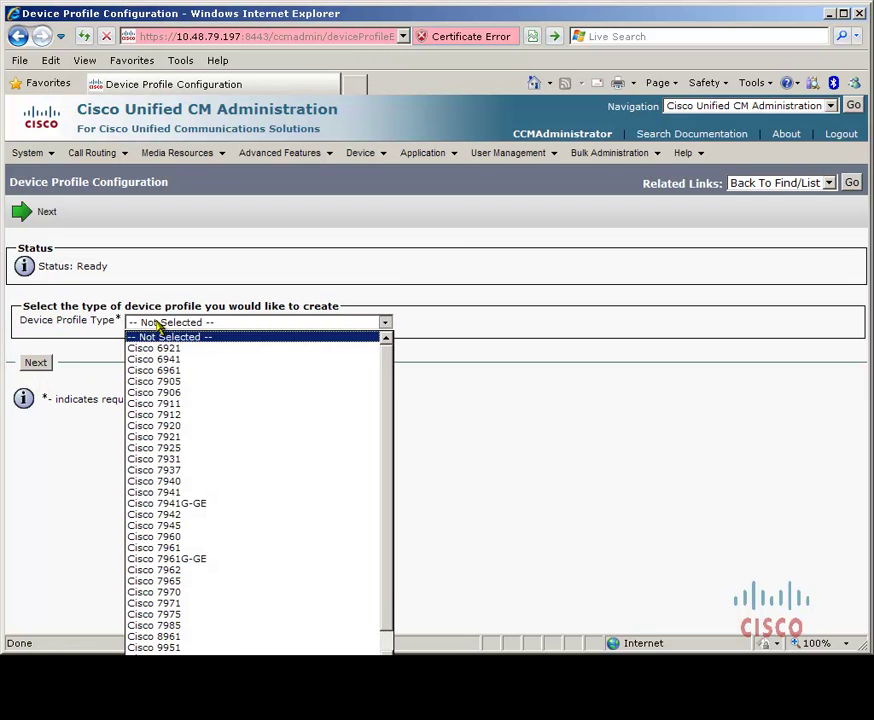
scroll(392, 442, down, 1)
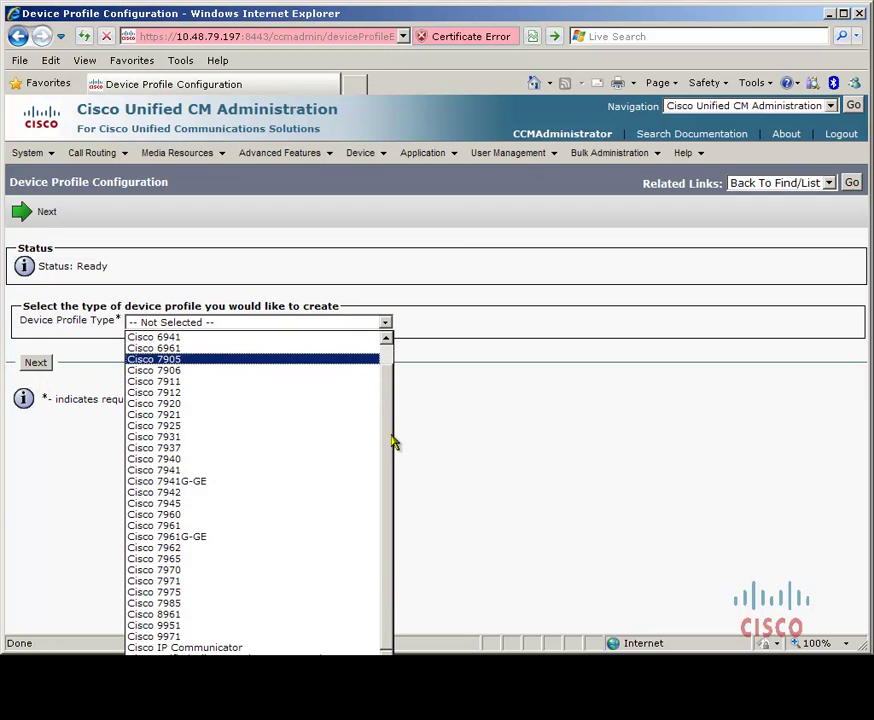
click(180, 591)
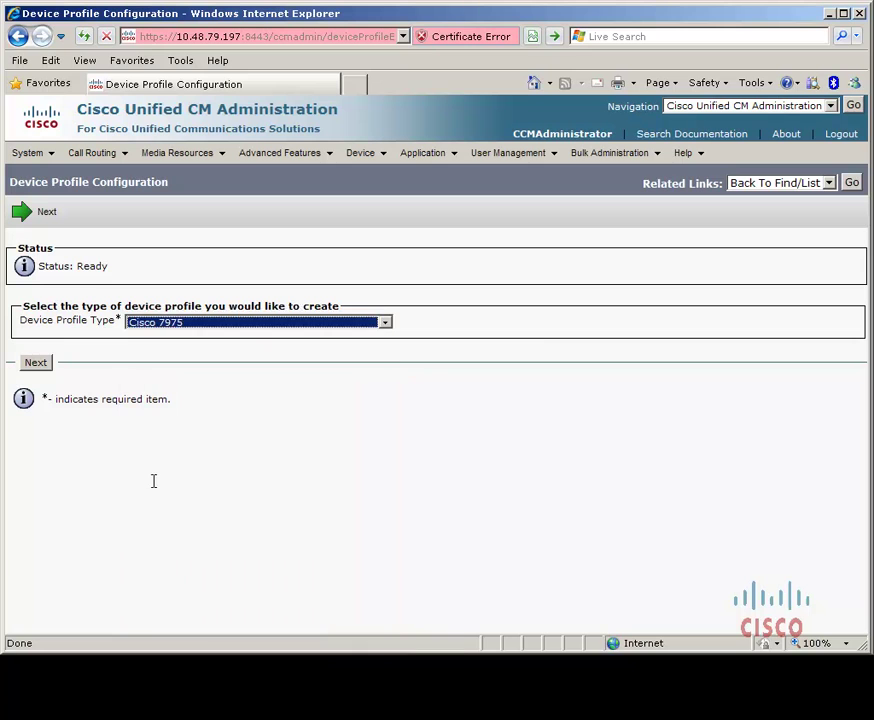
click(38, 363)
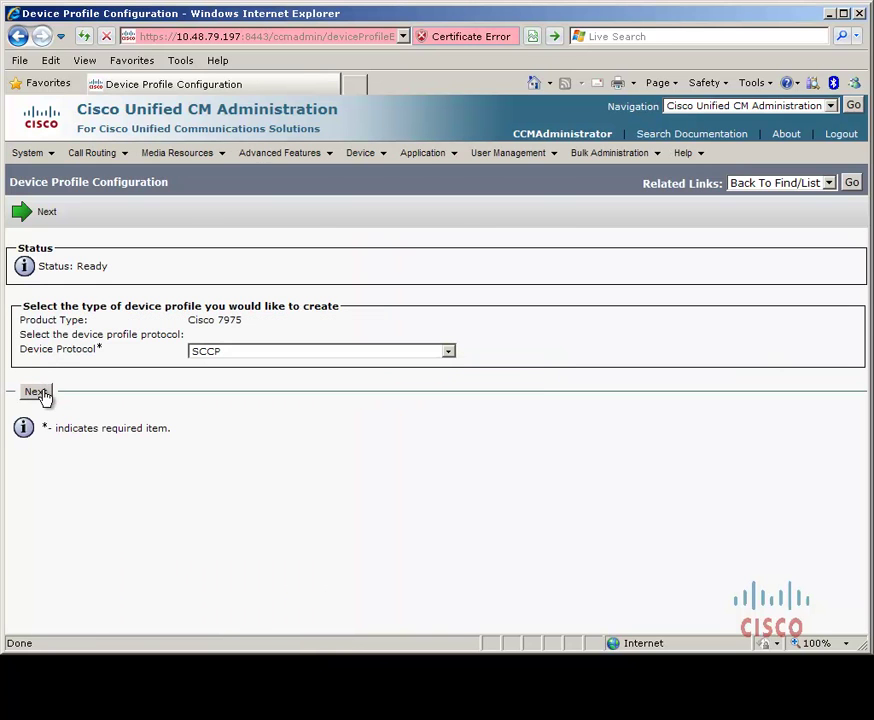
click(43, 396)
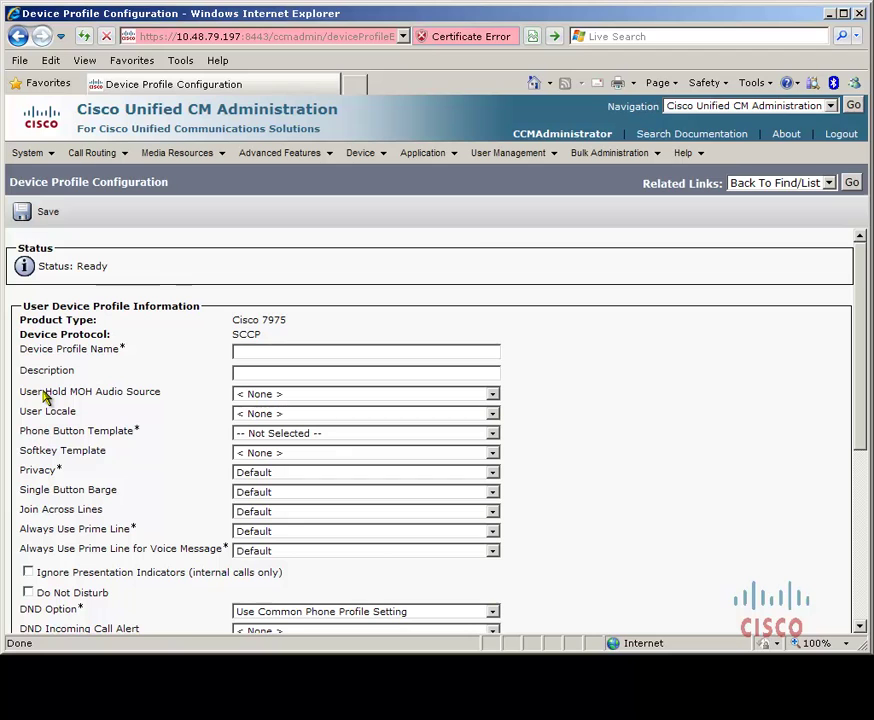
- Enter udp_7975 as both the device profile name and description
click(260, 352)
text(udp_7975)
double_click(290, 355)
key(ctrl+c)
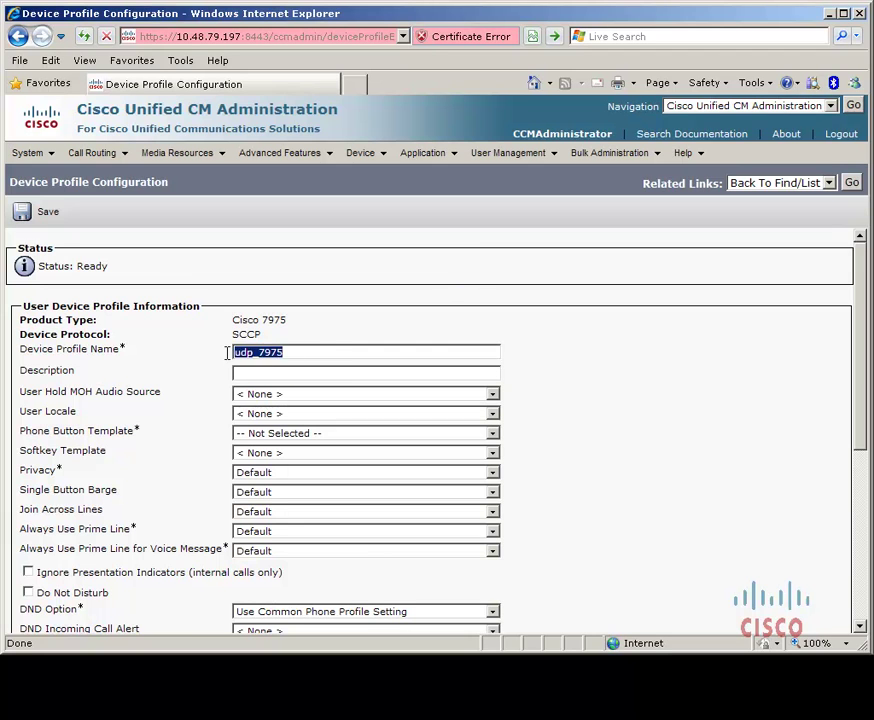
click(278, 373)
key(ctrl+v)
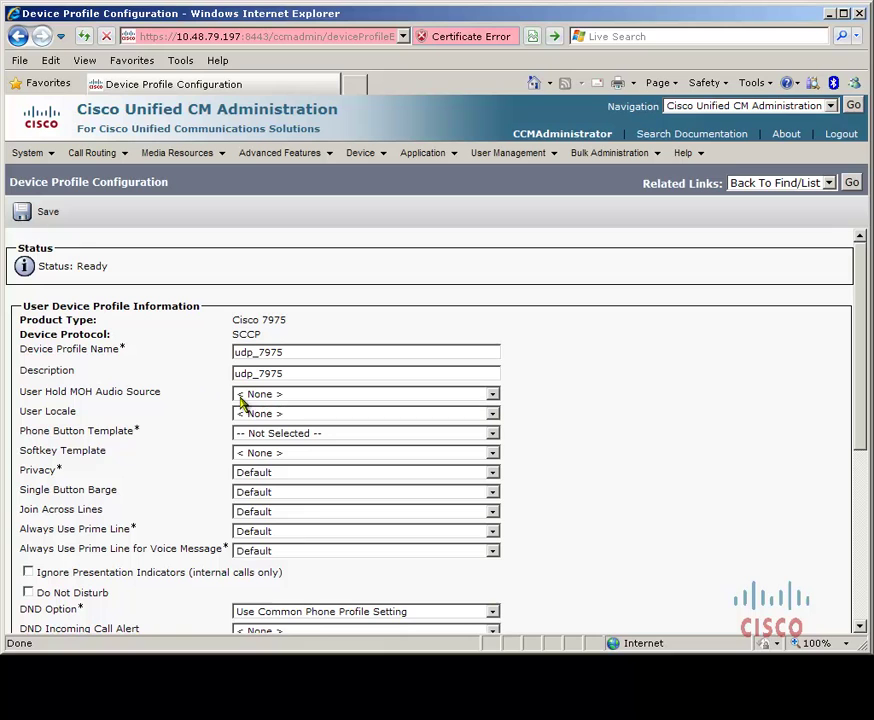
- Choose Standard 7975 SCCP button template and Standard User softkeys, then save the profile
click(268, 436)
scroll(362, 640, down, 10)
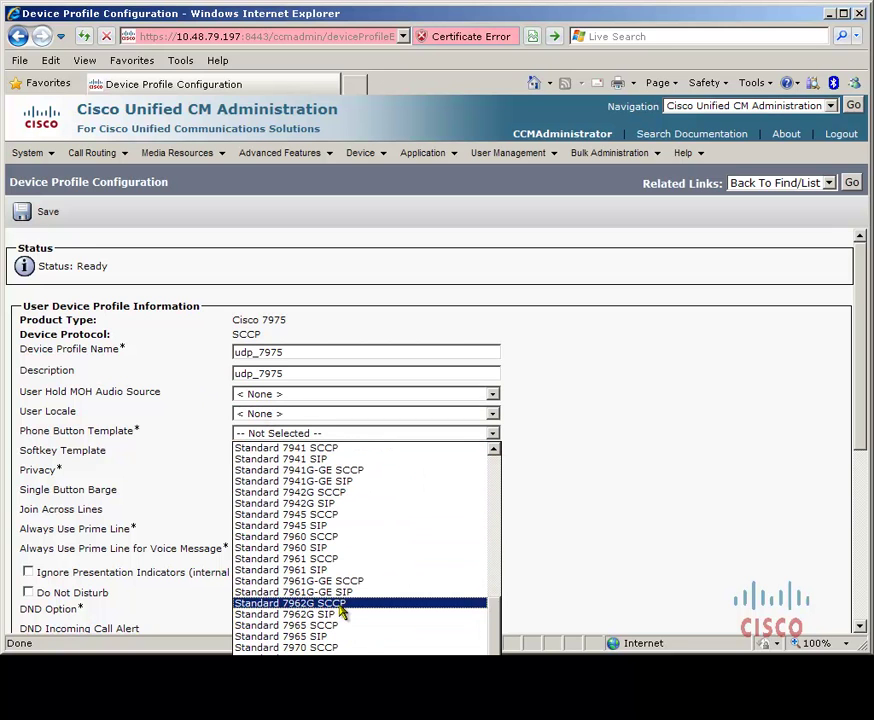
scroll(333, 580, down, 2)
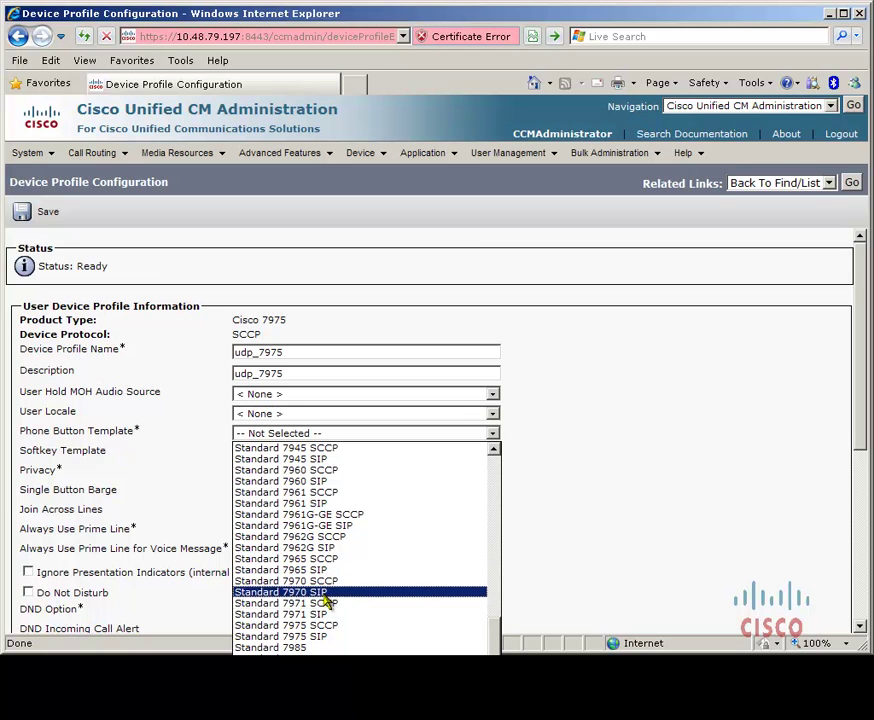
click(331, 627)
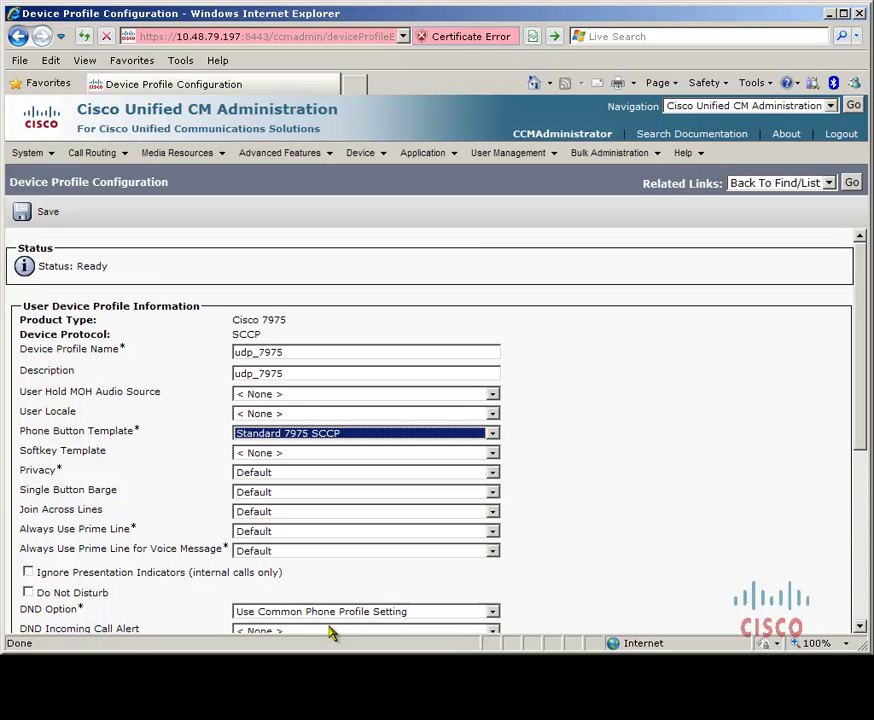
click(250, 456)
click(248, 546)
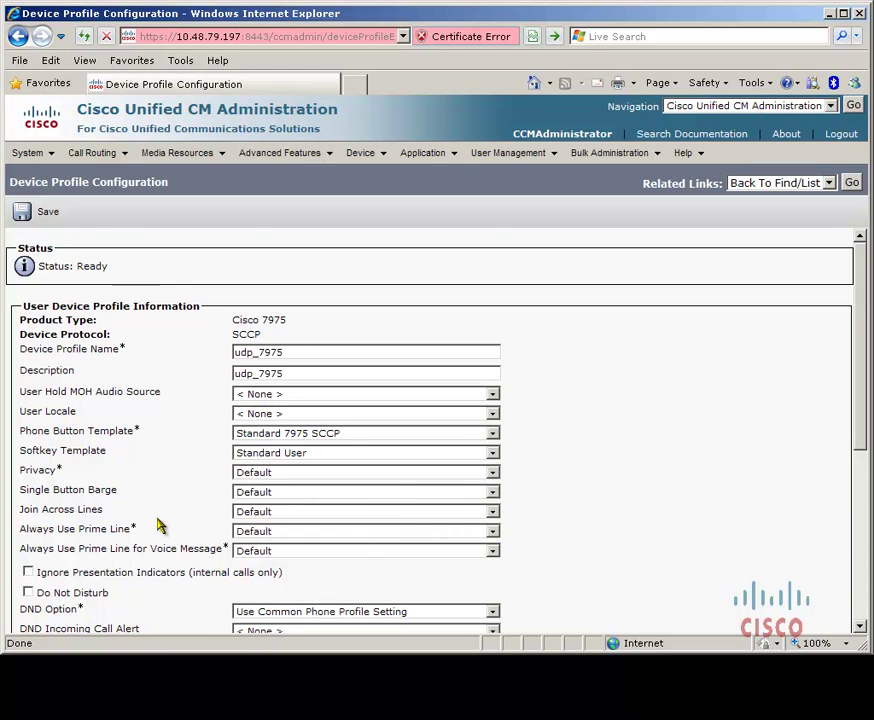
scroll(160, 542, down, 2)
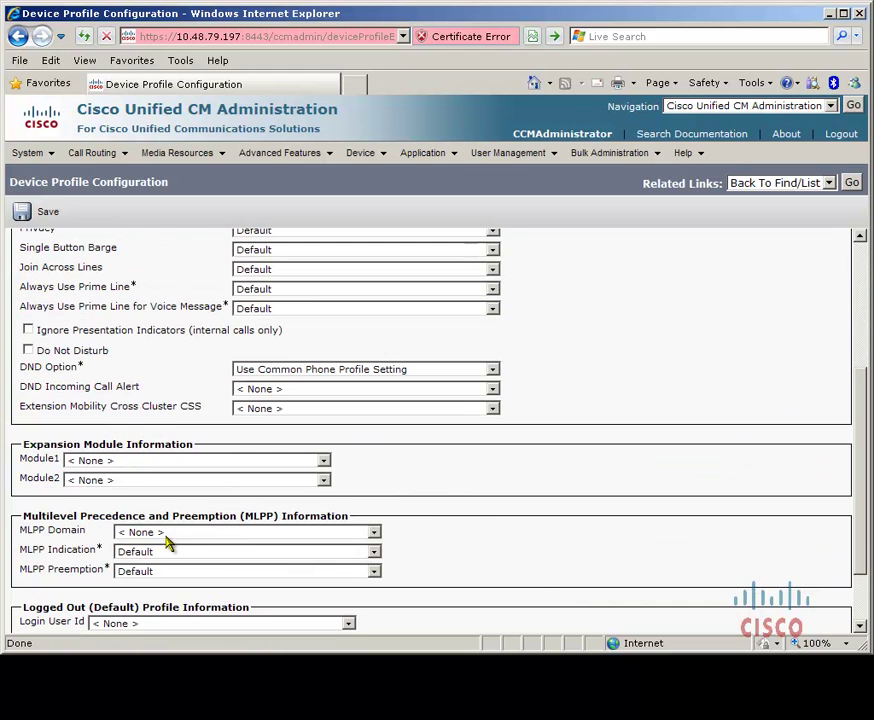
scroll(167, 542, down, 1)
click(42, 577)
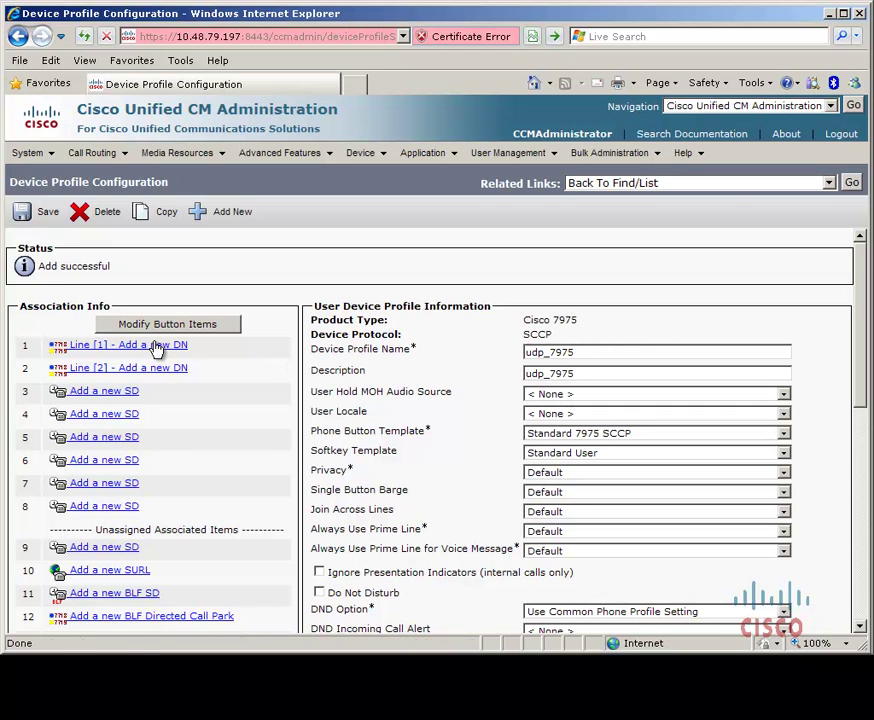
- Assign directory number 45002 to line 1 of udp_7975 and return to the profile
click(156, 347)
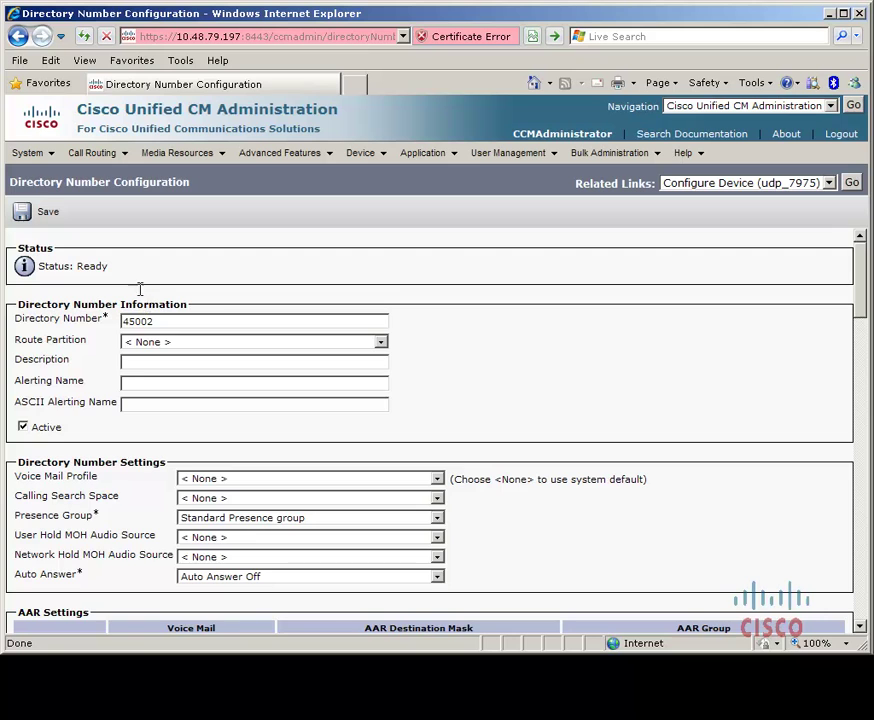
click(140, 273)
click(40, 212)
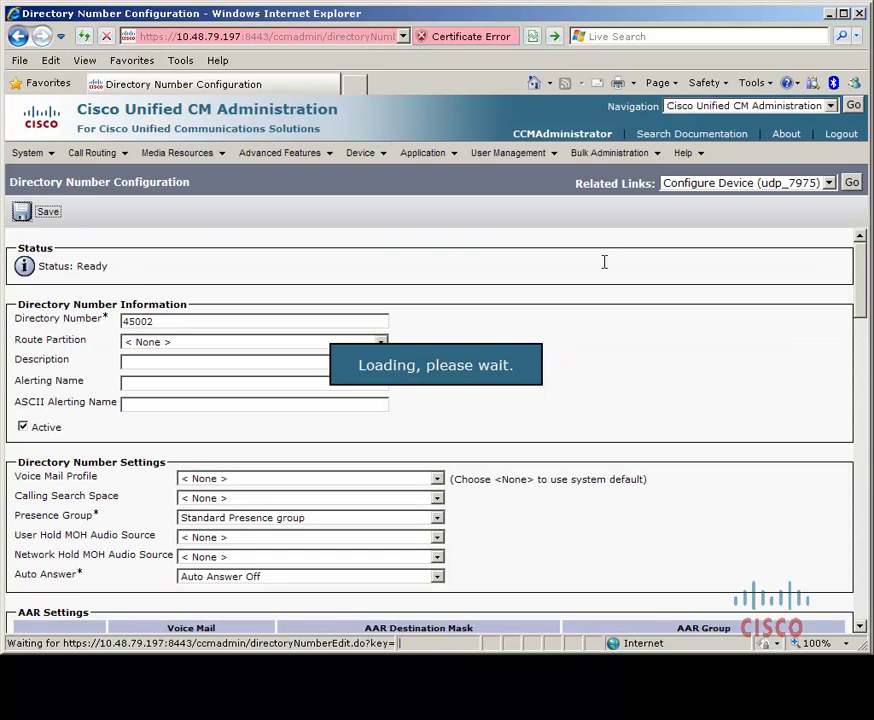
click(852, 184)
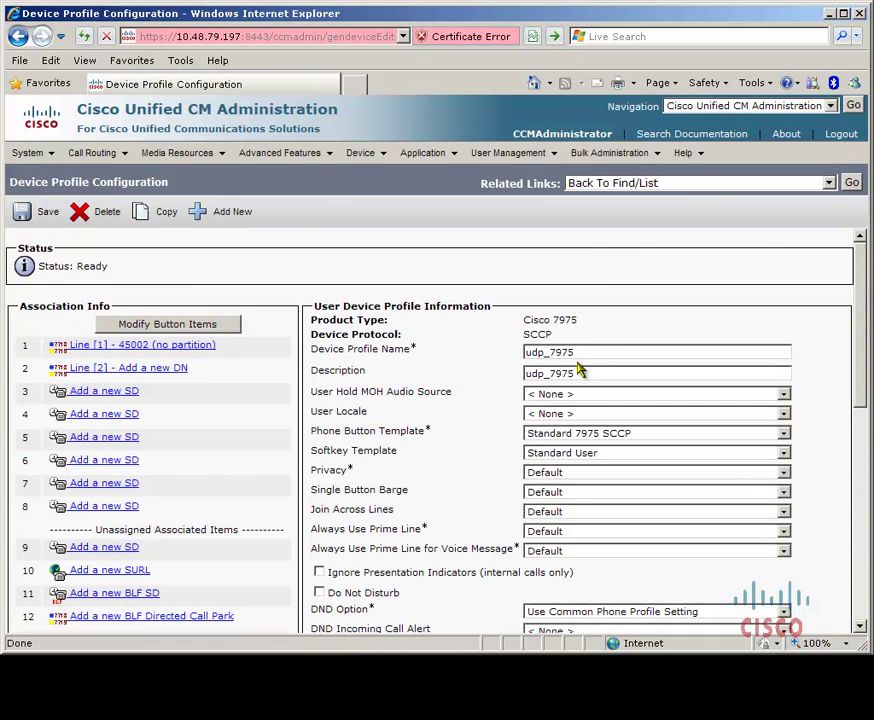
click(706, 188)
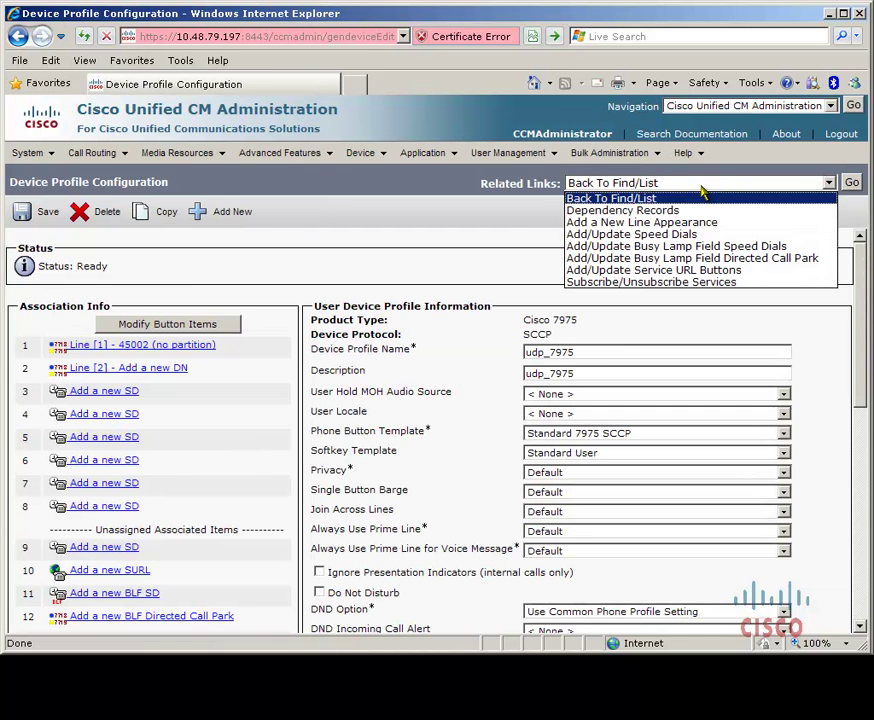
click(668, 283)
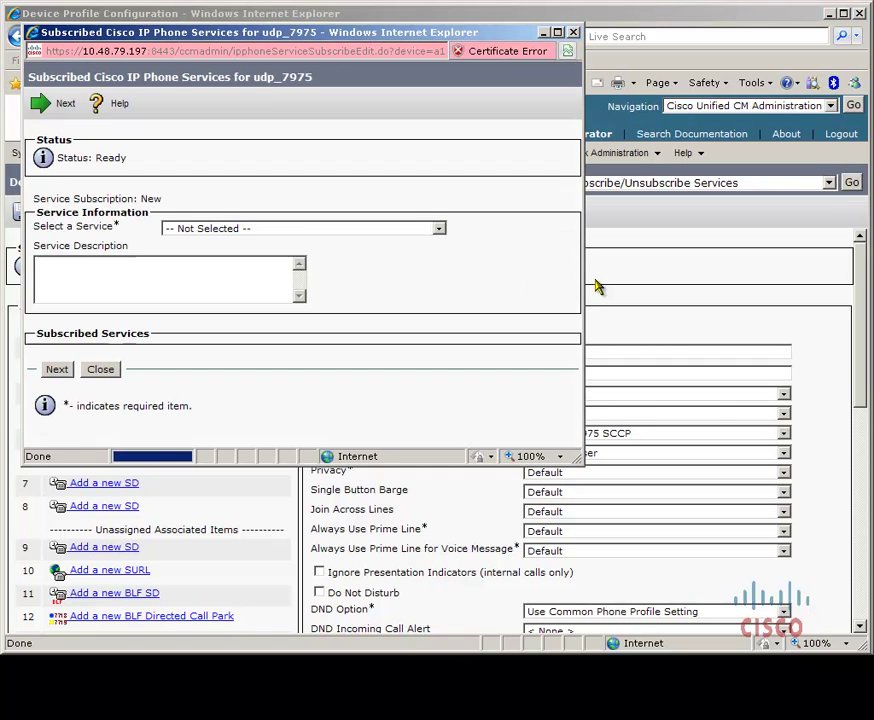
click(288, 230)
click(288, 230)
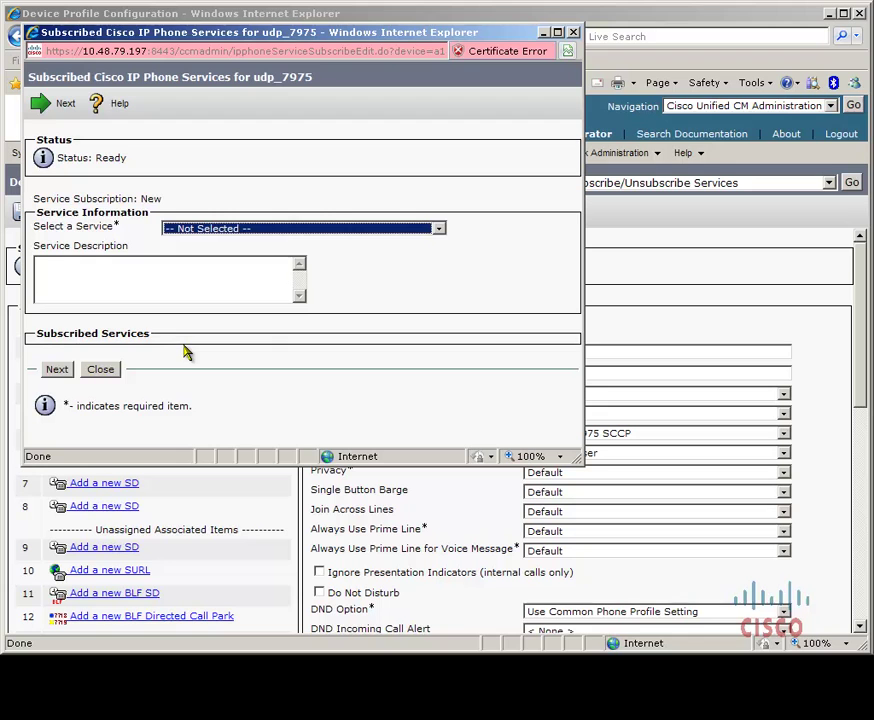
click(100, 369)
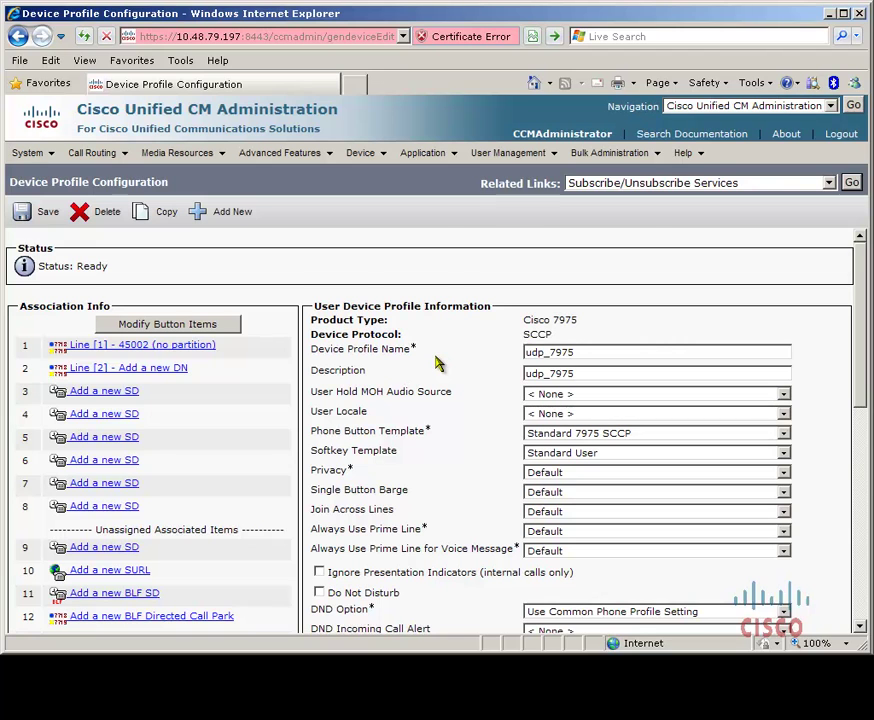
- Create a new end user, entering the user ID, password, PIN, last name and first name
mouse_move(505, 154)
click(507, 241)
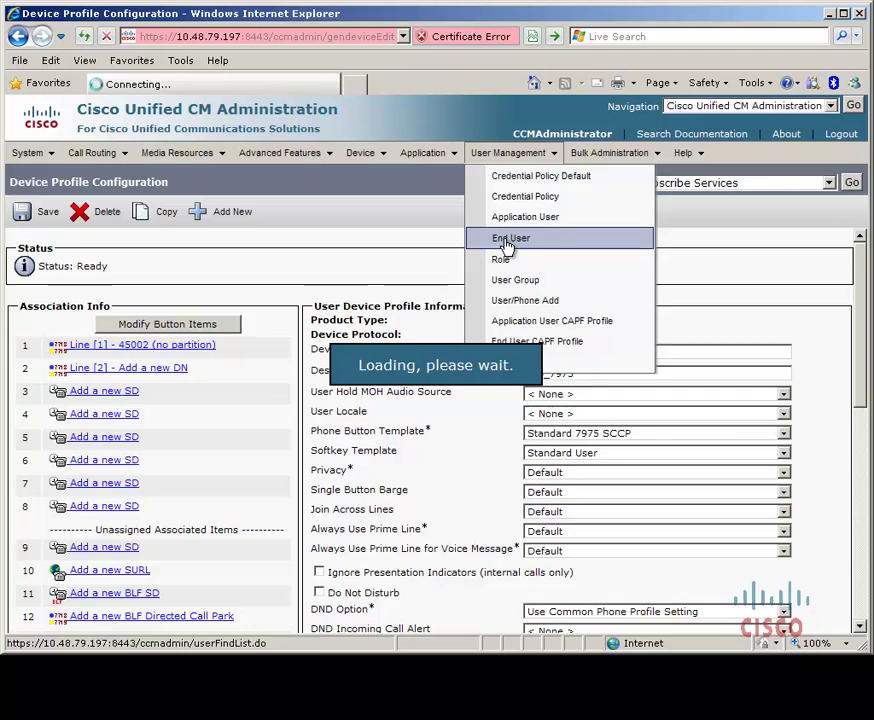
click(60, 318)
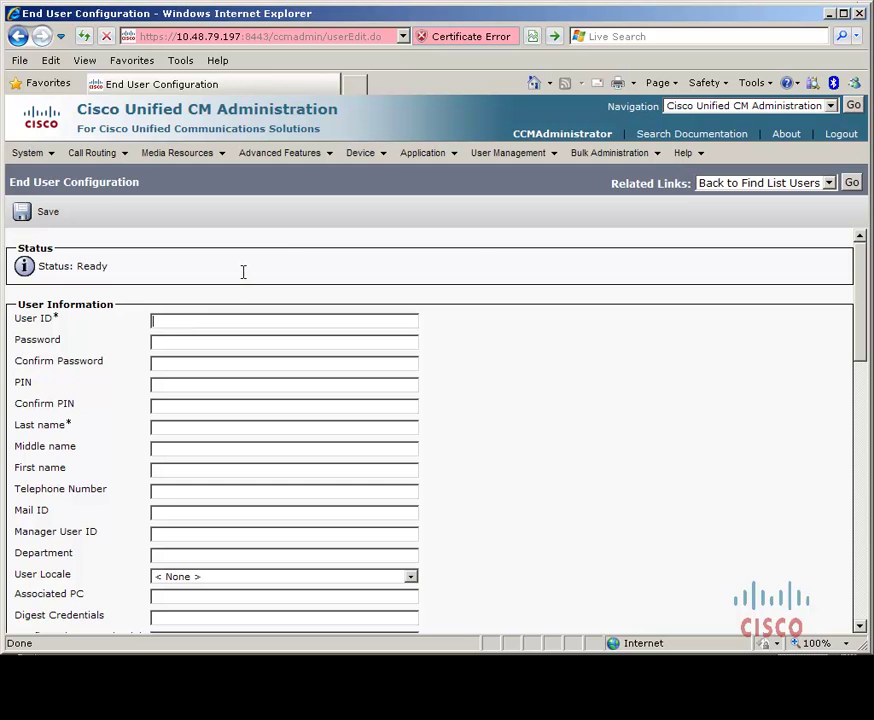
key(Tab)
key(Tab)
key(Tab)
key(Tab)
key(Tab)
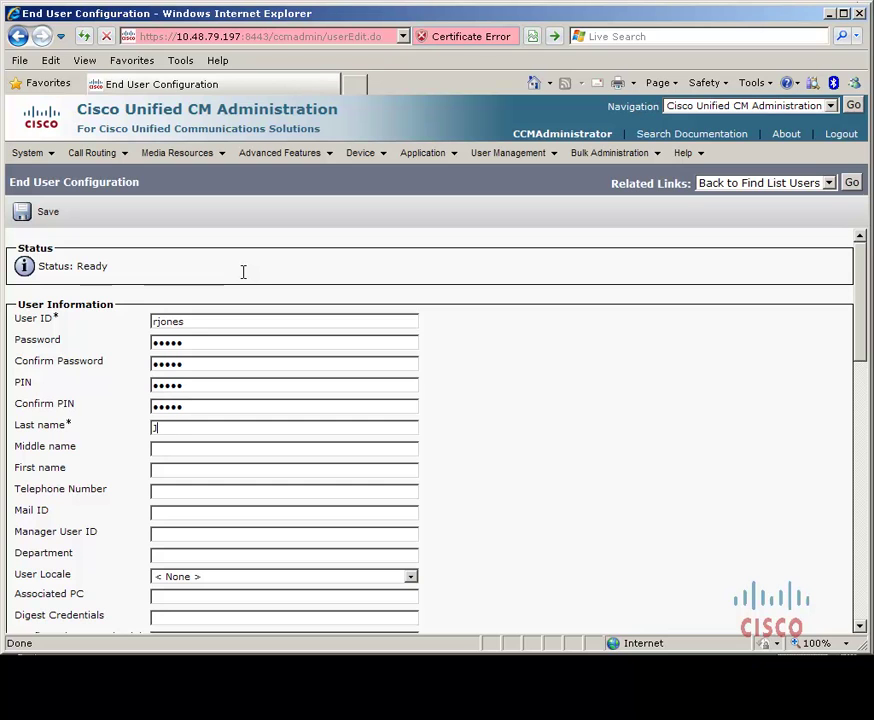
key(Tab)
key(Tab)
- Add udp_7975 to the user's controlled extension mobility profiles and save
scroll(510, 482, down, 5)
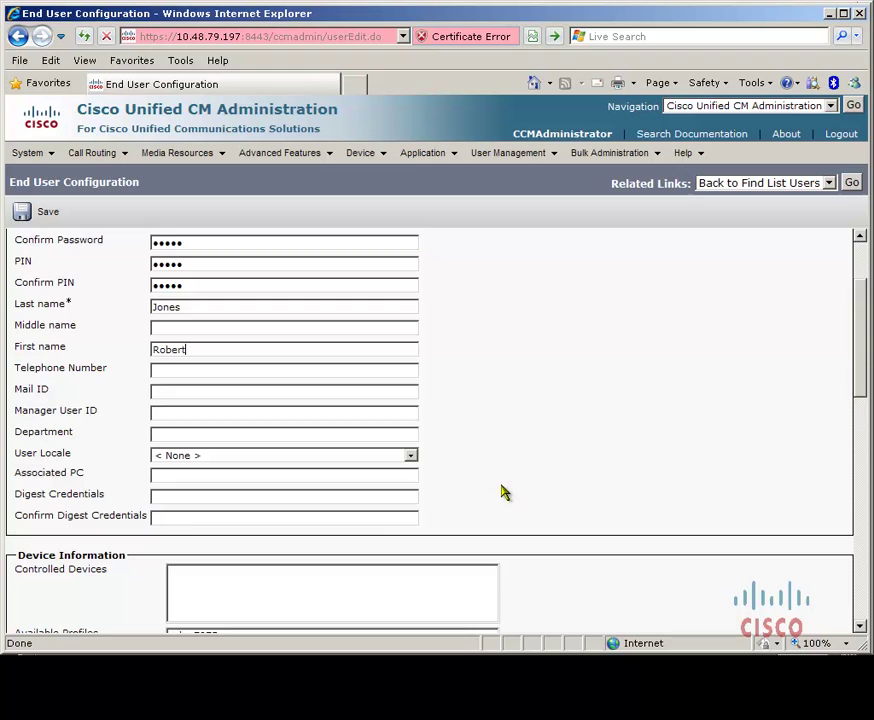
scroll(590, 487, down, 5)
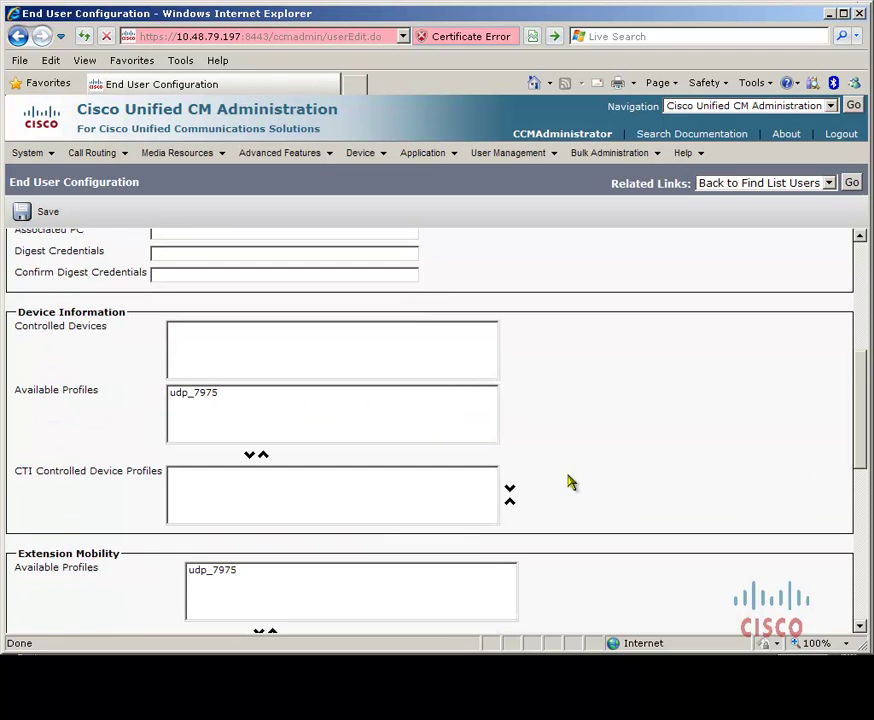
click(219, 452)
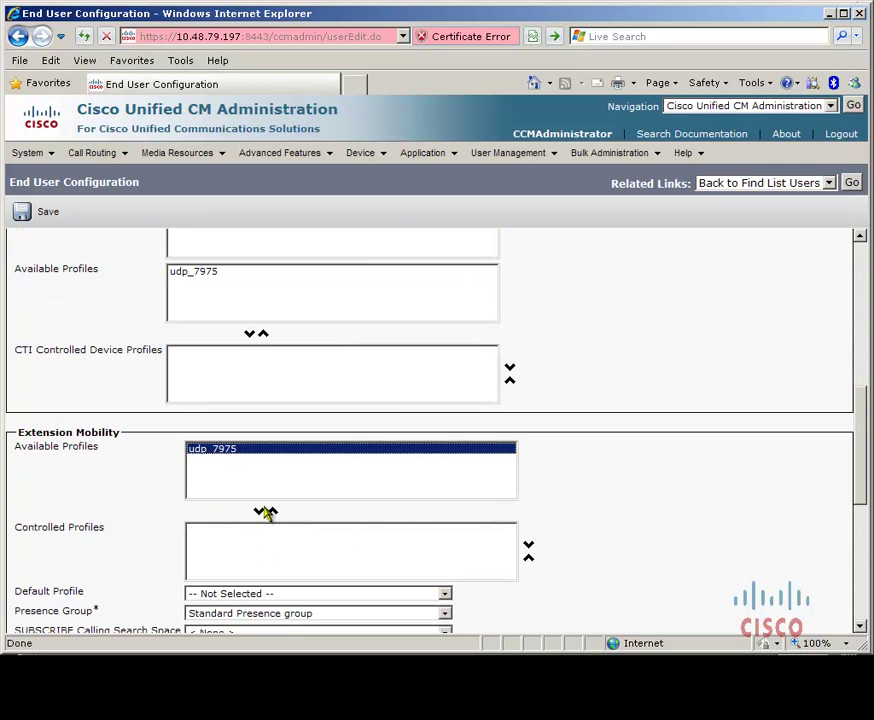
click(259, 513)
scroll(118, 524, down, 4)
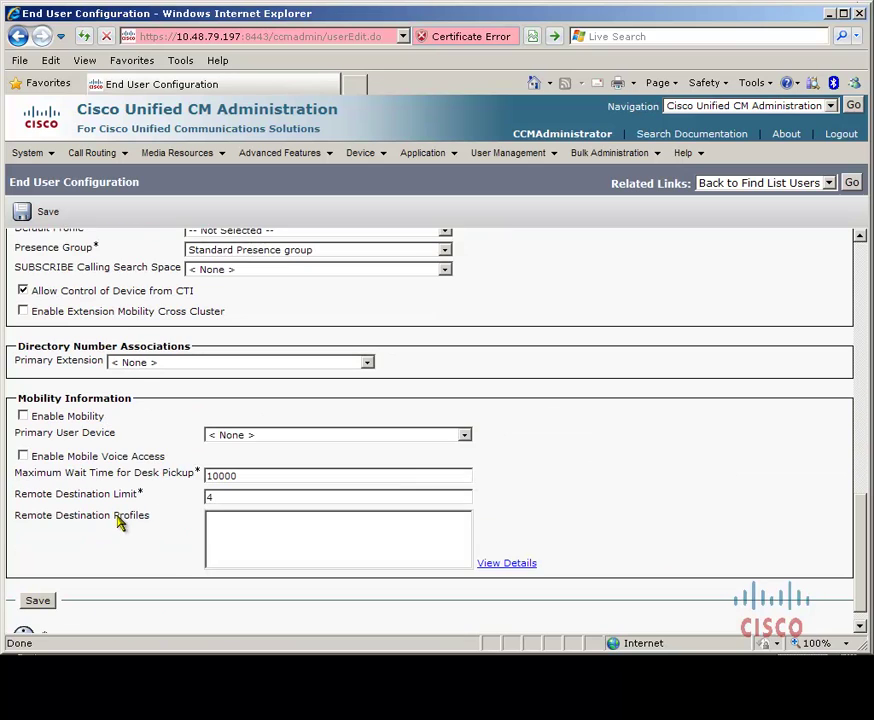
scroll(100, 540, down, 2)
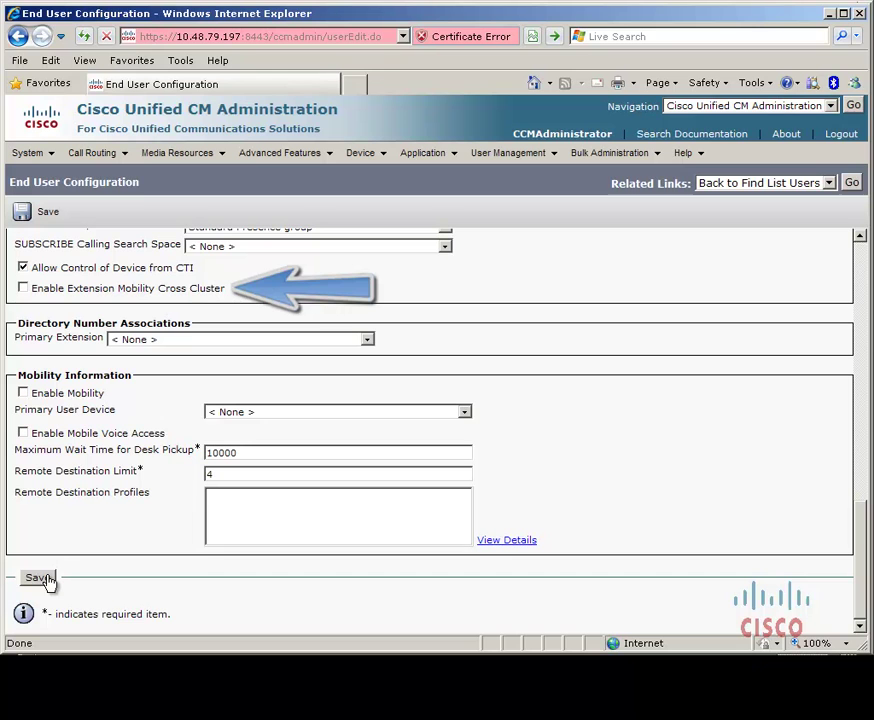
click(38, 578)
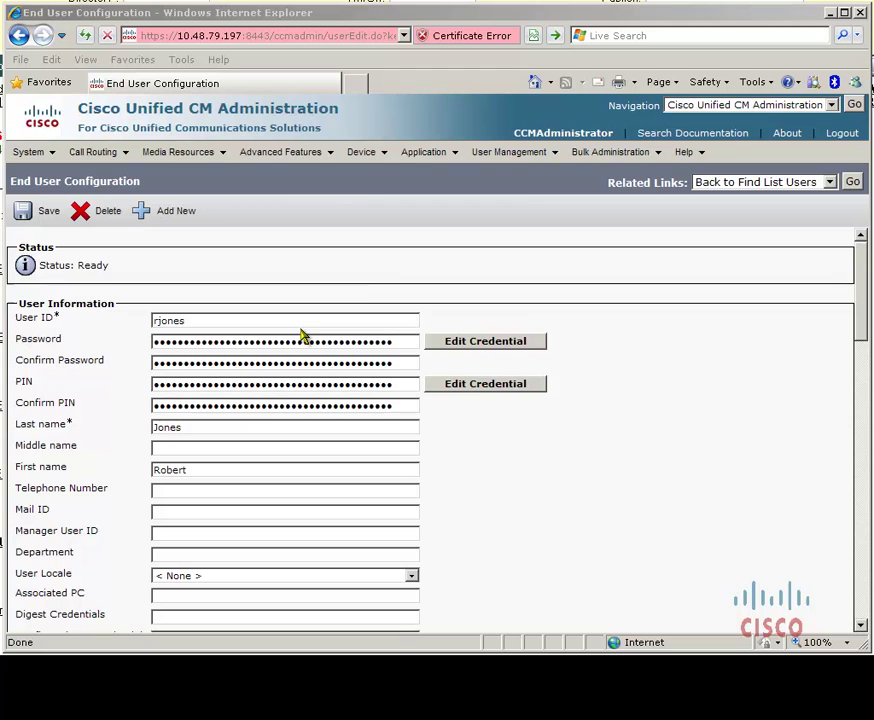
- Open the 7975 phone's configuration and review its service subscriptions without subscribing
mouse_move(365, 155)
click(379, 240)
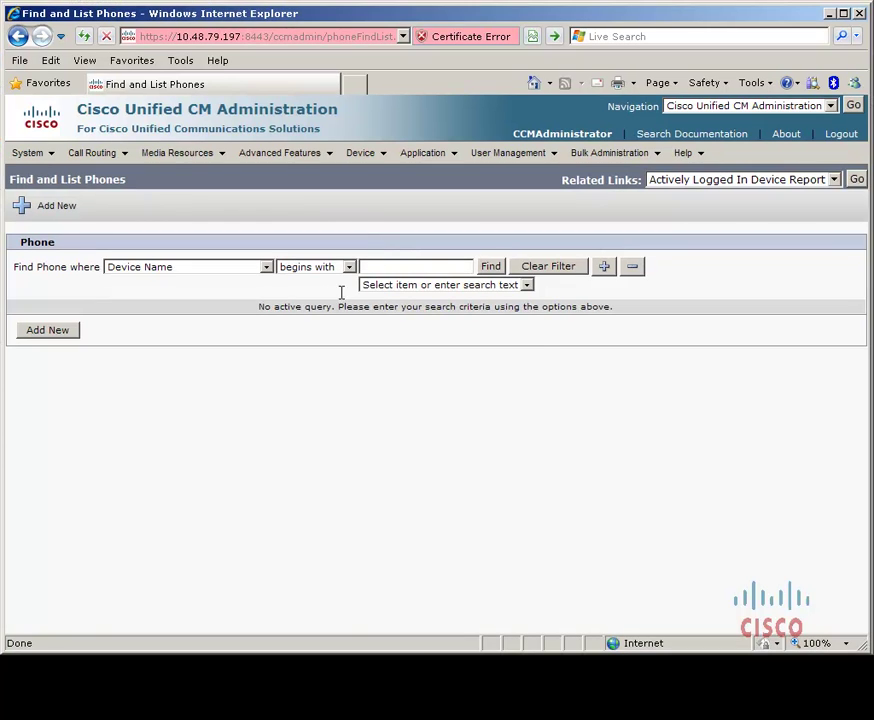
click(490, 268)
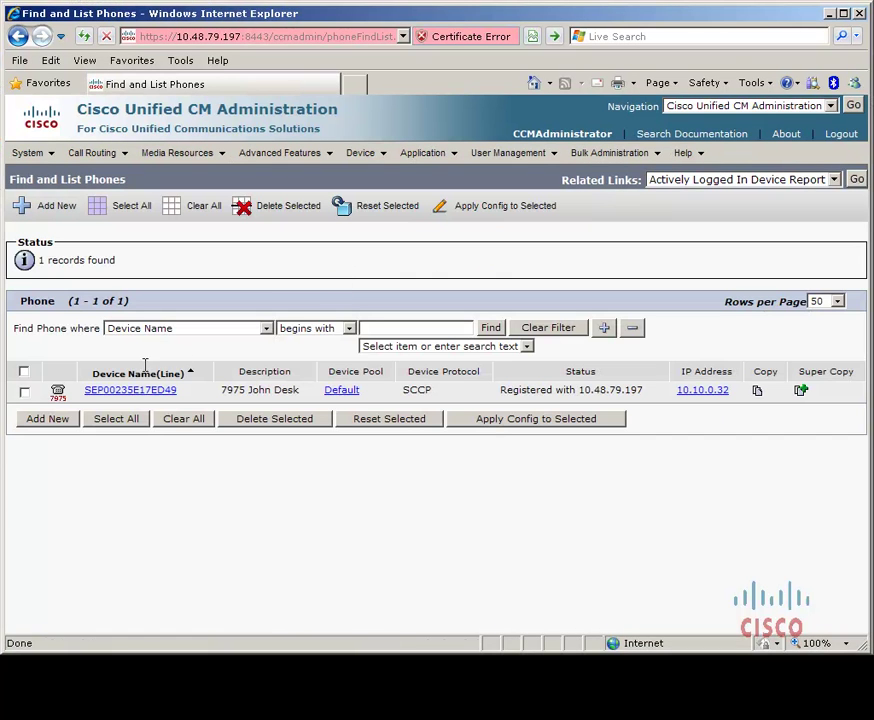
click(133, 390)
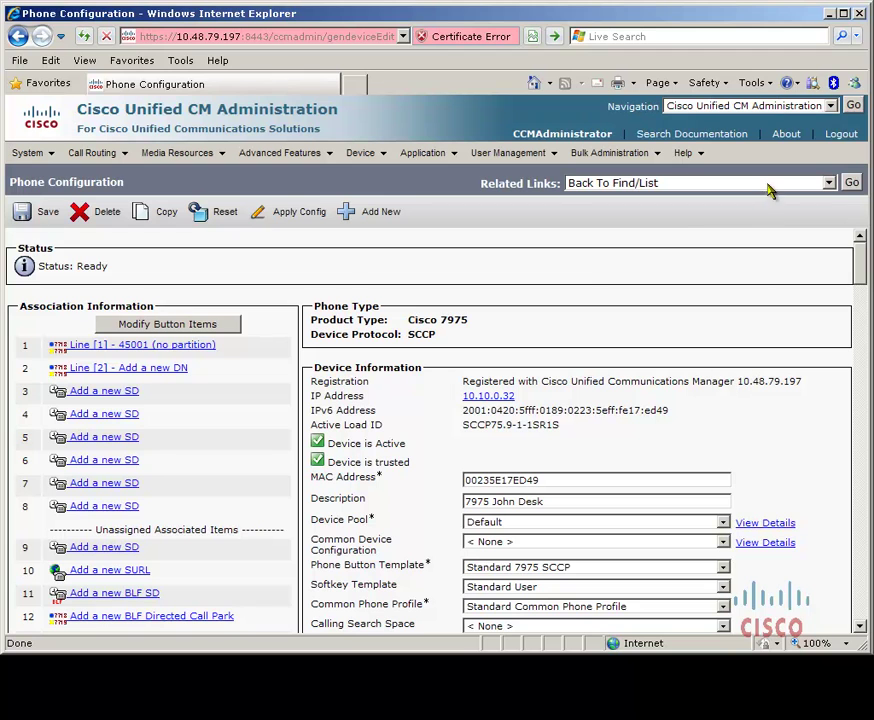
click(770, 184)
click(643, 270)
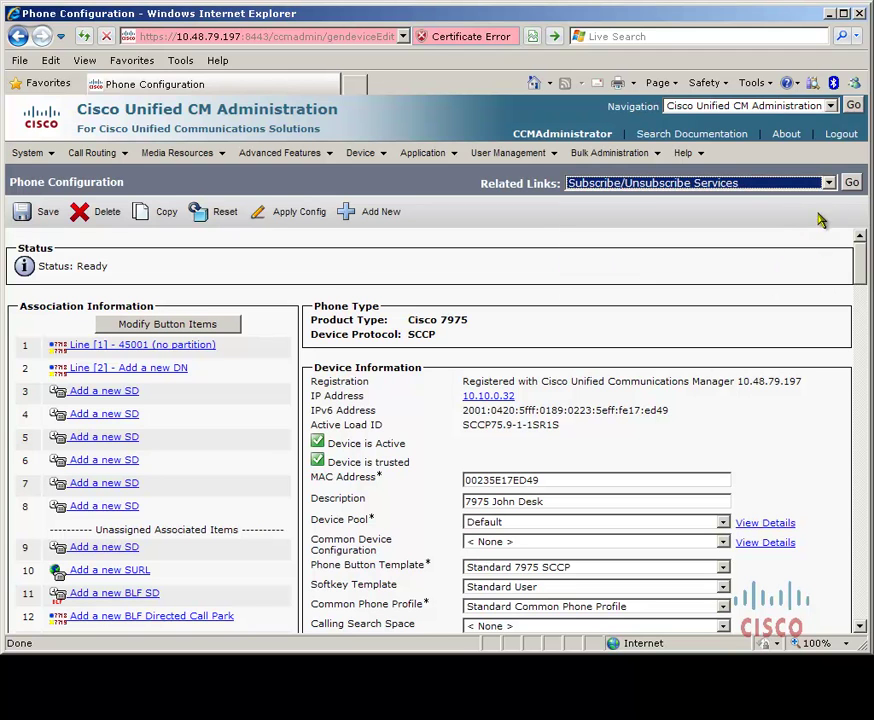
click(851, 184)
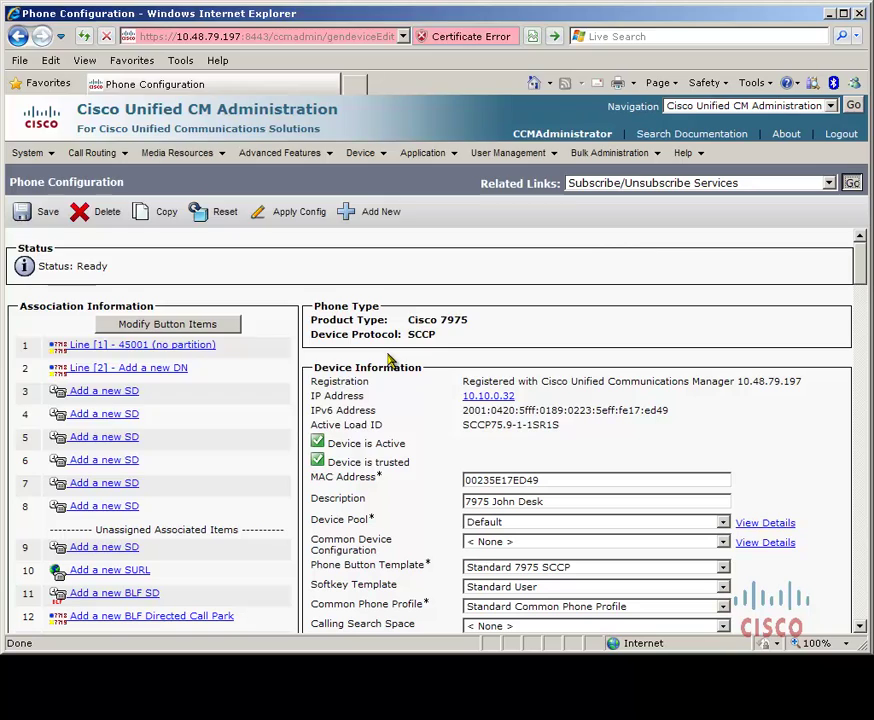
click(230, 228)
click(222, 243)
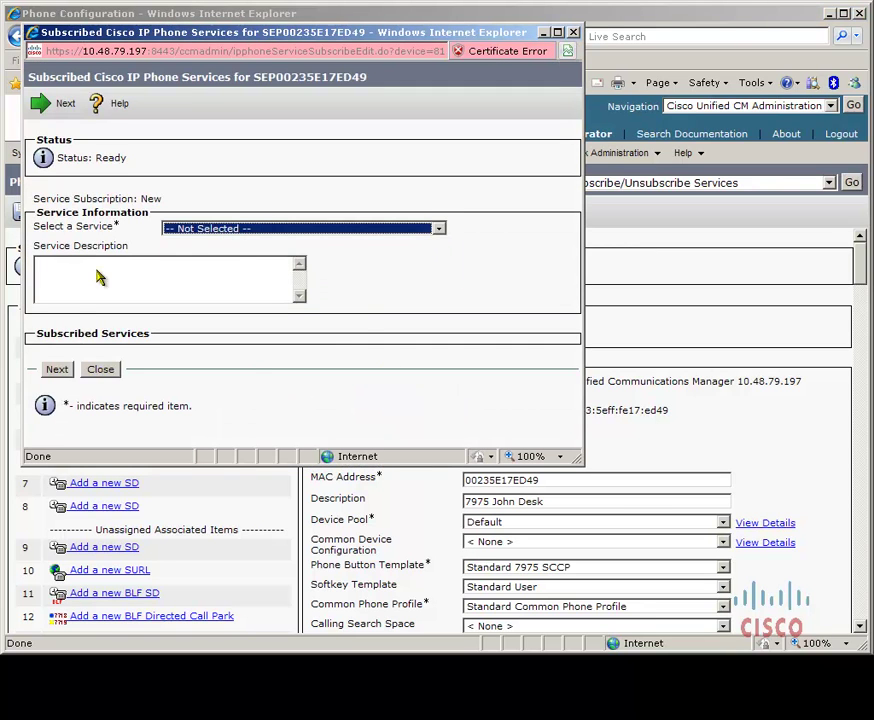
click(113, 372)
- Enable Extension Mobility on the phone, save, and acknowledge the apply-config reminder
drag(864, 273, 860, 455)
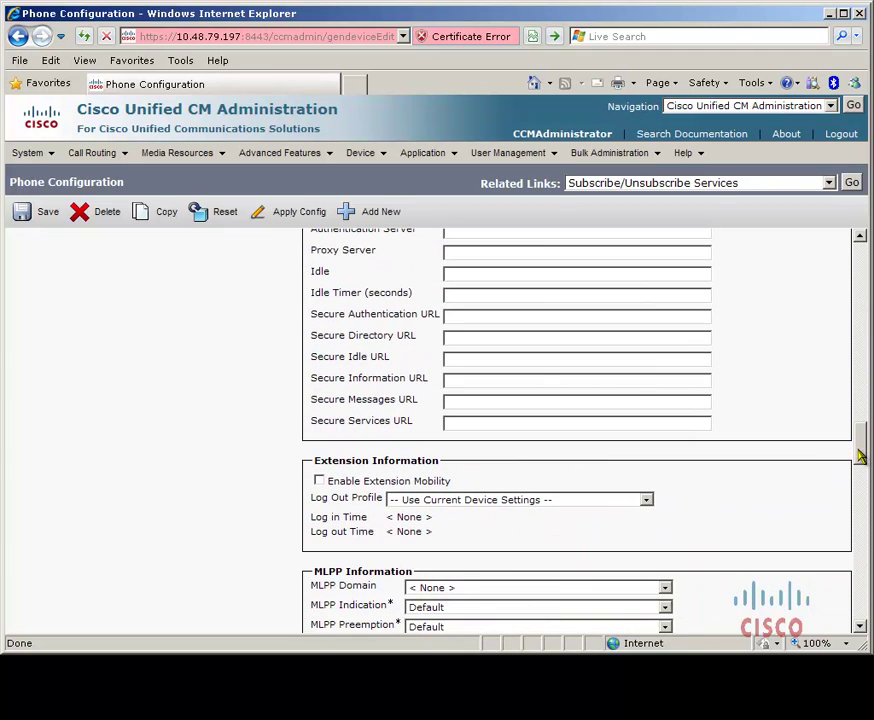
click(319, 481)
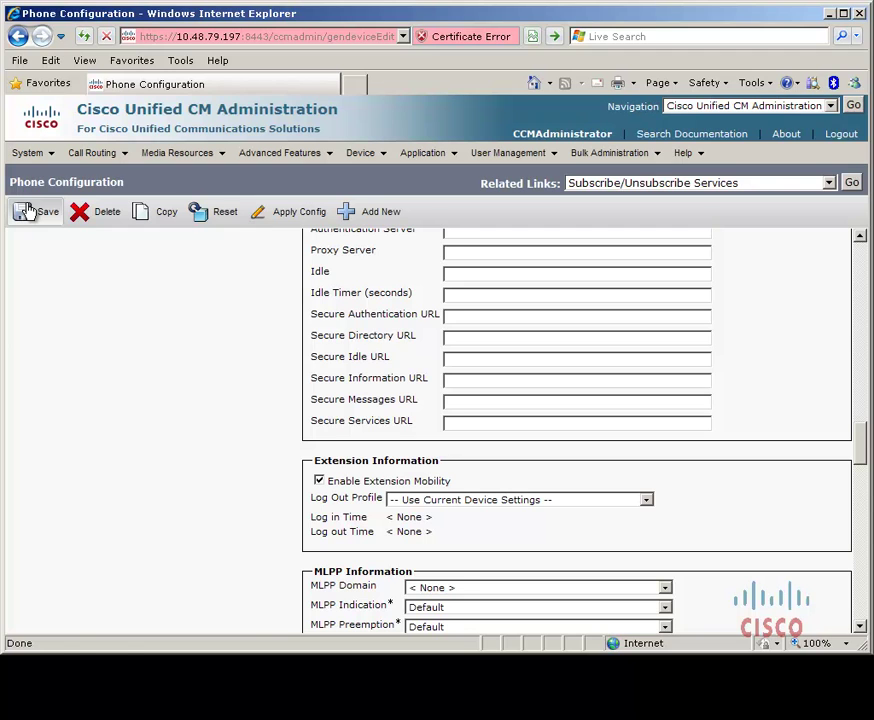
click(28, 212)
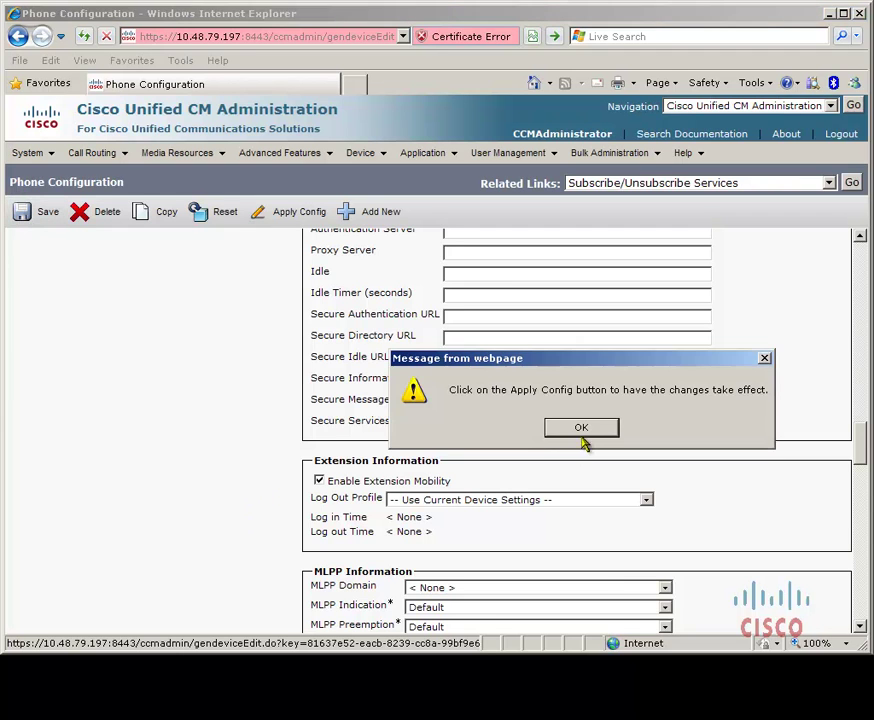
click(581, 427)
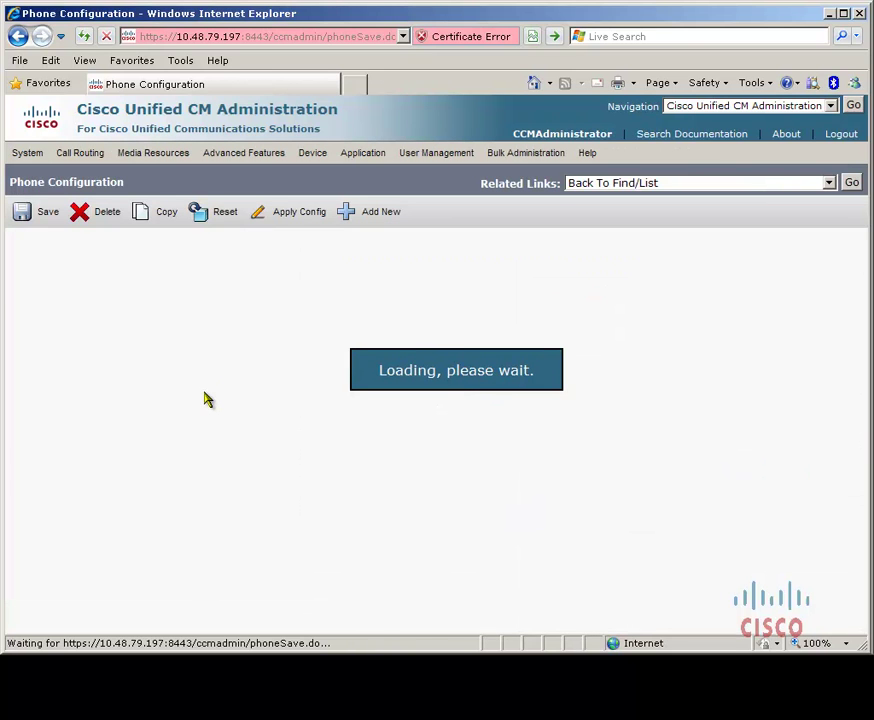
- Apply the updated configuration to the 7975 phone
click(265, 212)
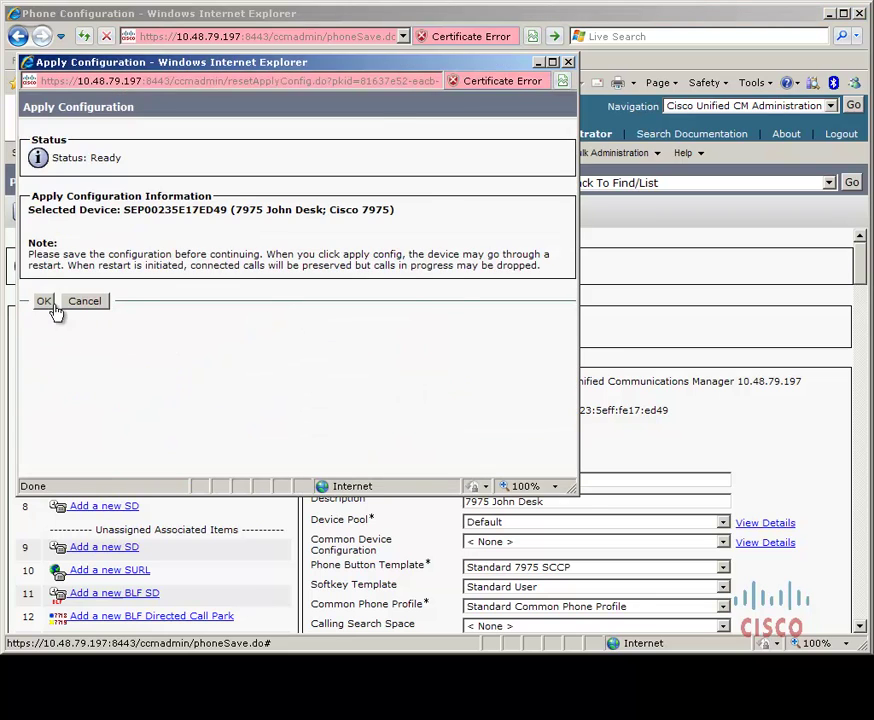
click(44, 302)
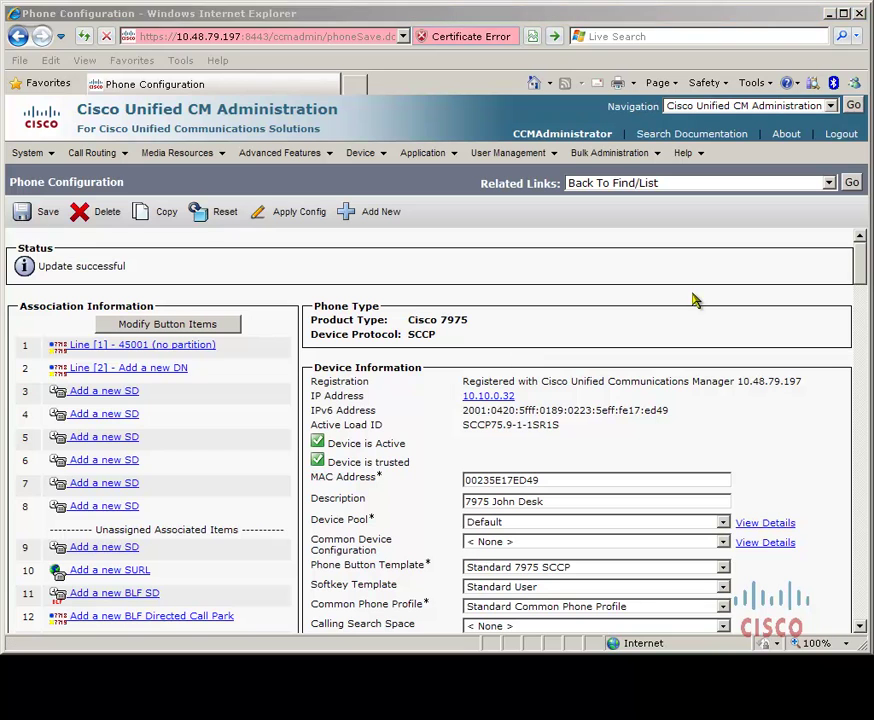
click(752, 108)
- Switch to Cisco Unified OS Administration and log in as the administrator
click(746, 164)
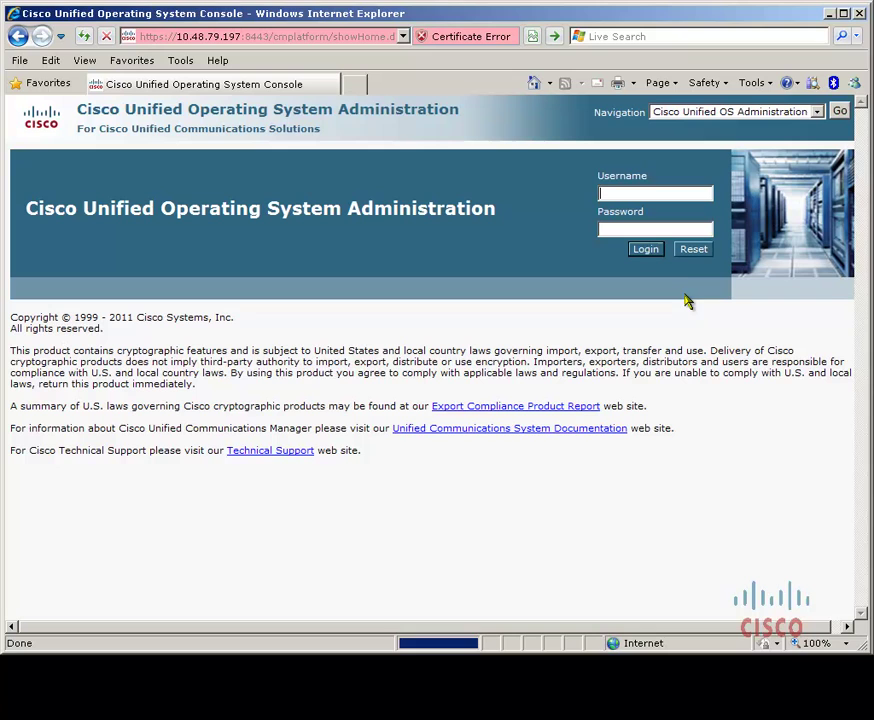
text(Administrator)
key(Tab)
key(Return)
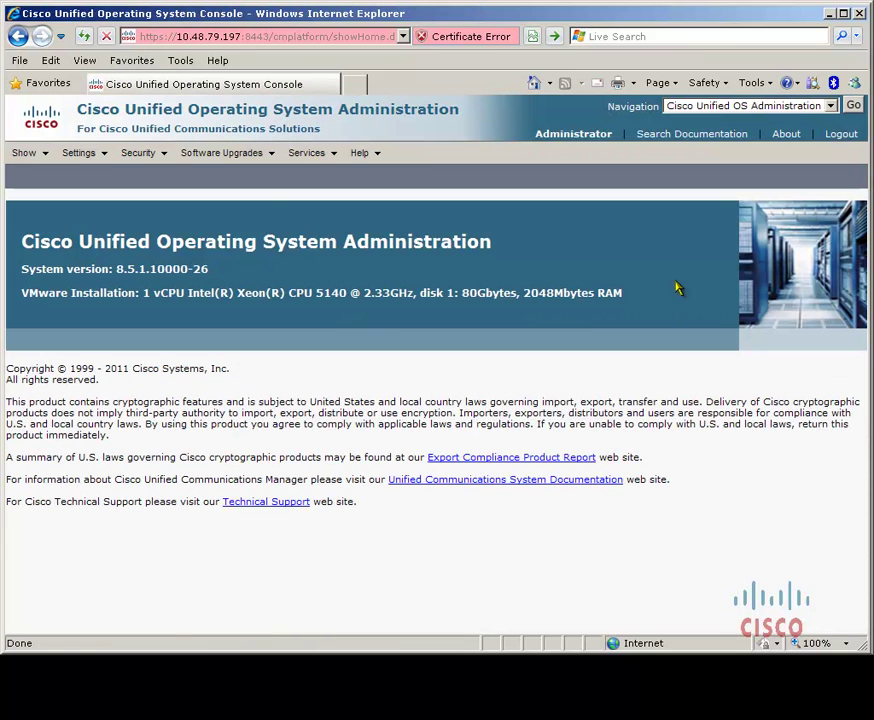
- Save Bulk Certificate Management SFTP settings: server 10.48.79.157, port 22, directory /emcc/
mouse_move(138, 152)
click(157, 242)
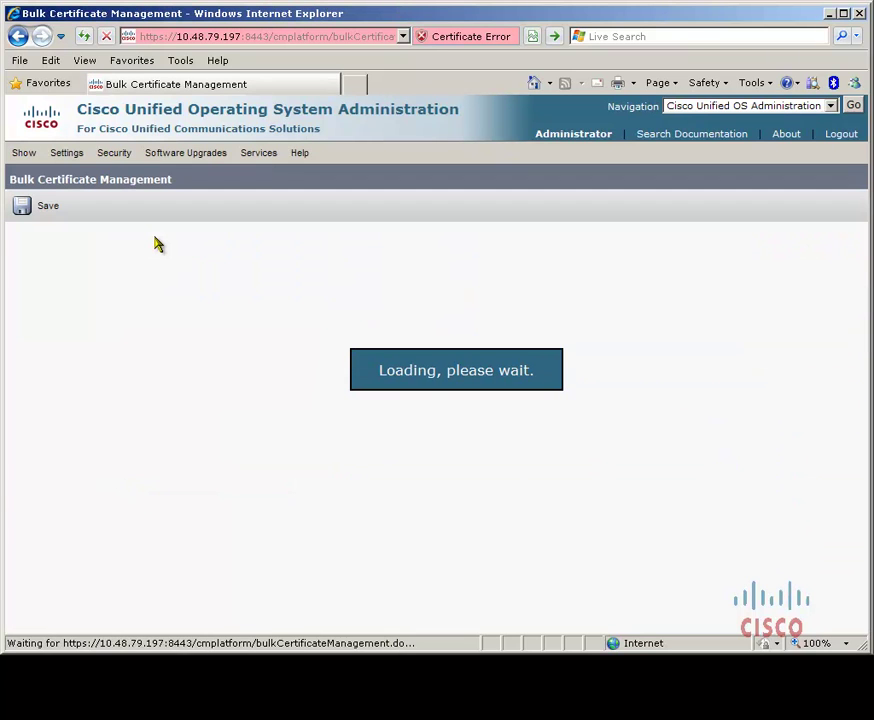
click(137, 316)
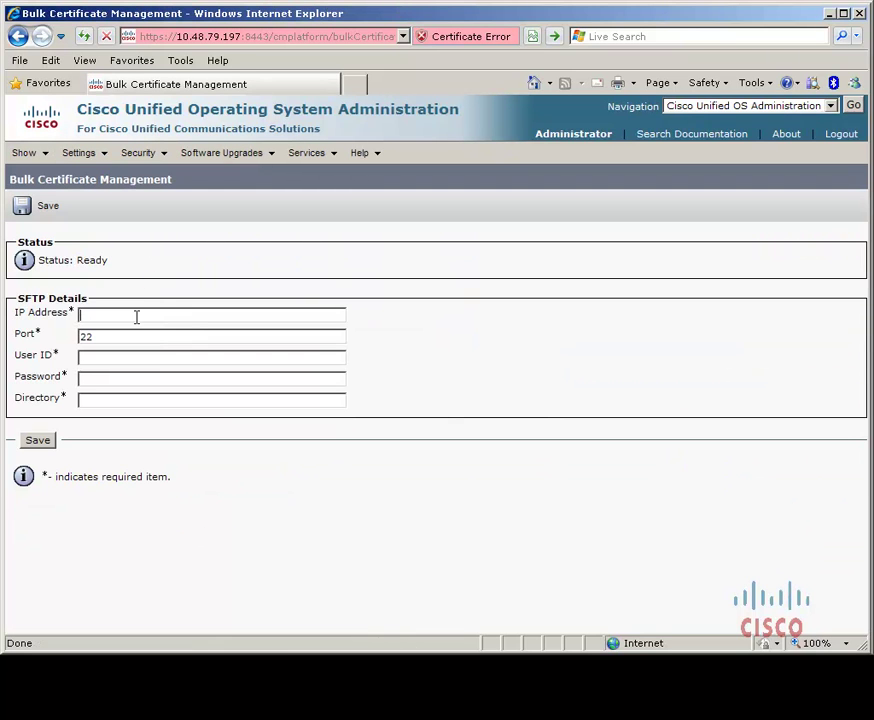
text(10.48.79.187)
key(Tab)
key(Tab)
key(Tab)
key(Tab)
text(/emcc.)
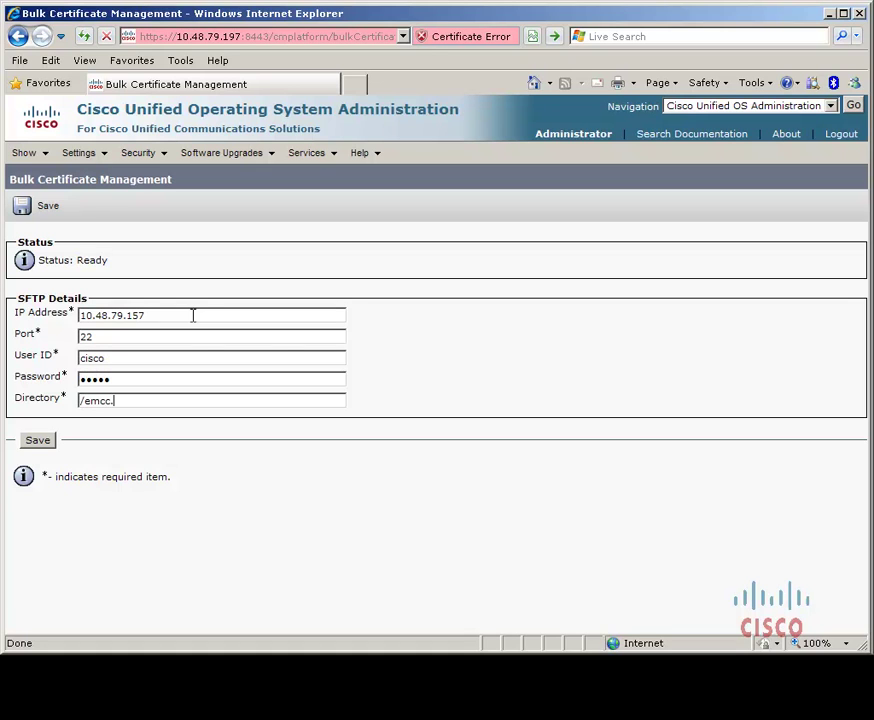
key(BackSpace)
text(/)
click(37, 440)
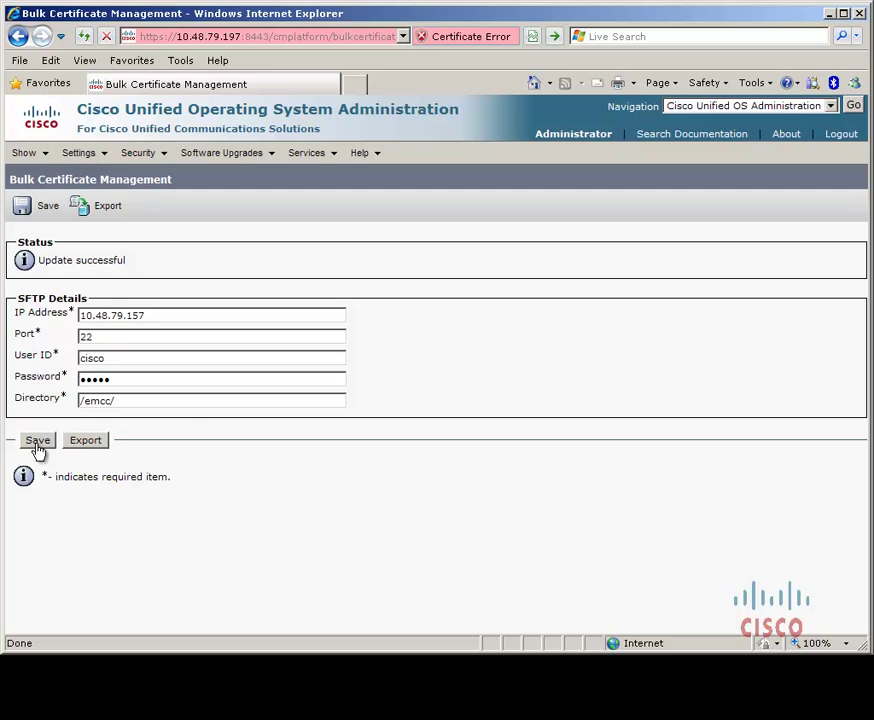
- Export certificates of type All in bulk to the SFTP server, then close the window
click(82, 442)
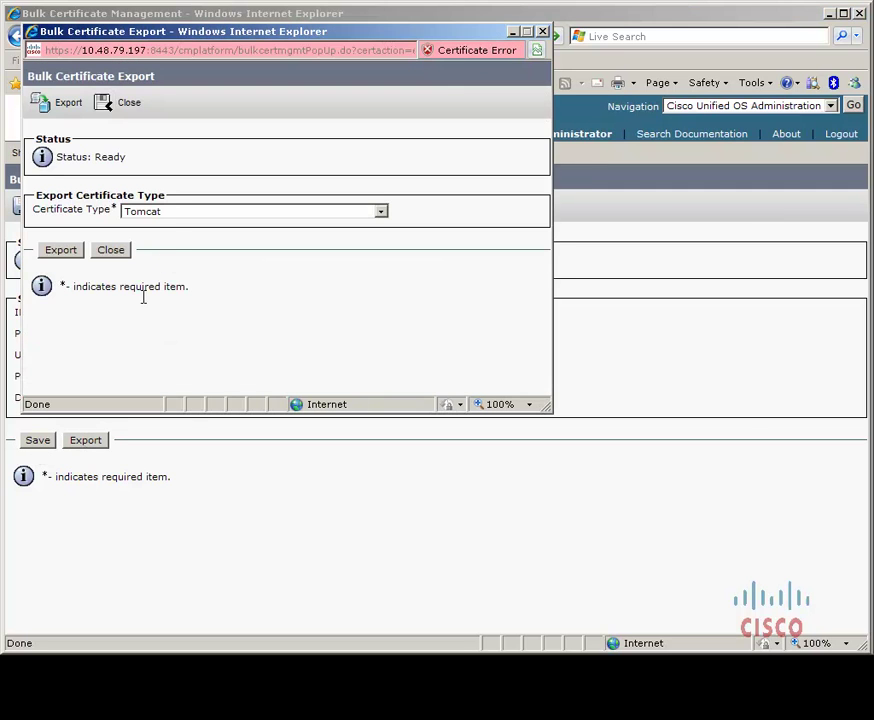
click(176, 214)
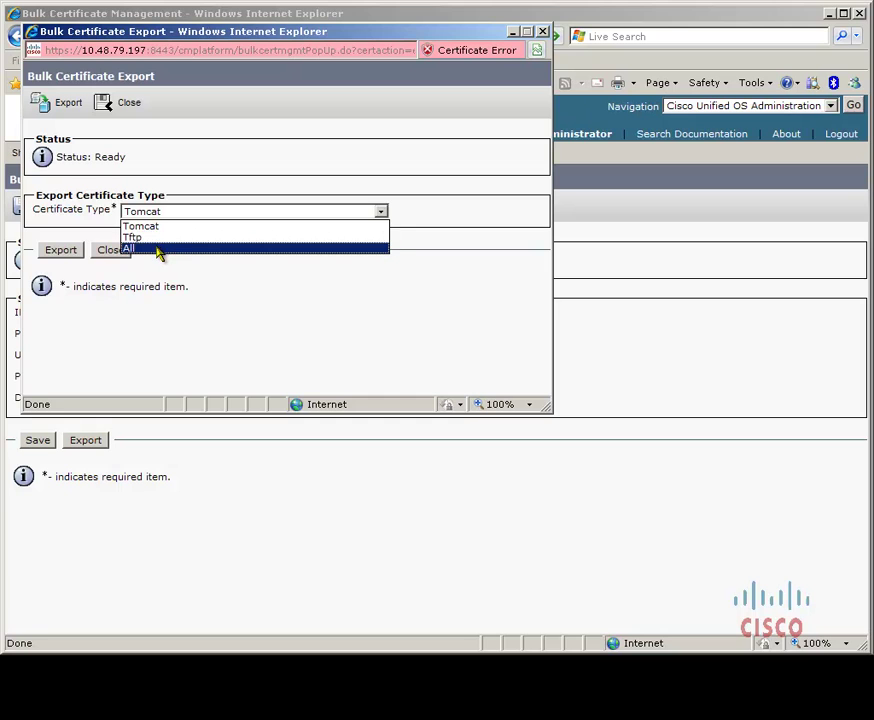
click(160, 248)
click(58, 251)
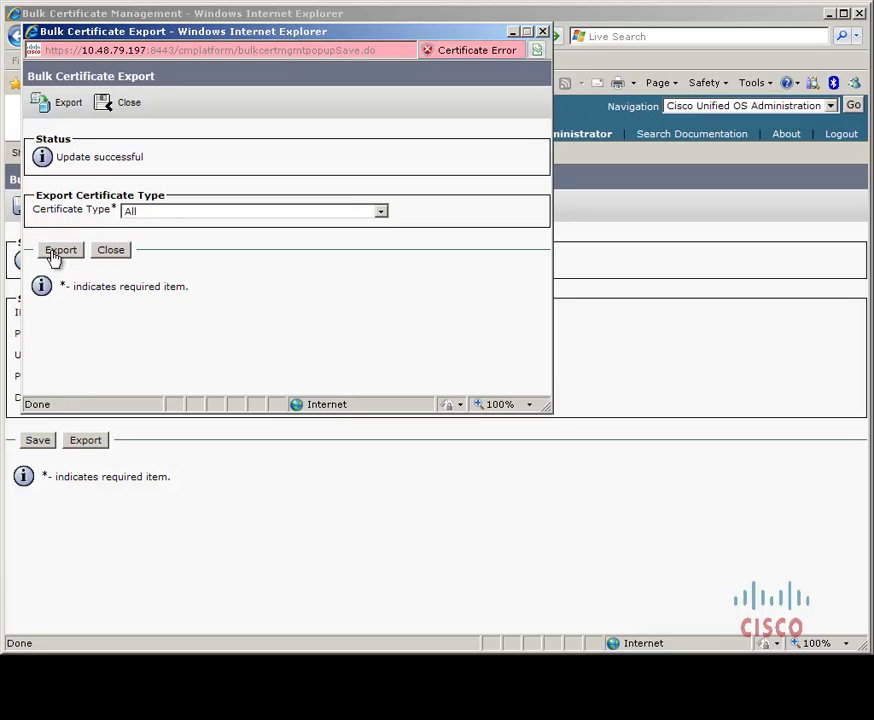
click(111, 251)
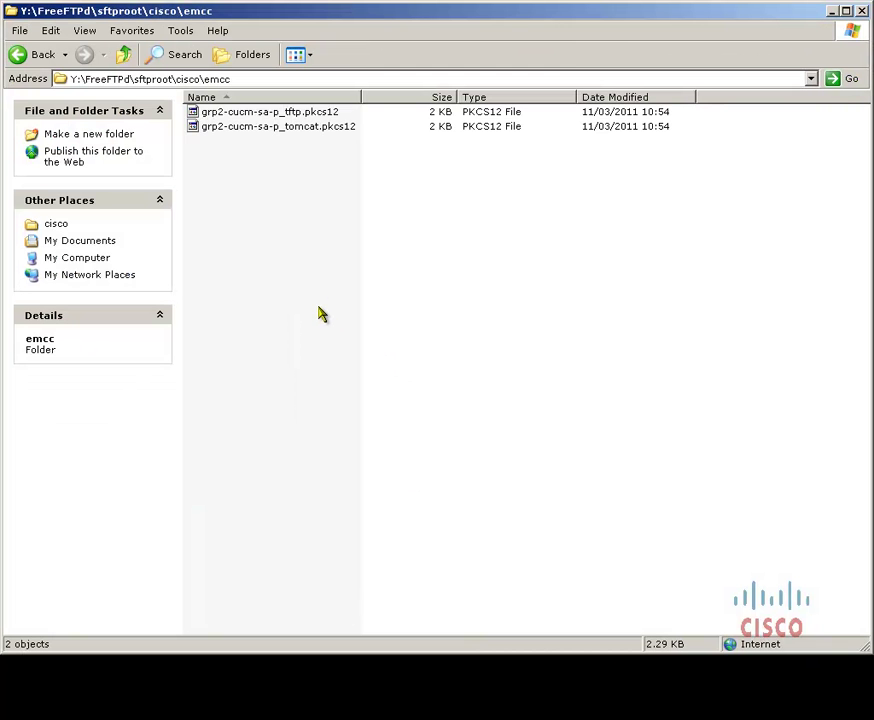
- Confirm the emcc folder lists grp2-cucm-sa-p_tftp.pkcs12 and grp2-cucm-sa-p_tomcat.pkcs12
drag(310, 203, 203, 98)
click(269, 209)
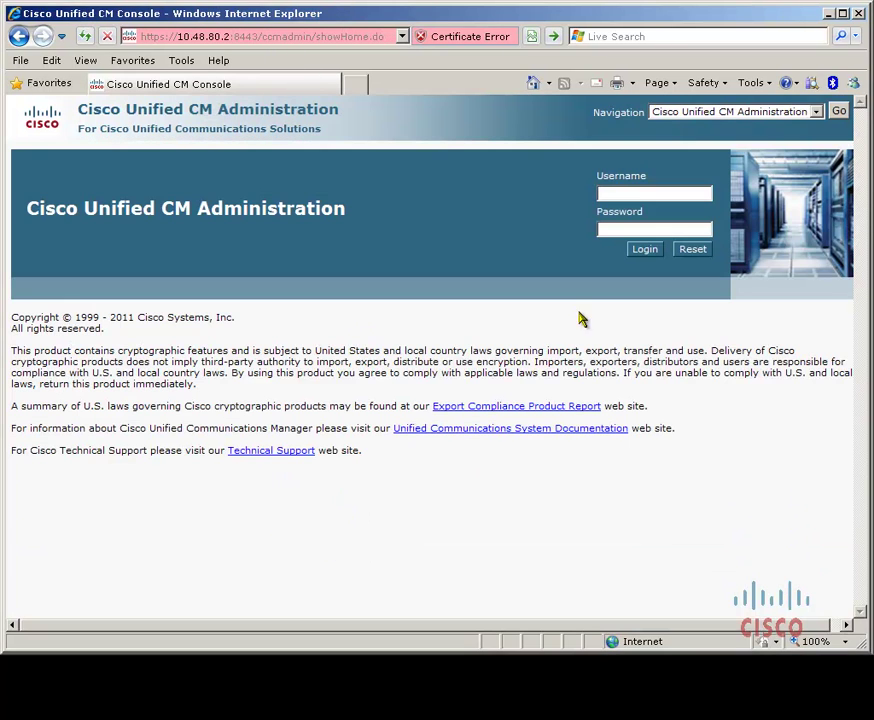
- Switch to Cisco Unified OS Administration on this cluster and log in with the admin password
click(758, 113)
click(757, 170)
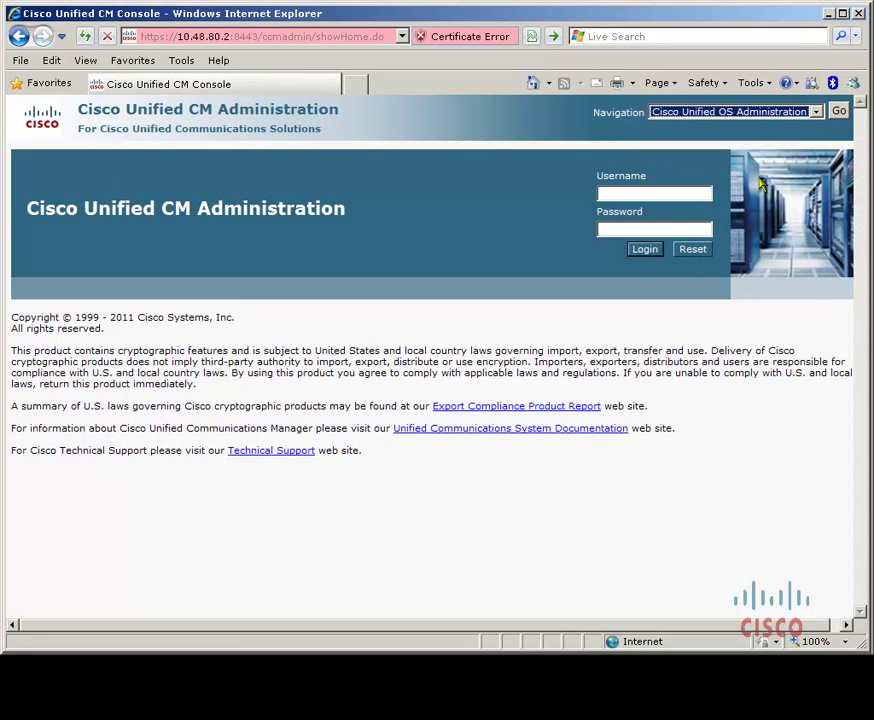
click(837, 112)
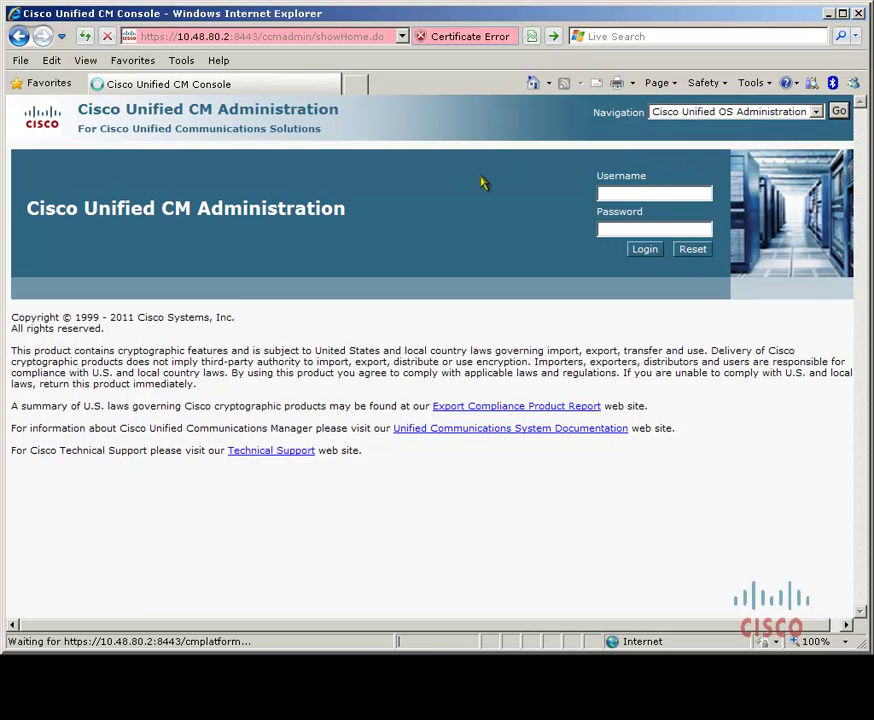
text(Administrator)
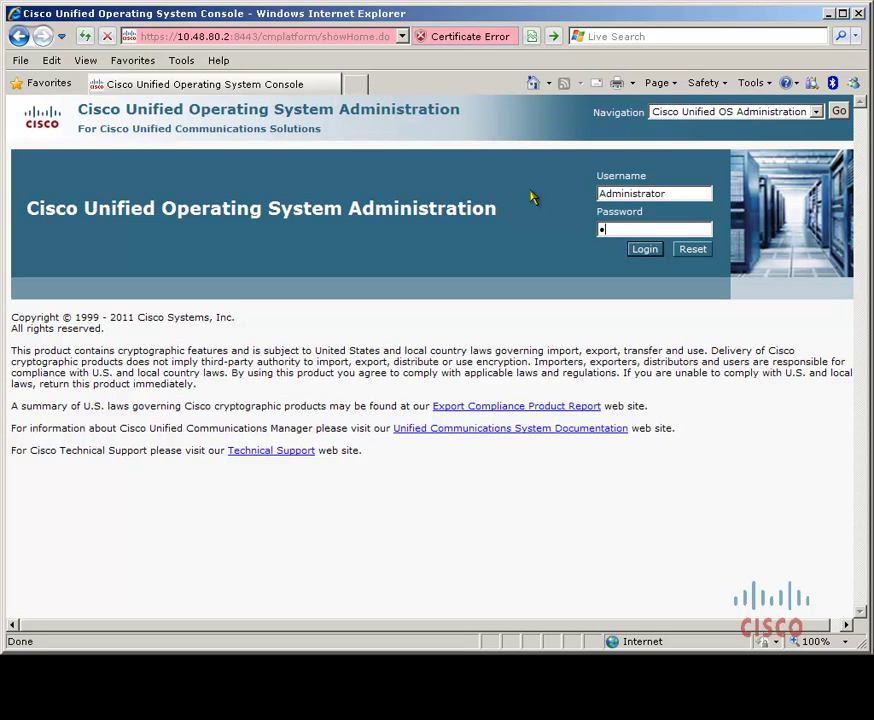
text(•••)
key(Return)
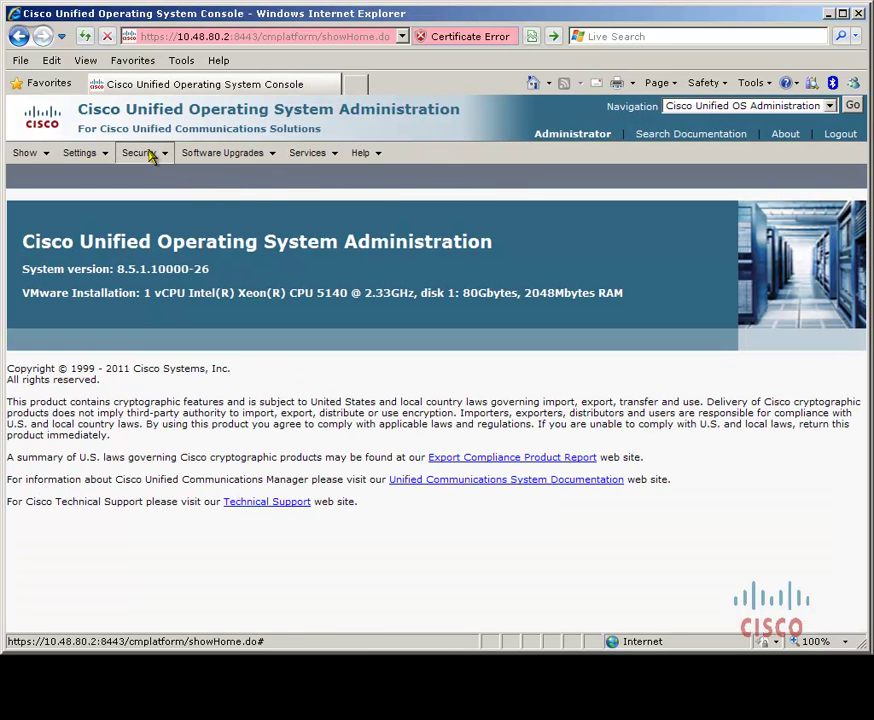
click(150, 155)
- Export all certificate types to the SFTP server from Bulk Certificate Management
click(155, 242)
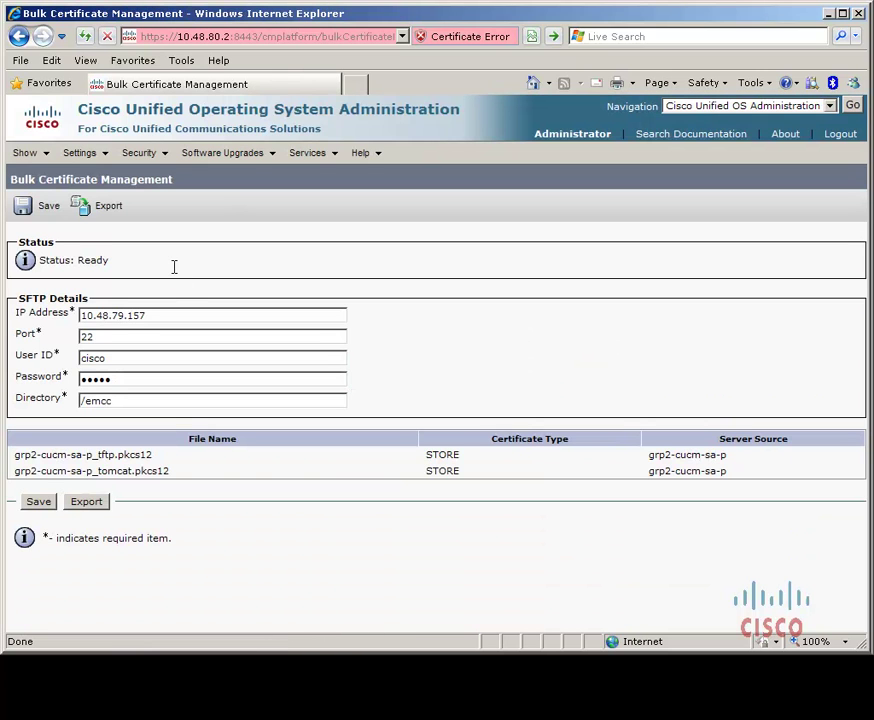
click(90, 507)
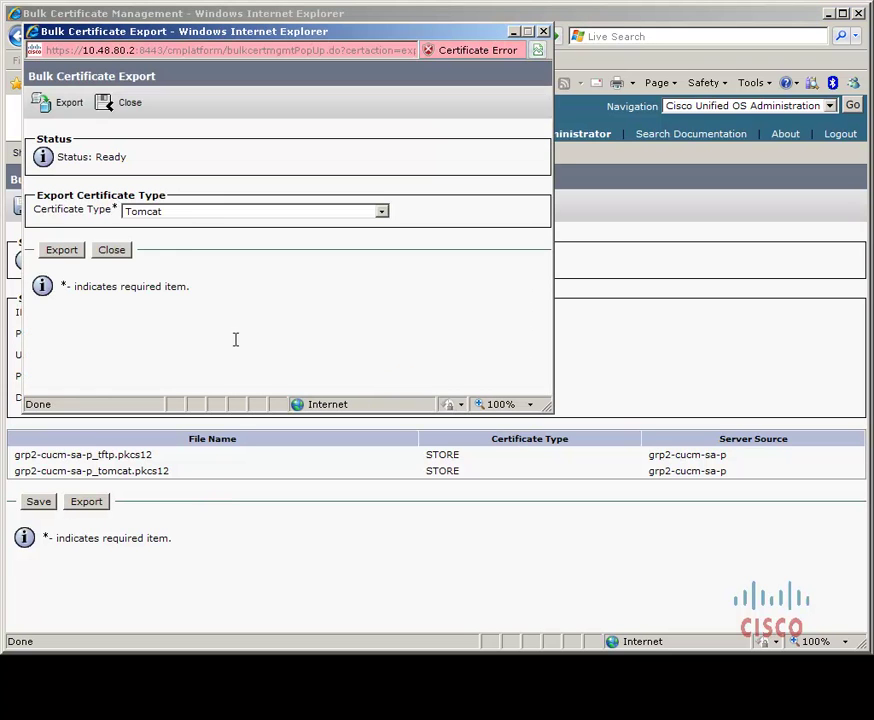
click(182, 212)
click(176, 249)
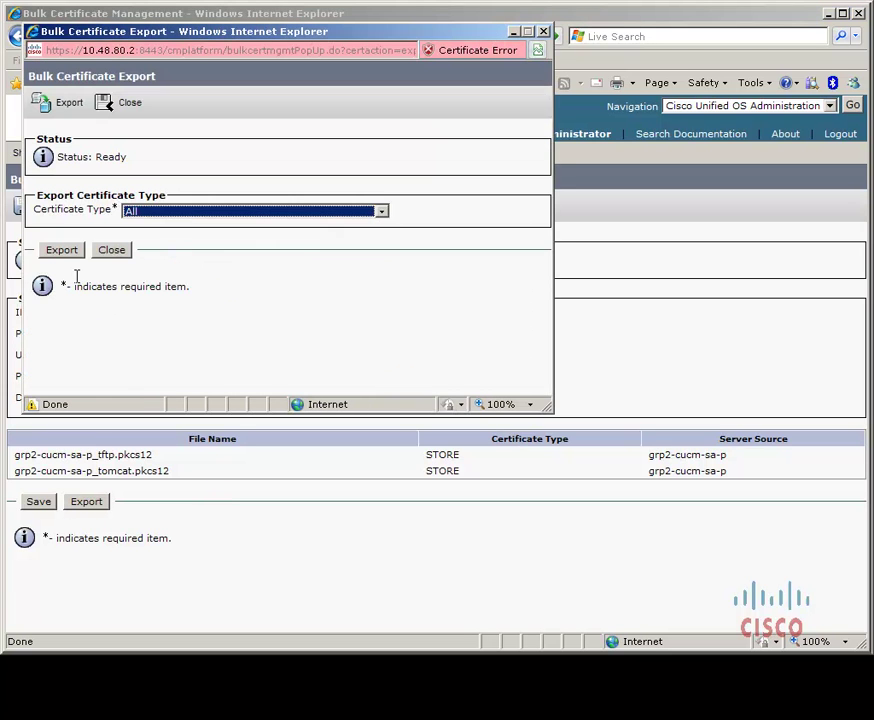
click(68, 252)
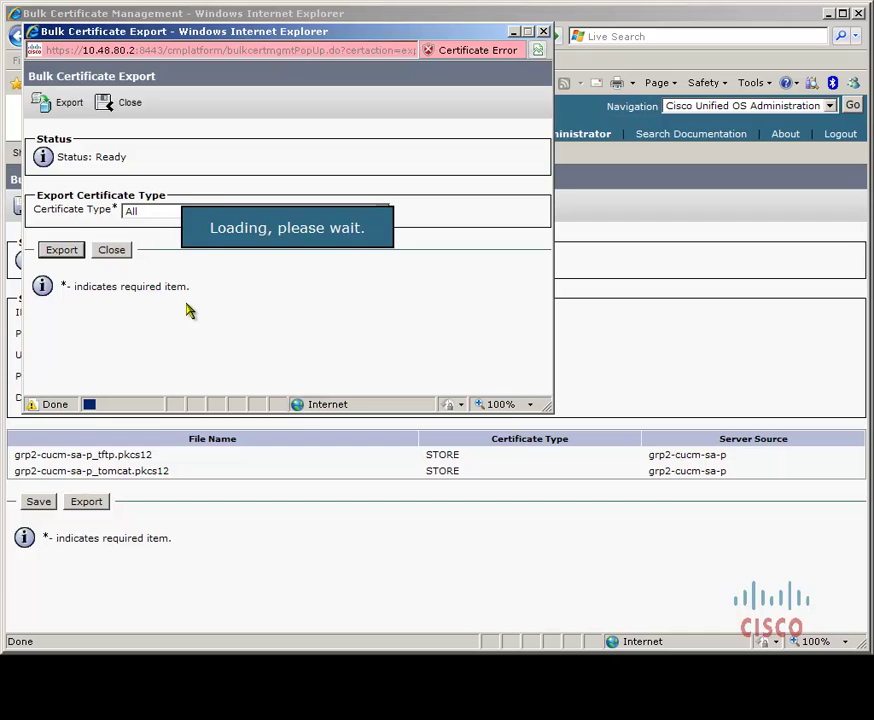
click(111, 252)
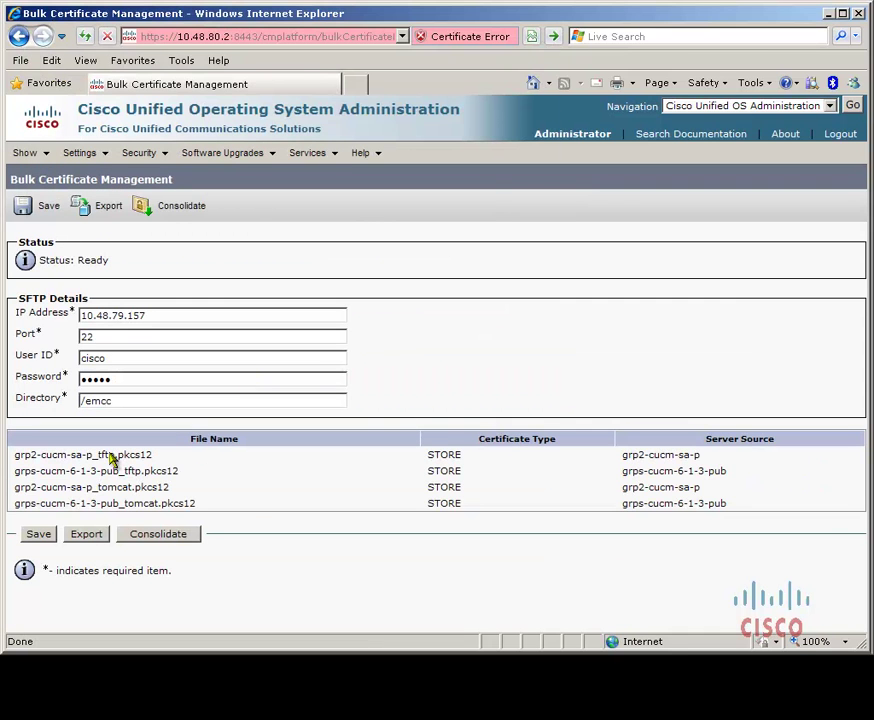
key(alt+Tab)
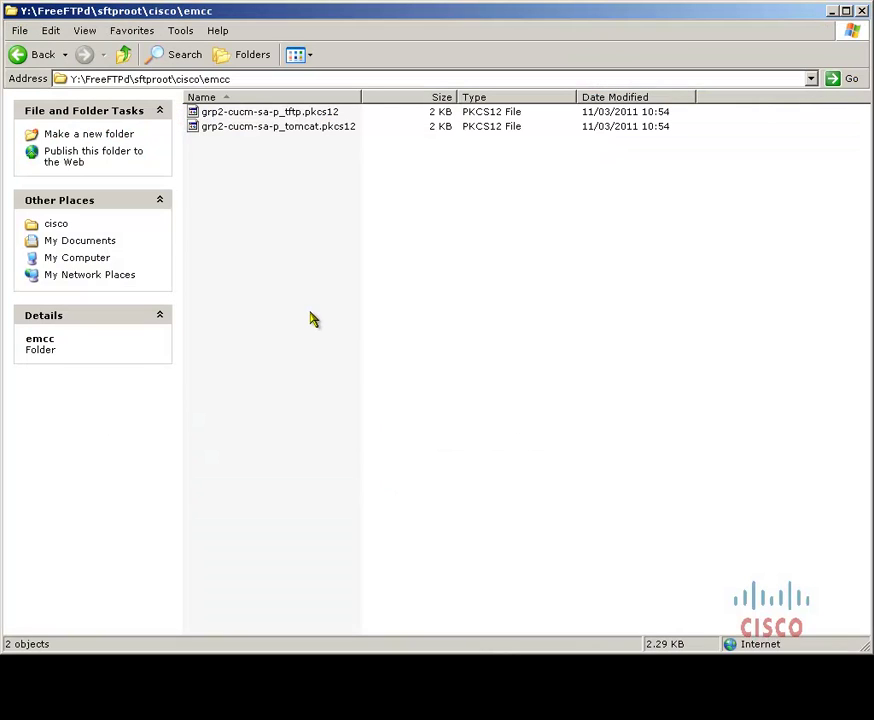
right_click(312, 318)
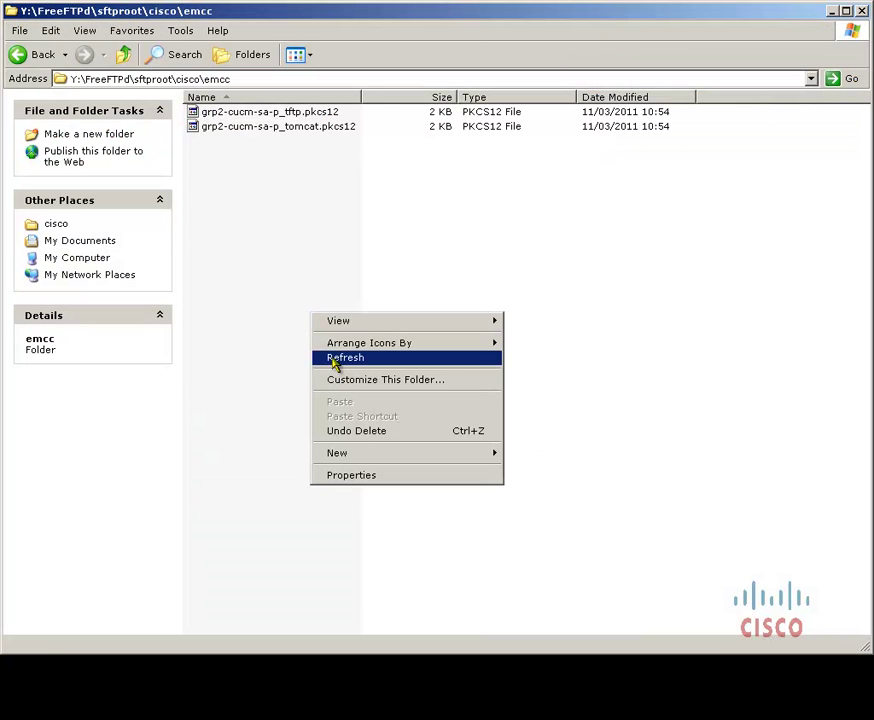
click(334, 358)
drag(312, 219, 269, 265)
key(alt+Tab)
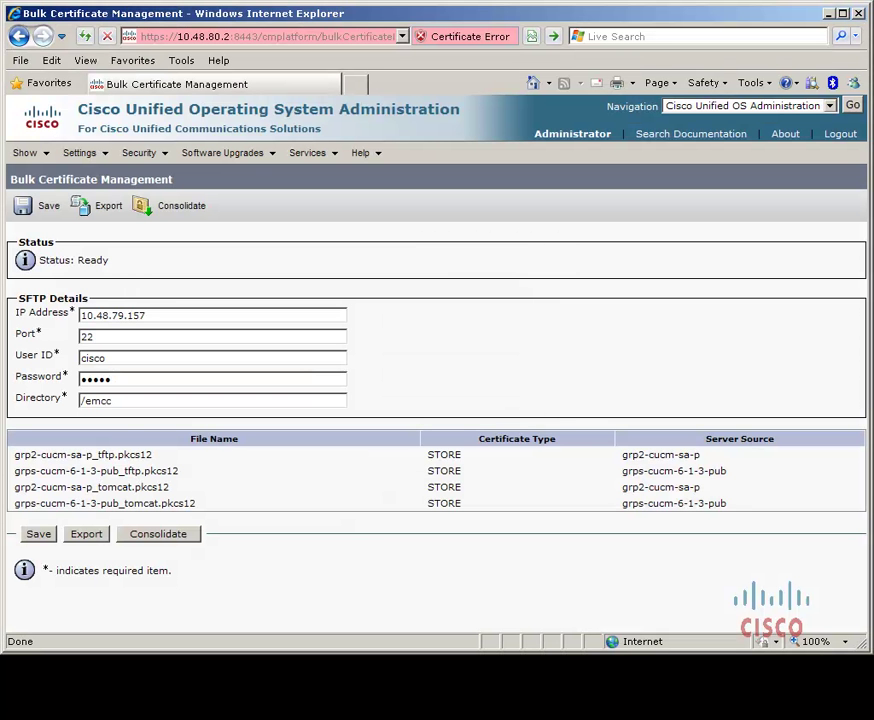
- On the other server's Bulk Certificate Management, consolidate all certificate types
key(alt+Tab)
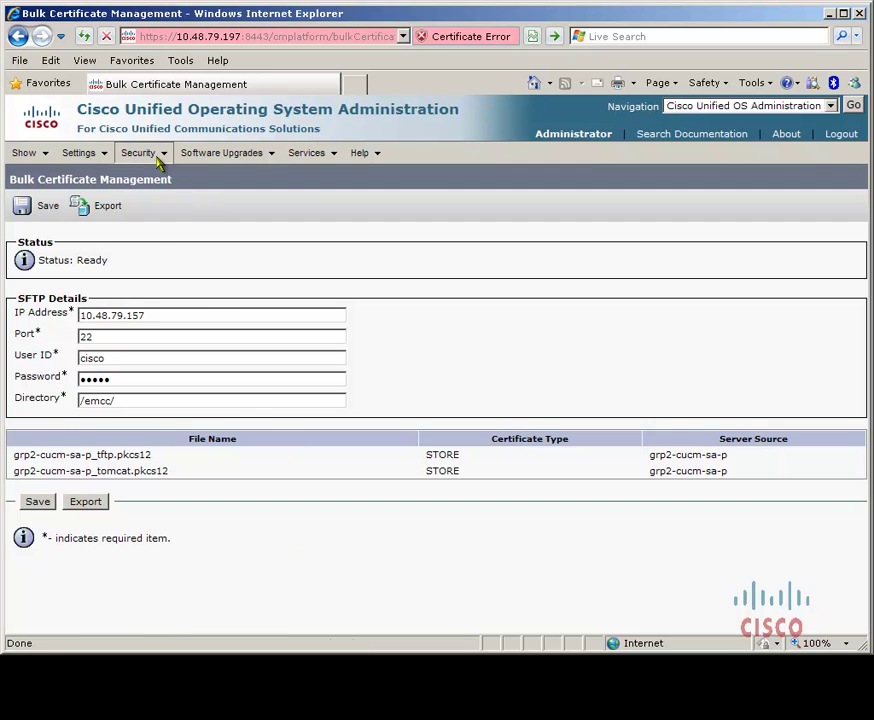
mouse_move(140, 153)
click(165, 238)
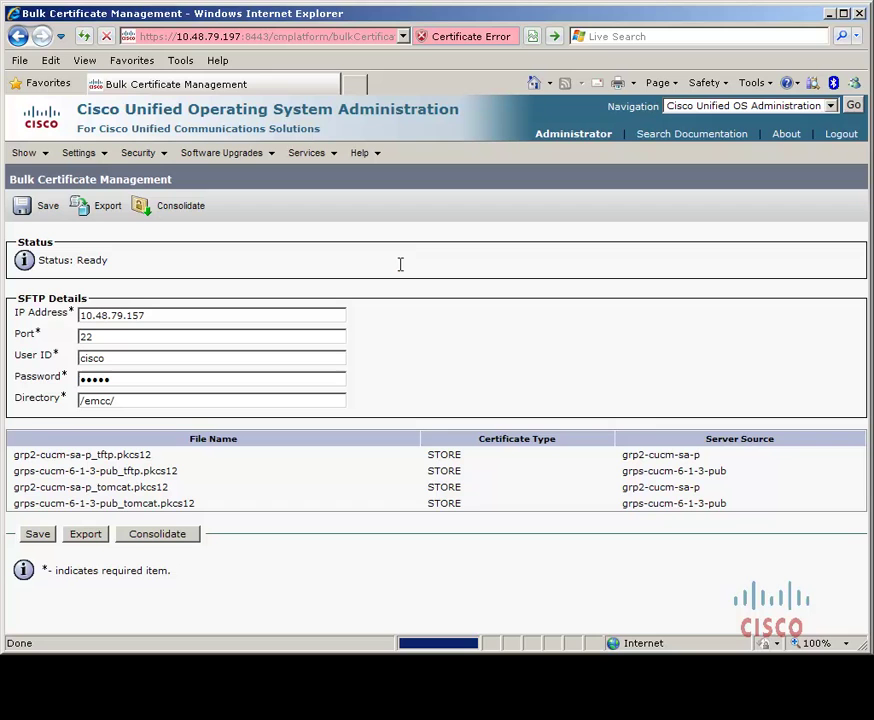
click(158, 534)
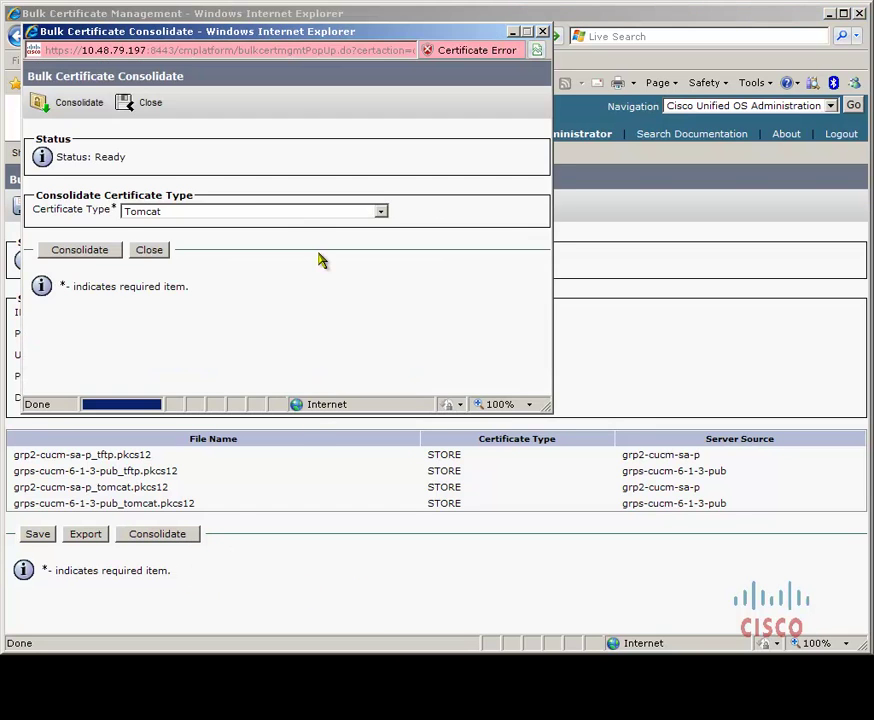
click(256, 214)
click(222, 249)
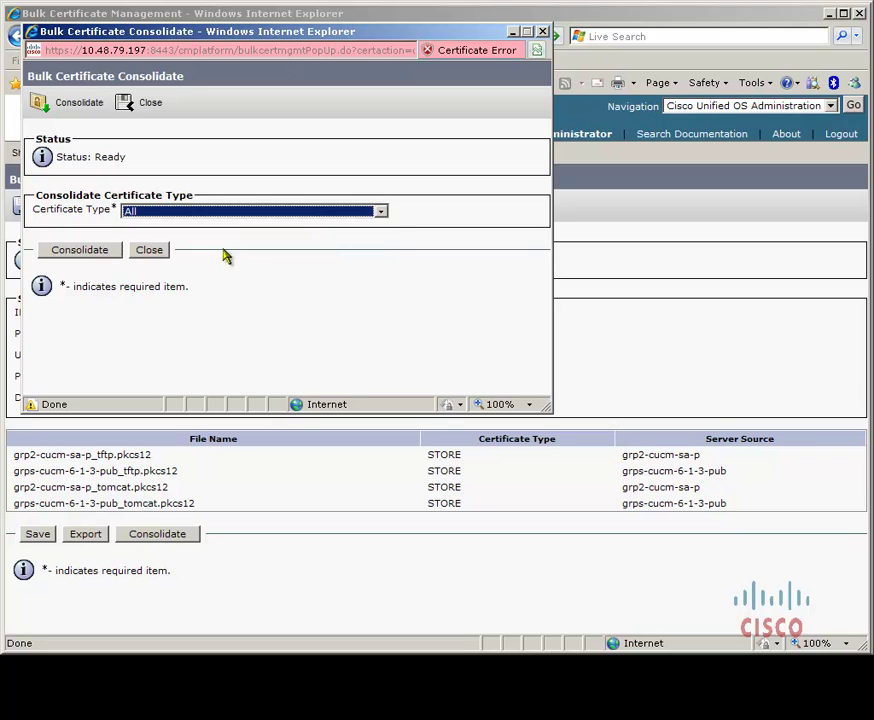
click(99, 253)
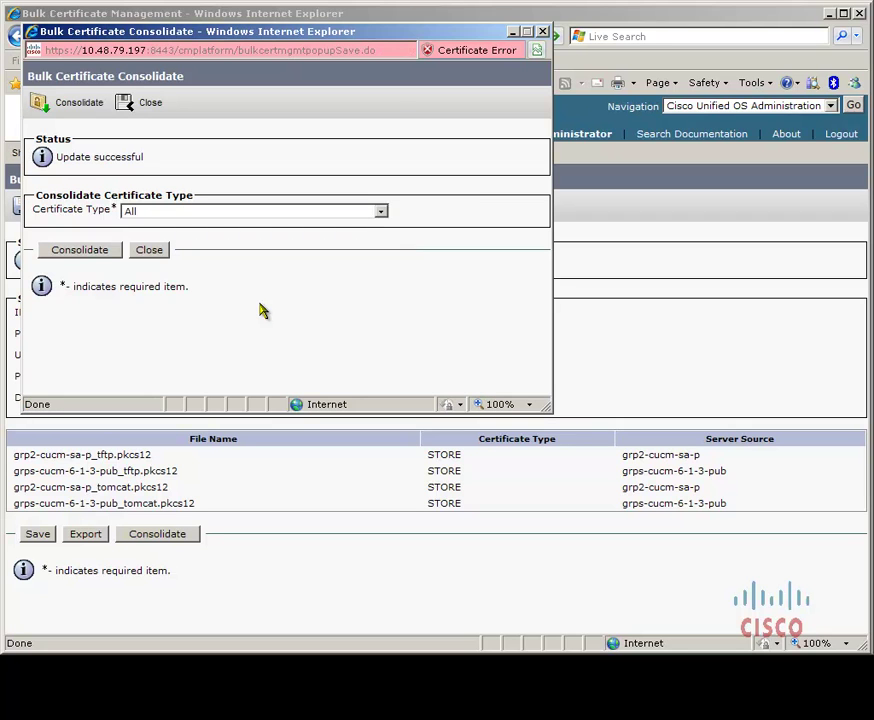
click(150, 250)
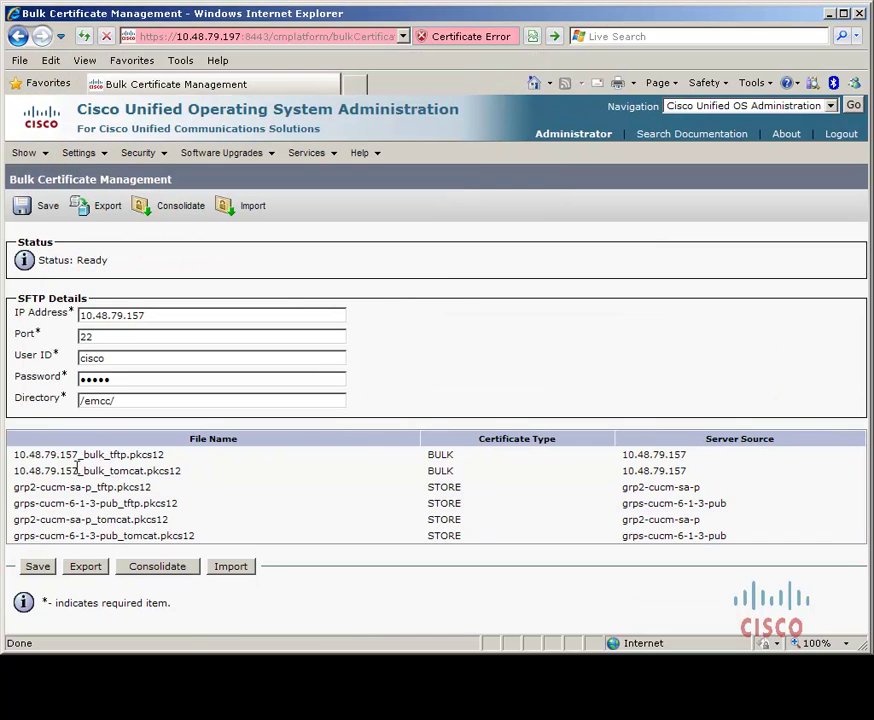
- Refresh the SFTP emcc folder to confirm the two new 10.48.79.157 bulk pkcs12 files
drag(46, 455, 191, 478)
click(225, 478)
key(alt+Tab)
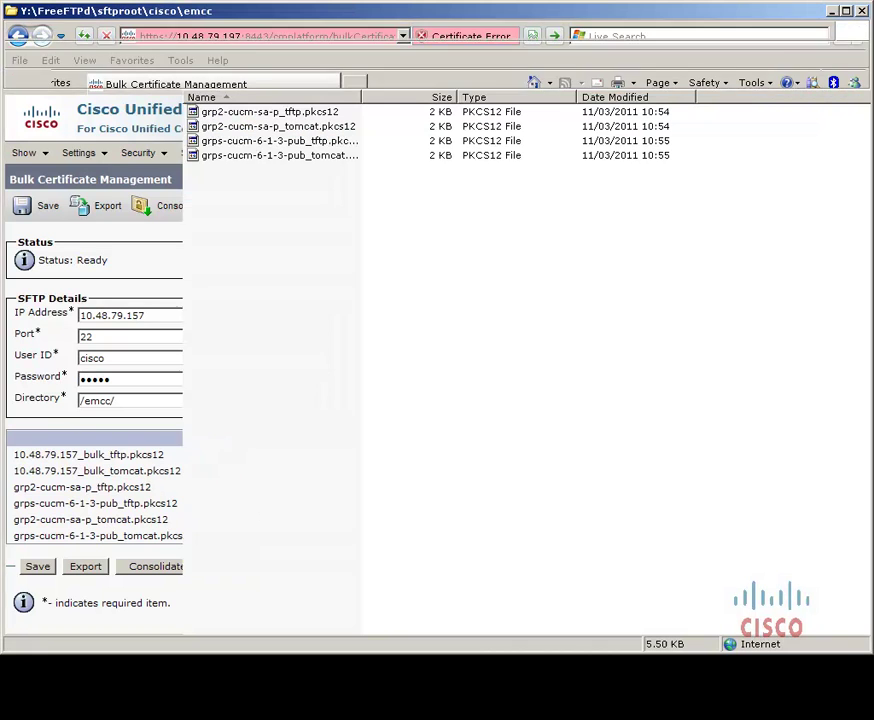
key(F5)
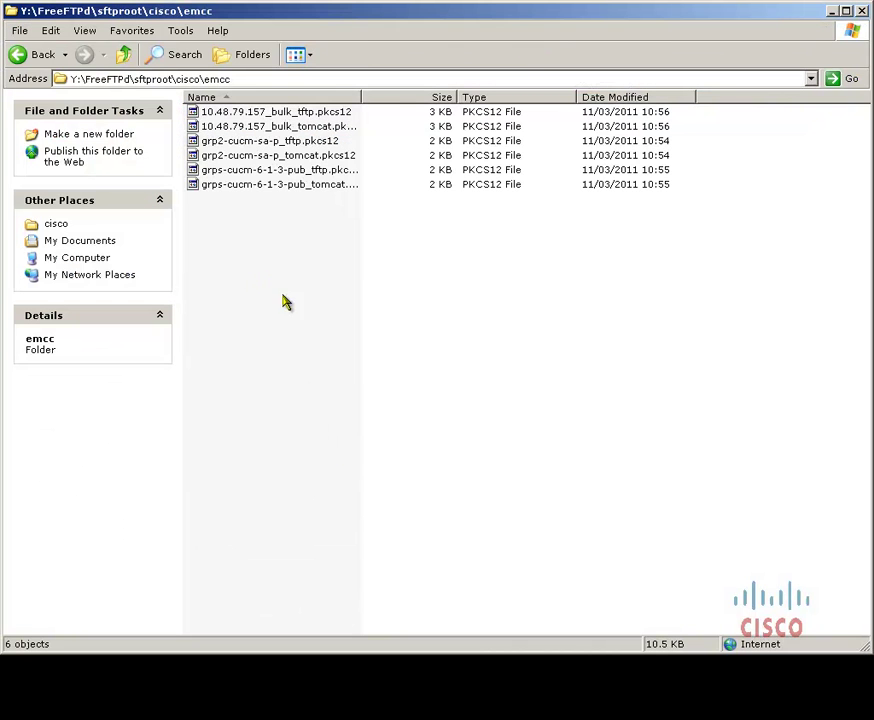
key(alt+Tab)
- Import all certificate types on 10.48.80.2 through Bulk Certificate Management
mouse_move(140, 153)
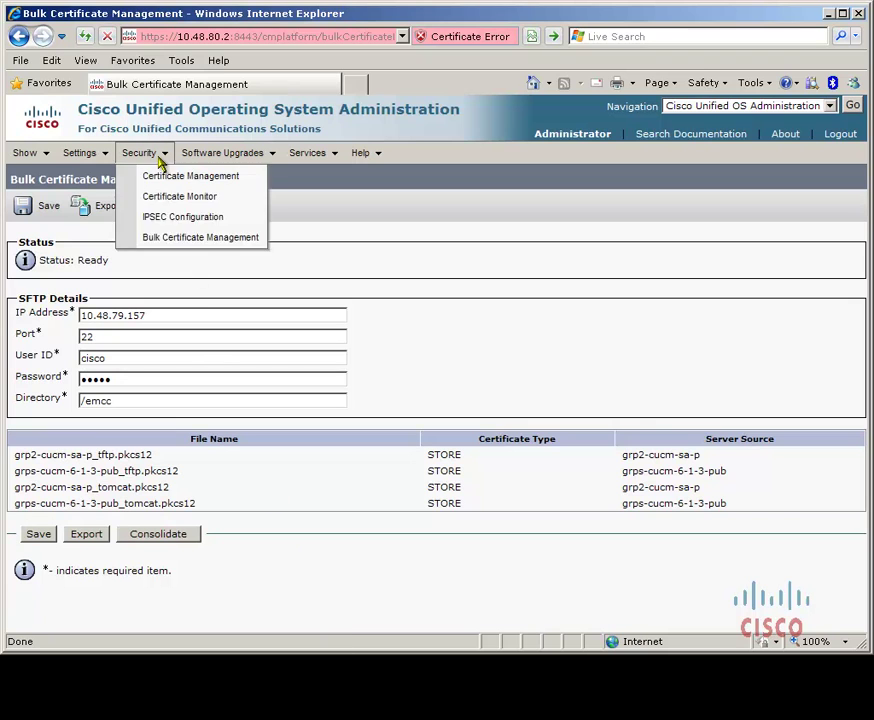
click(162, 238)
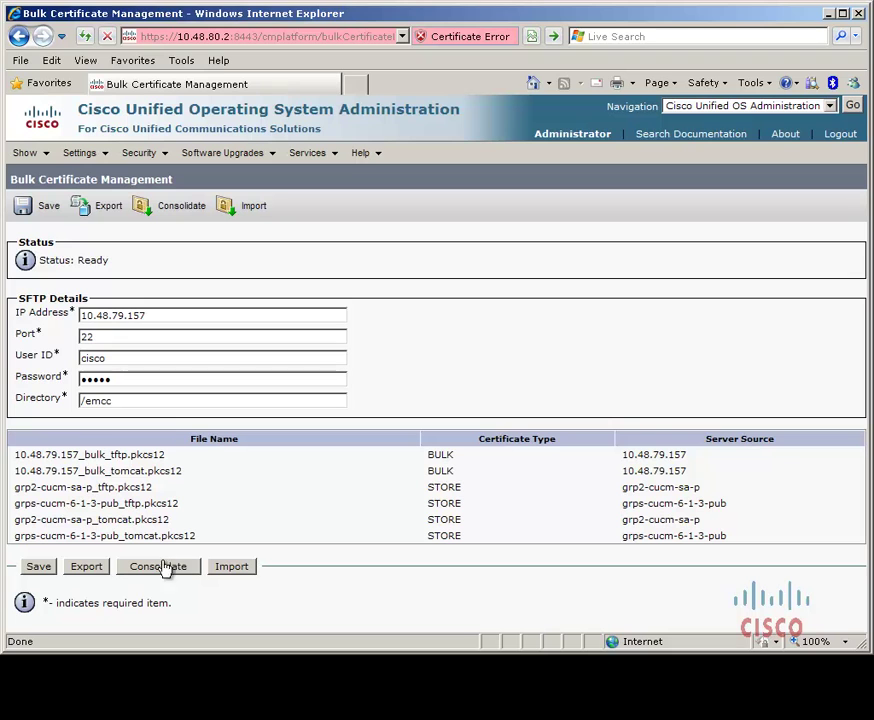
click(230, 568)
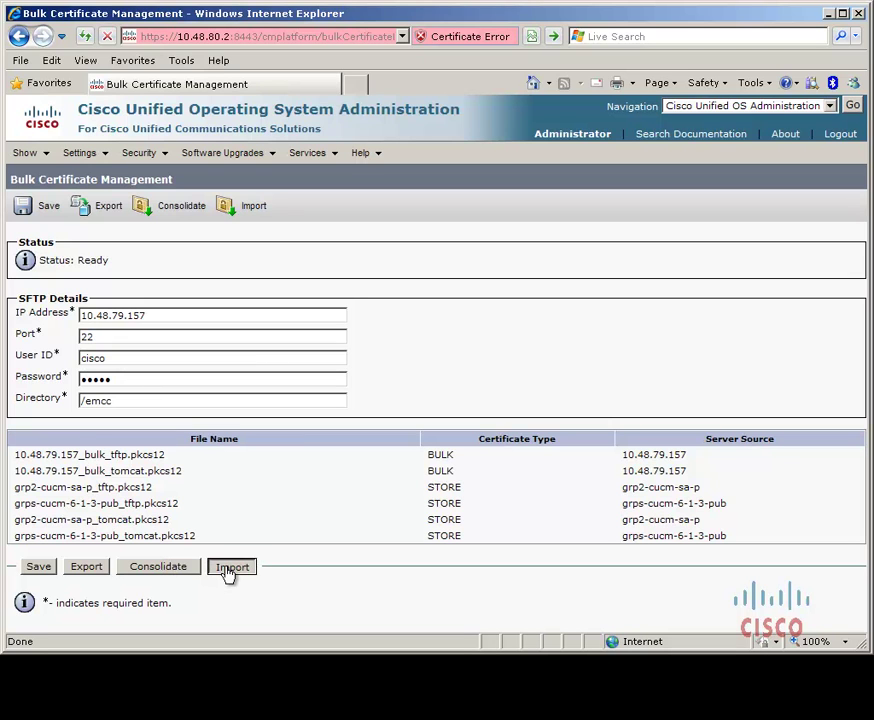
click(230, 213)
click(144, 248)
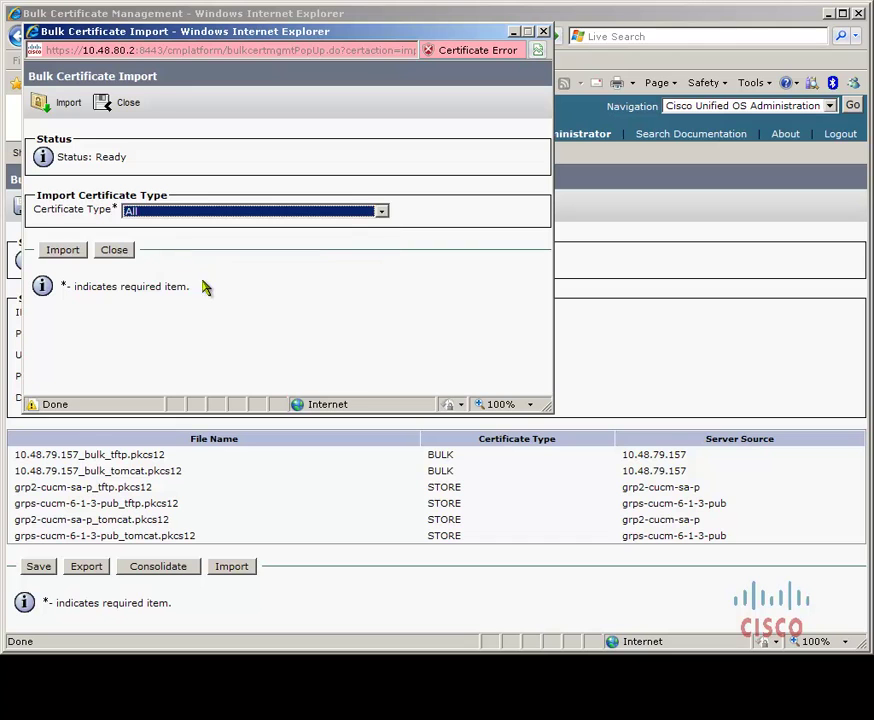
click(64, 252)
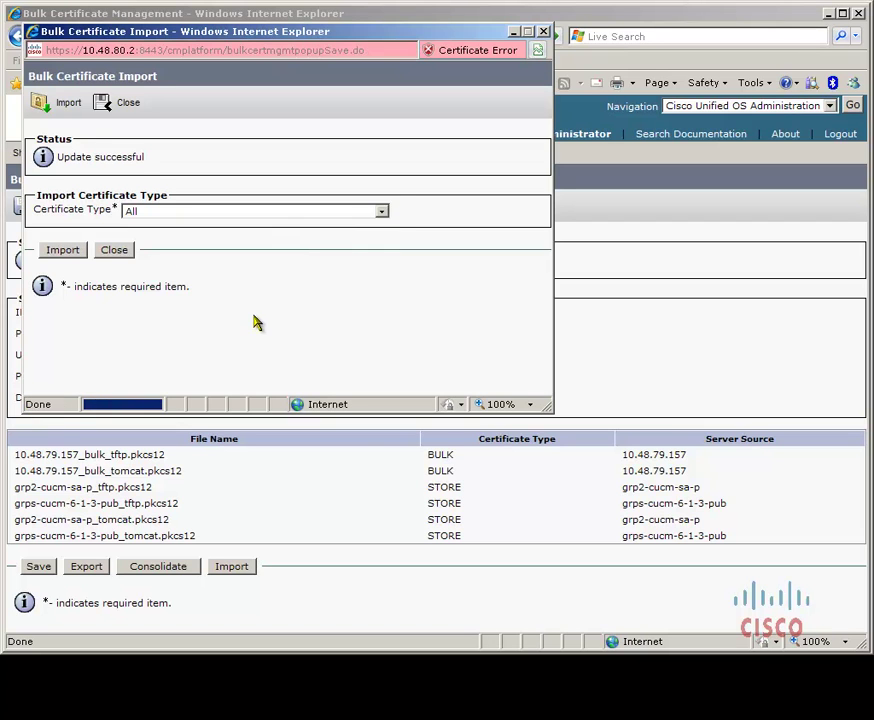
click(117, 251)
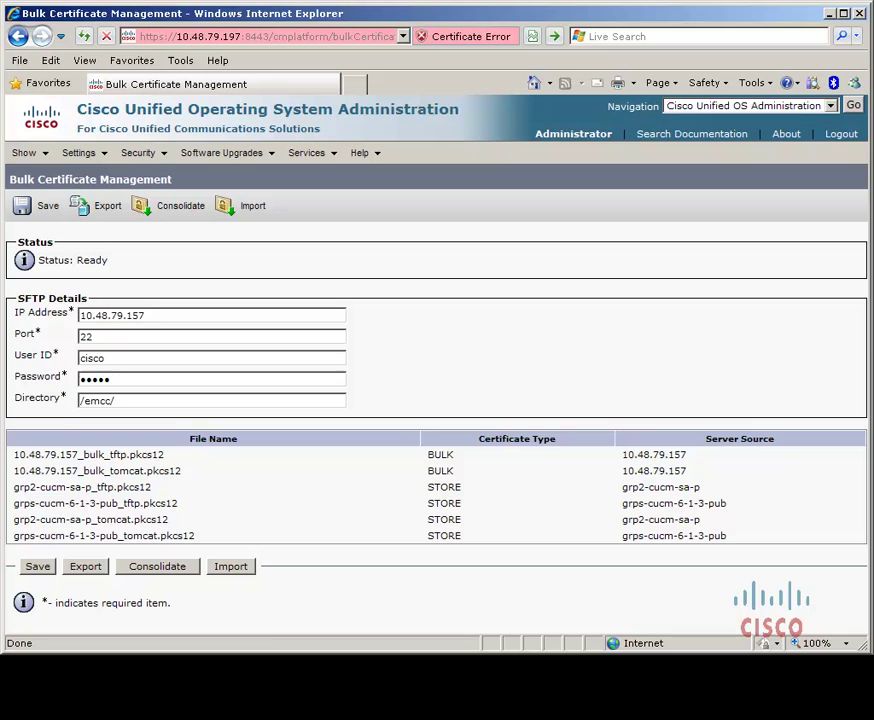
- Start an All-type certificate import on 10.48.79.197, then close the import window
click(224, 570)
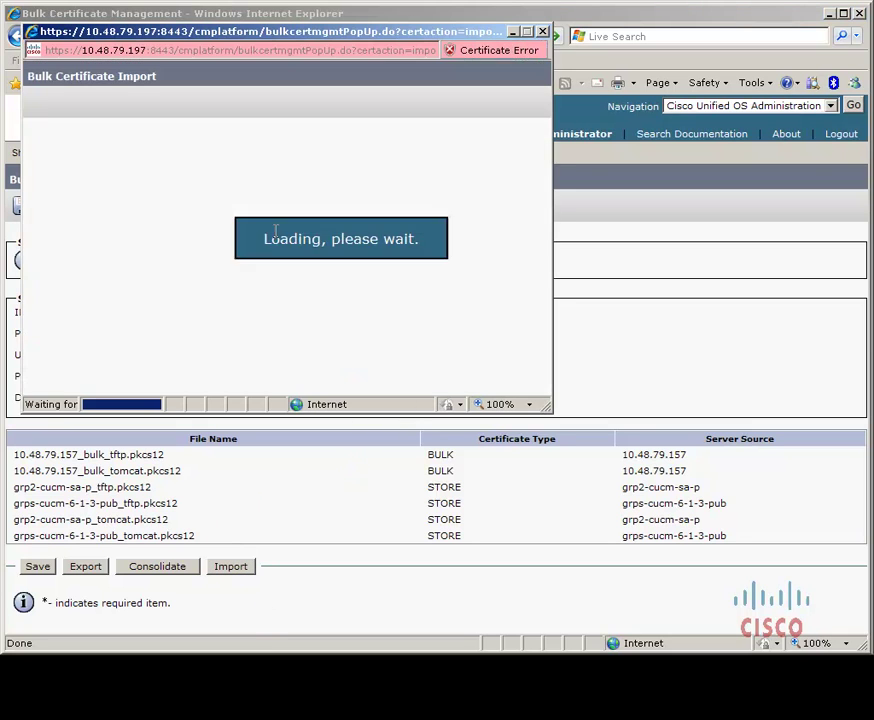
click(226, 215)
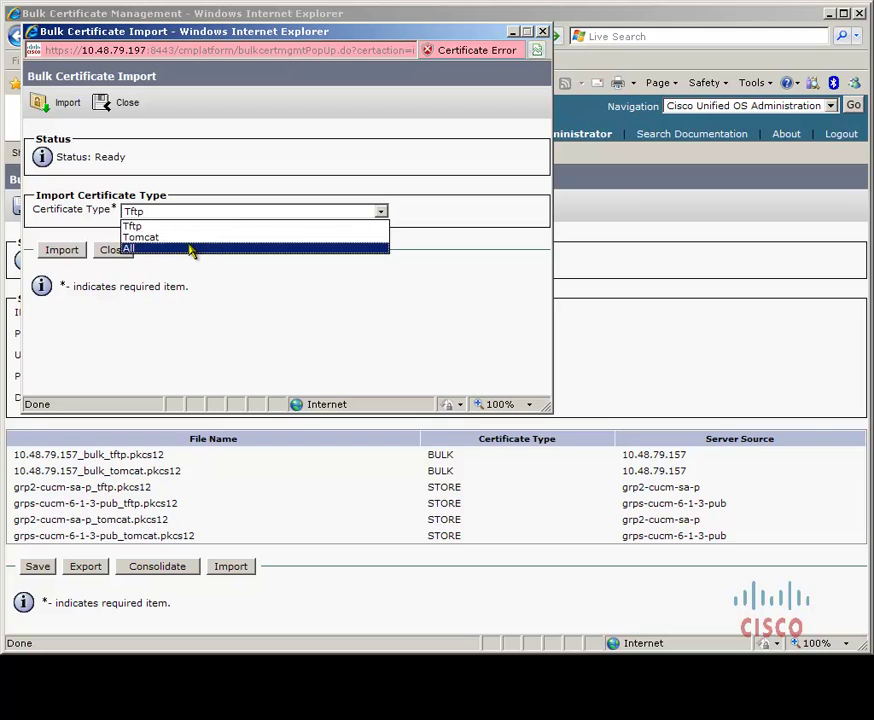
click(189, 248)
click(114, 251)
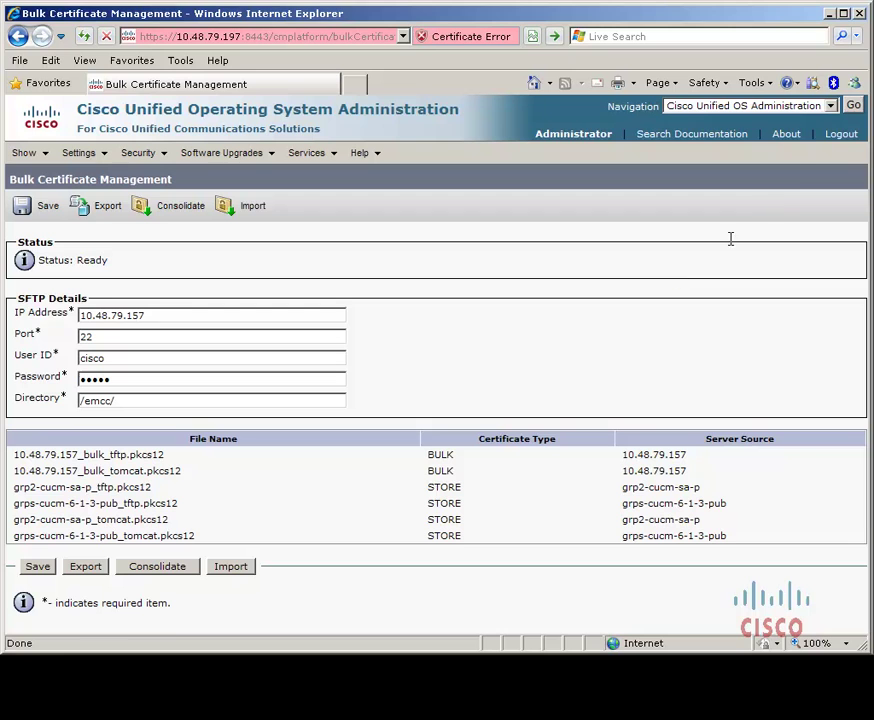
- Navigate to Cisco Unified Serviceability via the Navigation dropdown
click(796, 107)
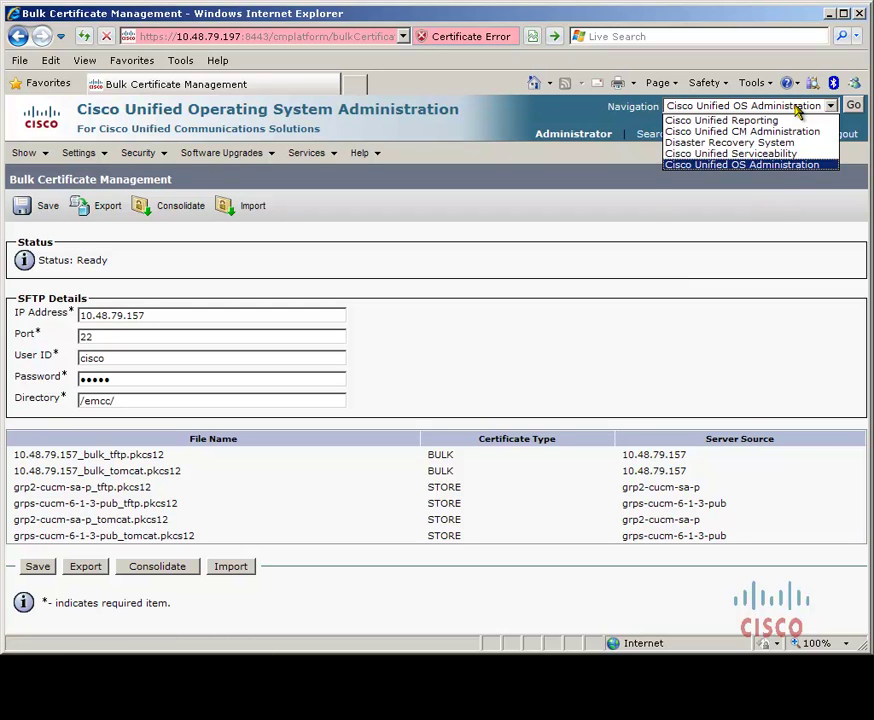
click(798, 154)
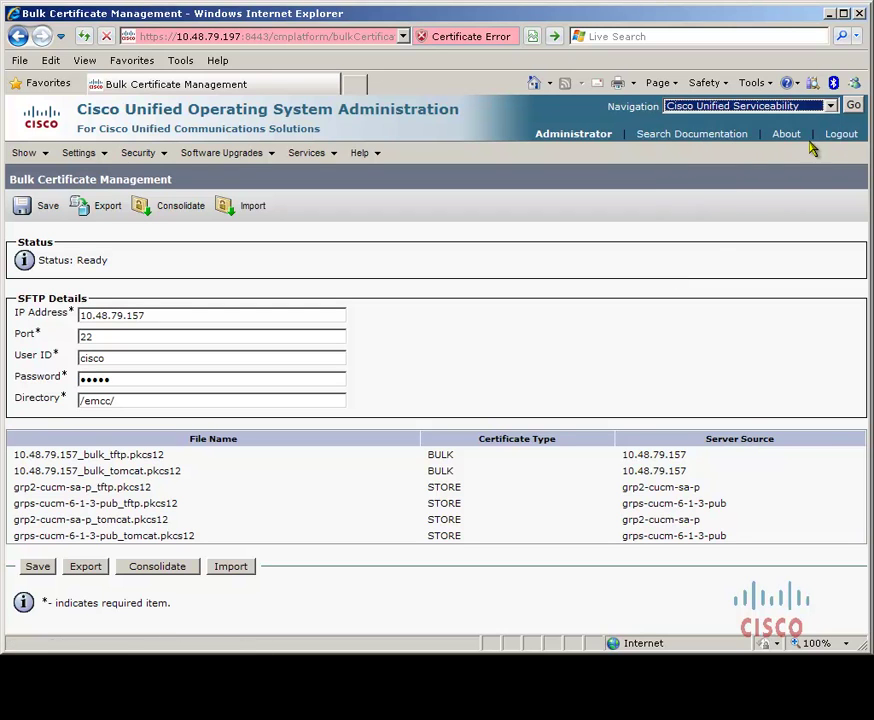
click(853, 105)
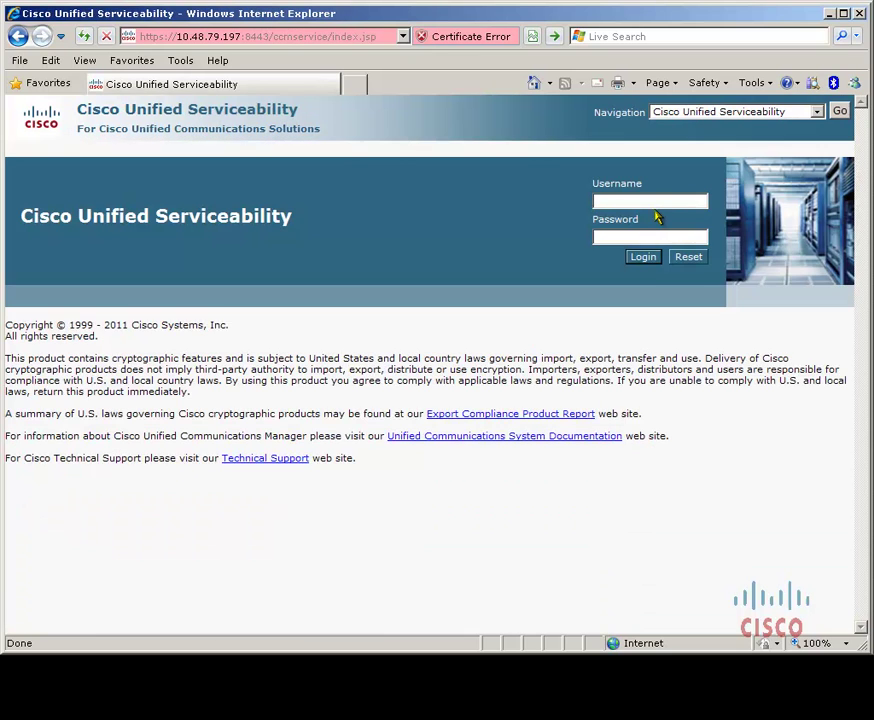
- Log in to Cisco Unified Serviceability with the admin password and reach Service Activation
text(CCMAd)
text(••••••)
key(Return)
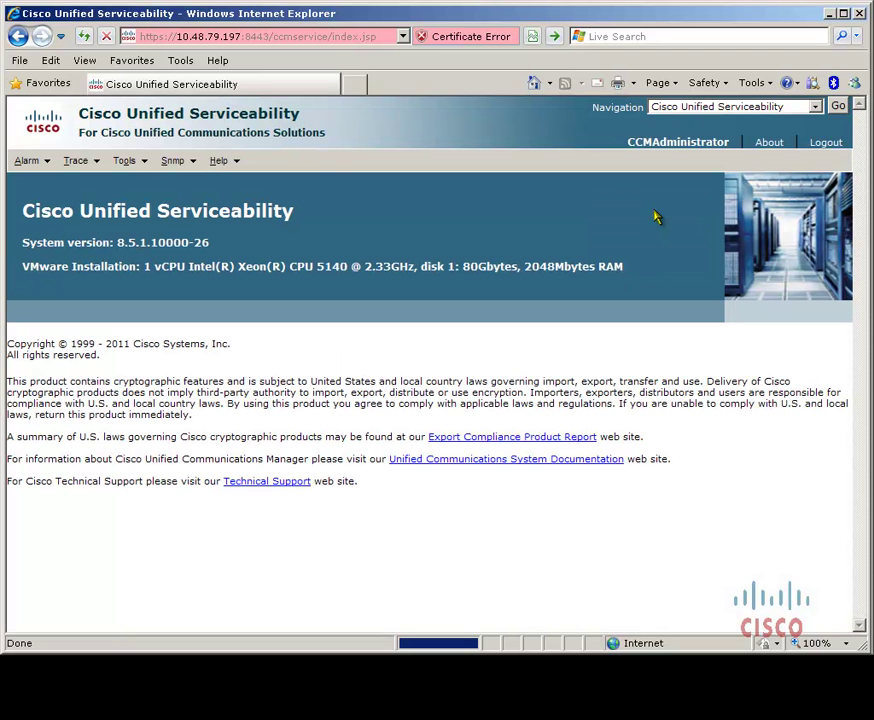
mouse_move(124, 160)
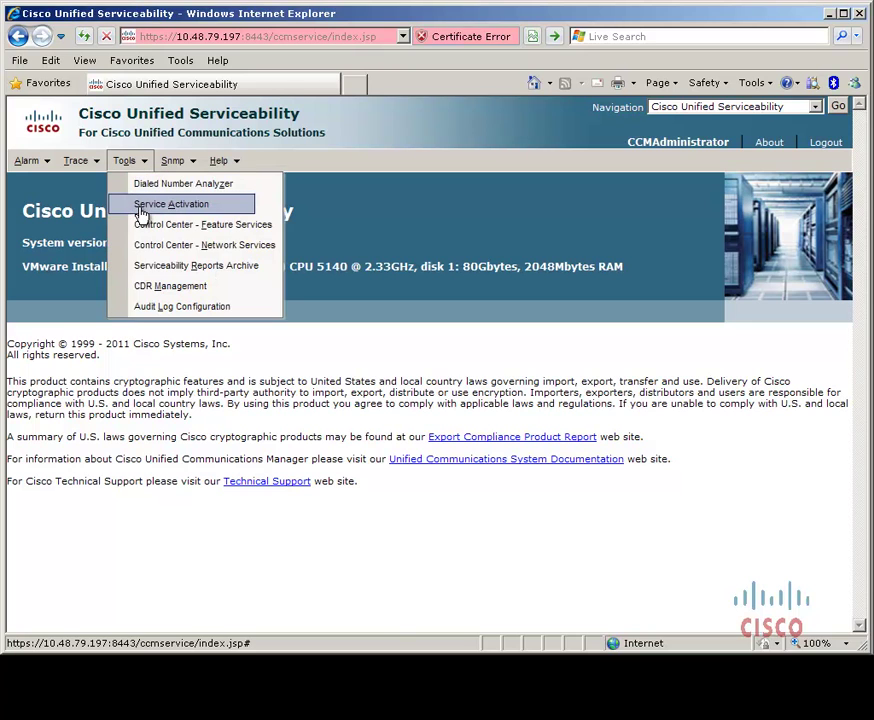
click(142, 210)
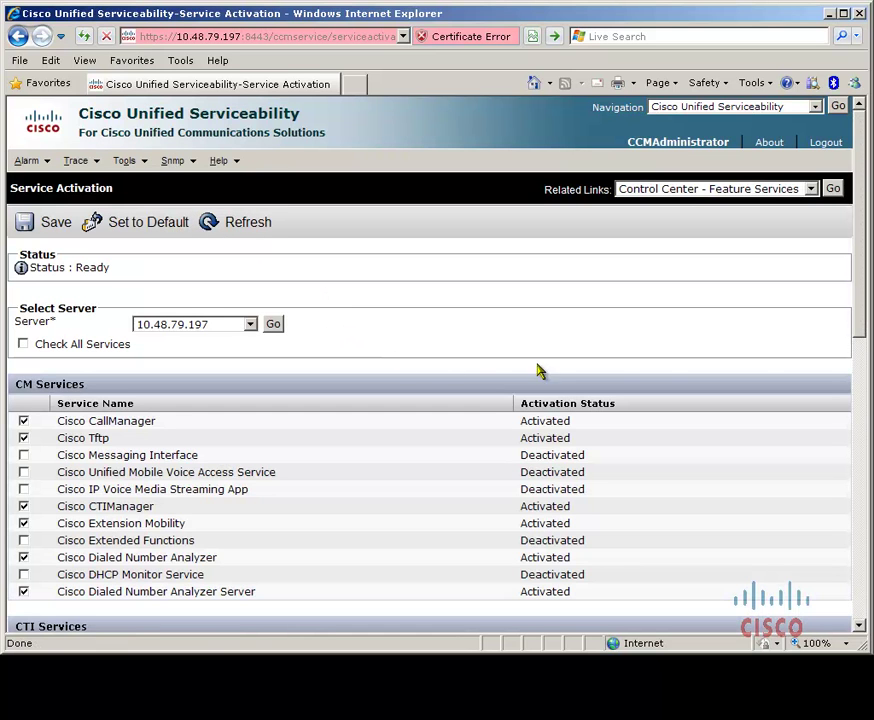
- Activate Cisco Bulk Provisioning Service, save, and acknowledge the wait message
drag(858, 312, 860, 443)
drag(226, 586, 57, 584)
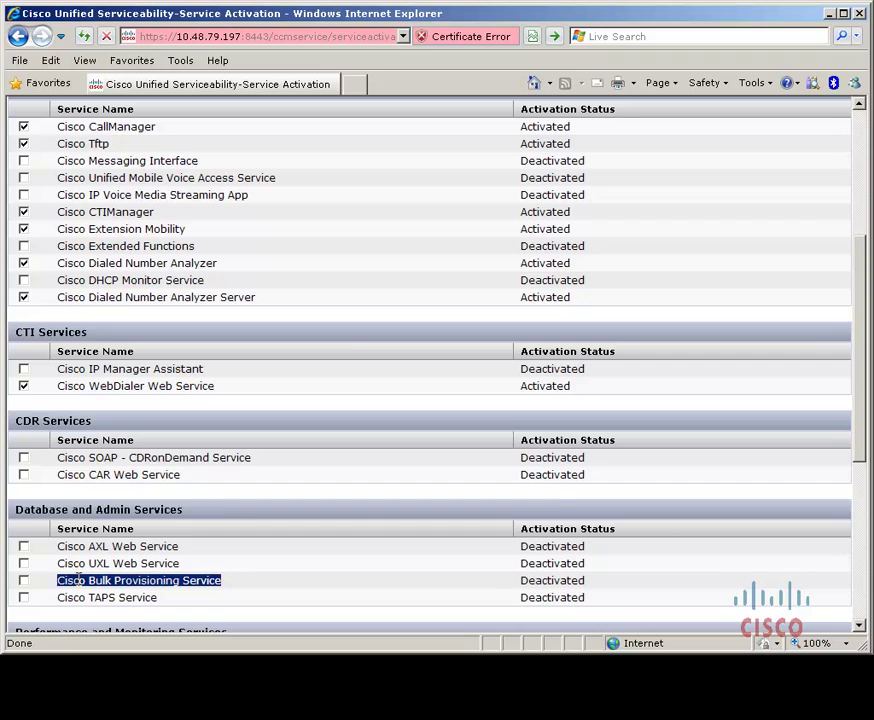
click(23, 581)
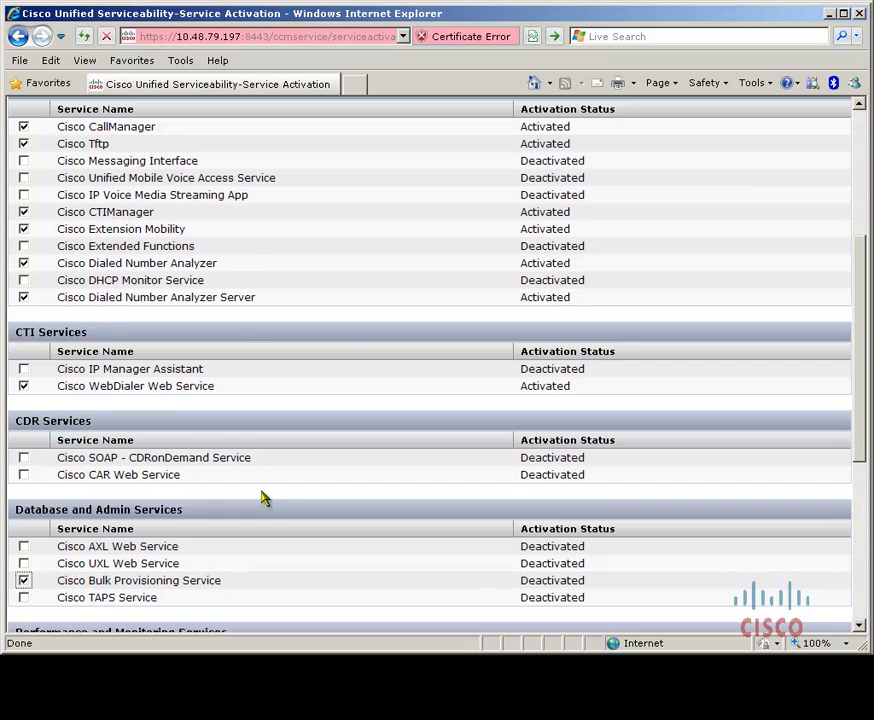
scroll(236, 338, up, 5)
click(57, 226)
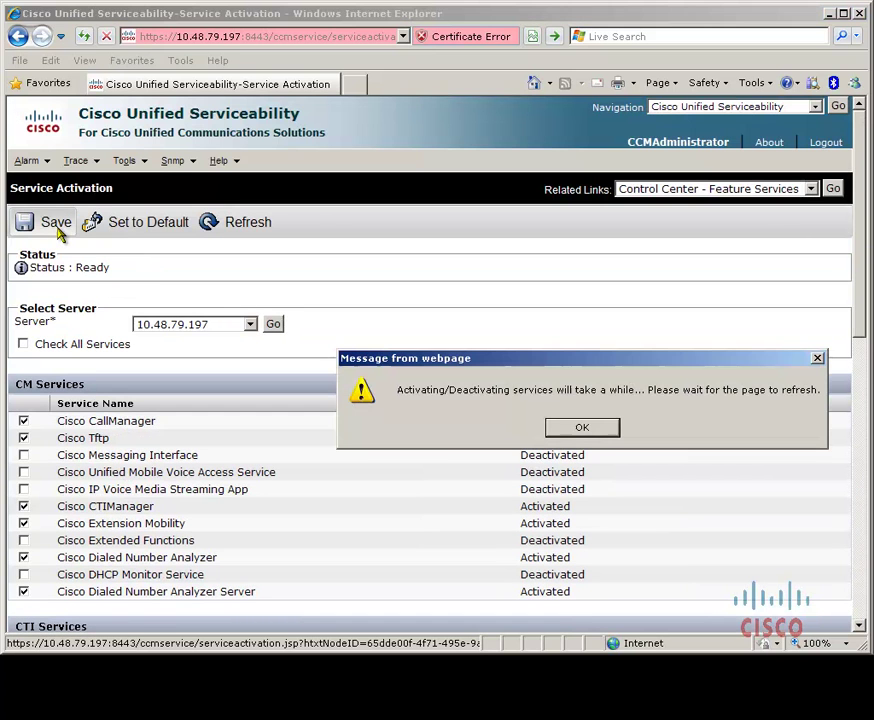
click(584, 427)
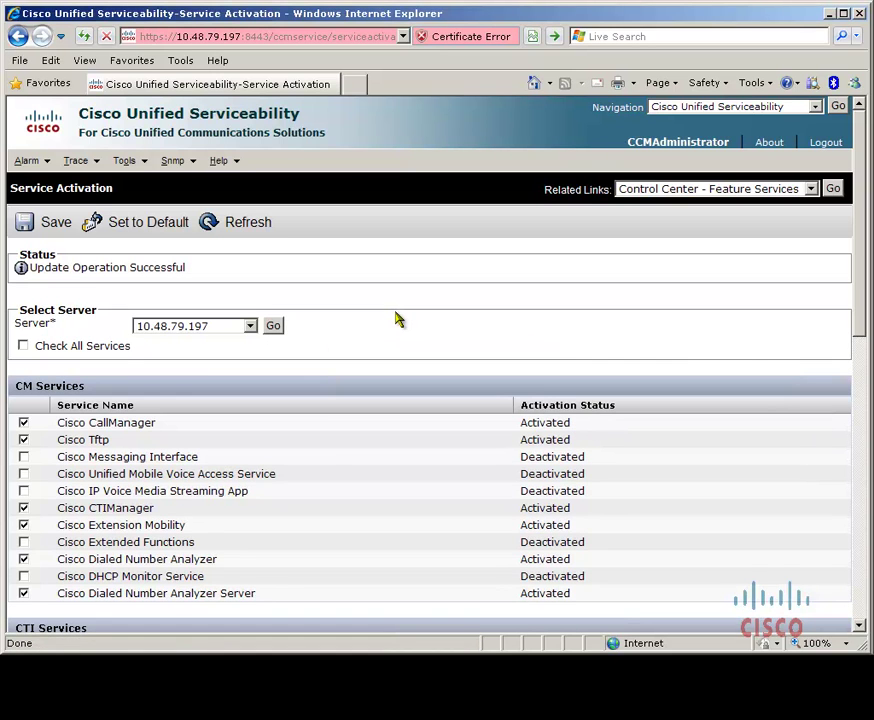
- Check the Bulk Provisioning Service status in Control Center - Feature Services
click(125, 161)
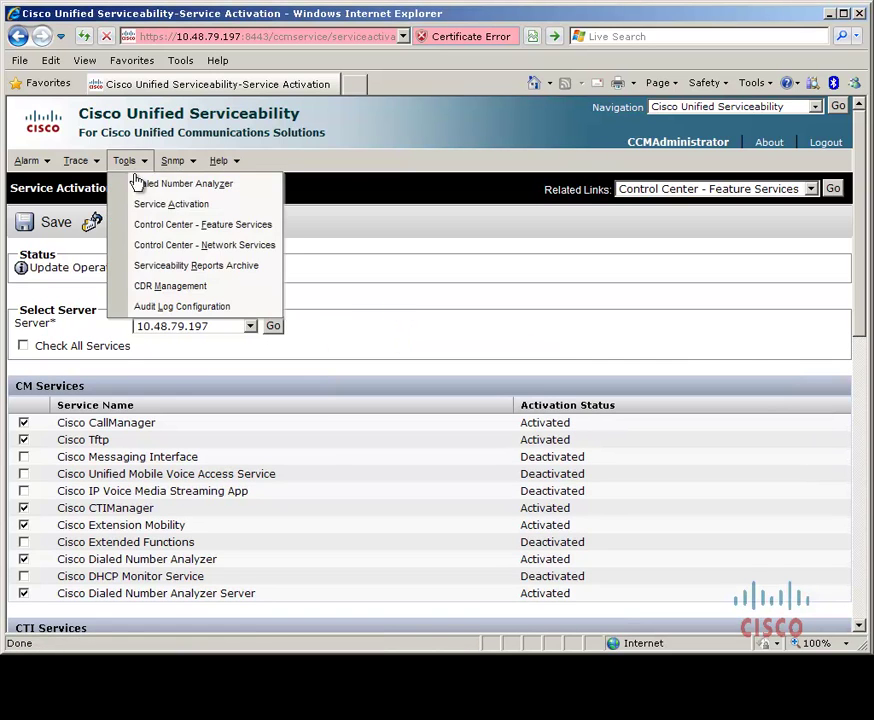
click(207, 231)
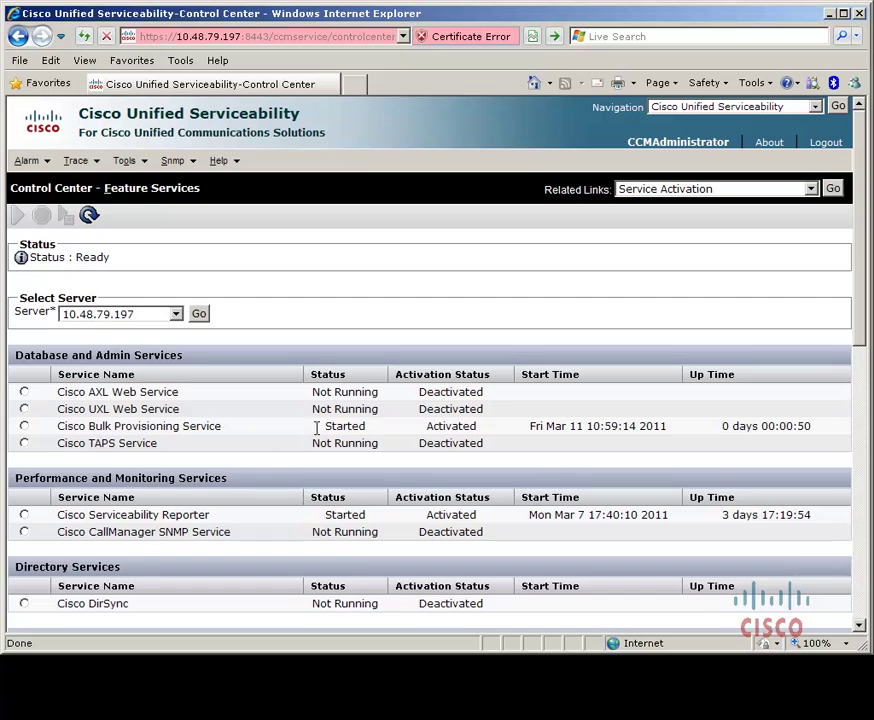
drag(57, 425, 481, 430)
click(482, 430)
- Return to Cisco Unified CM Administration and open Device Settings > Common Device Configuration
click(790, 106)
click(771, 131)
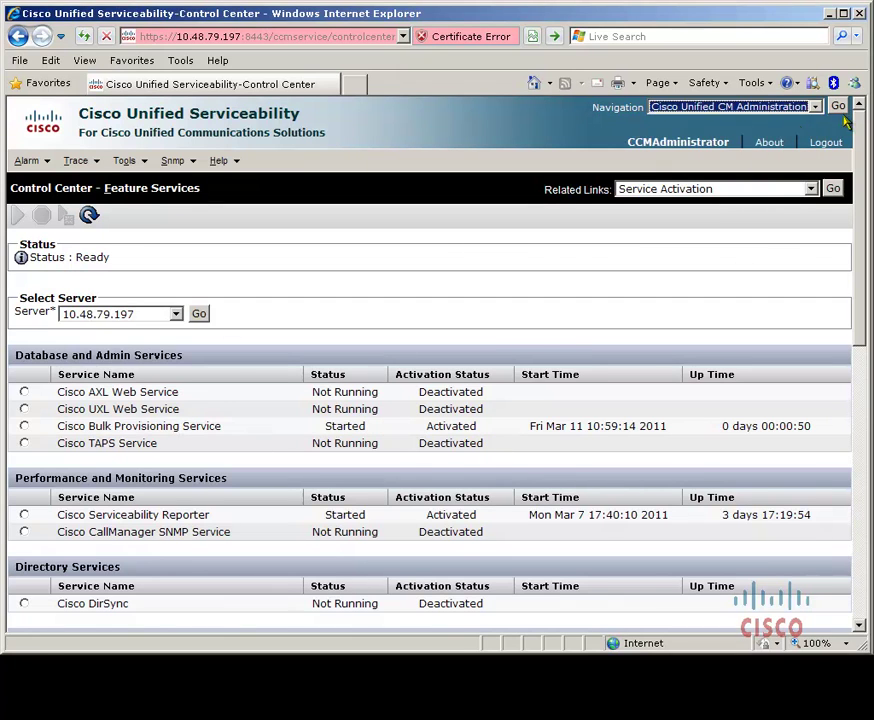
click(841, 107)
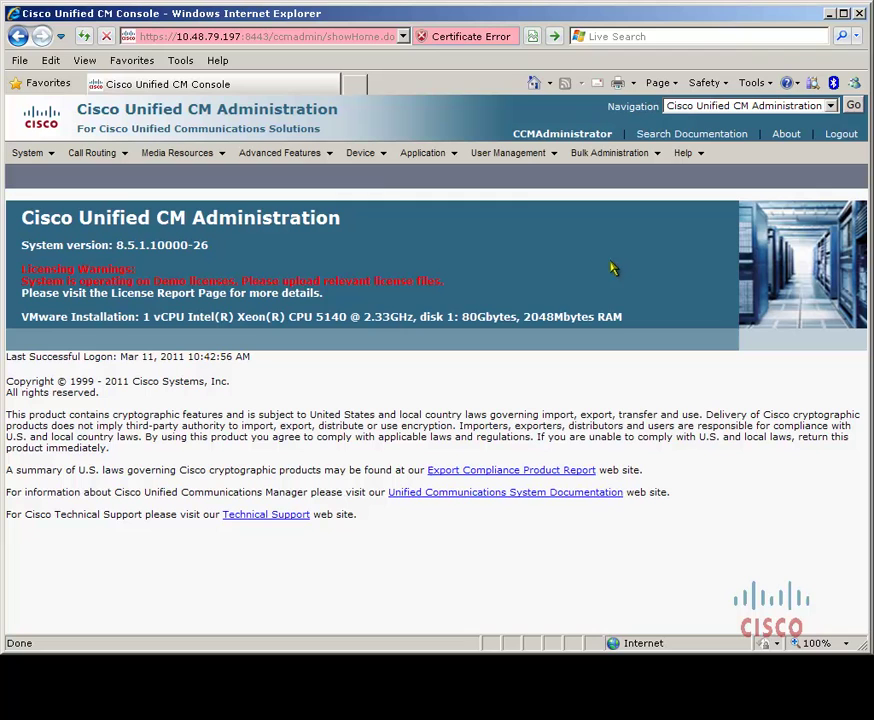
mouse_move(370, 158)
mouse_move(437, 305)
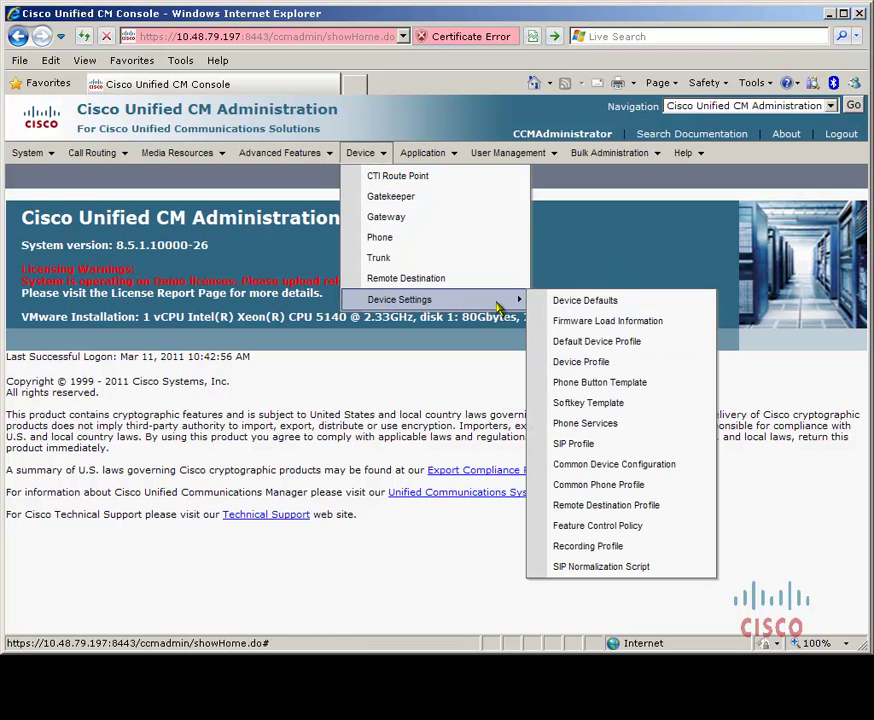
click(628, 466)
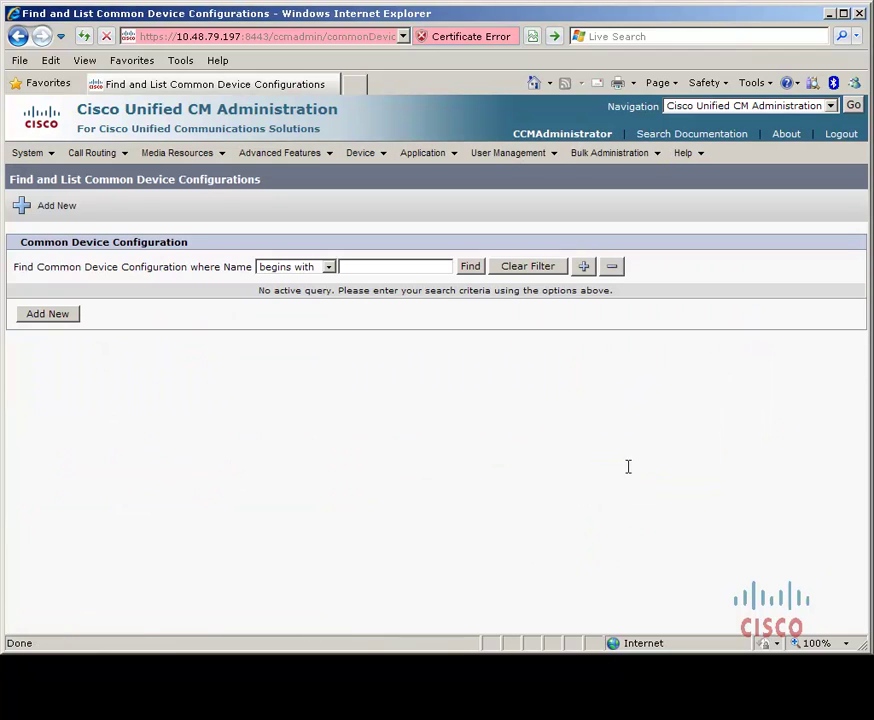
- Add 'Default Common Device Config' with Standard User softkeys and Default MLPP Indication, then save
click(474, 268)
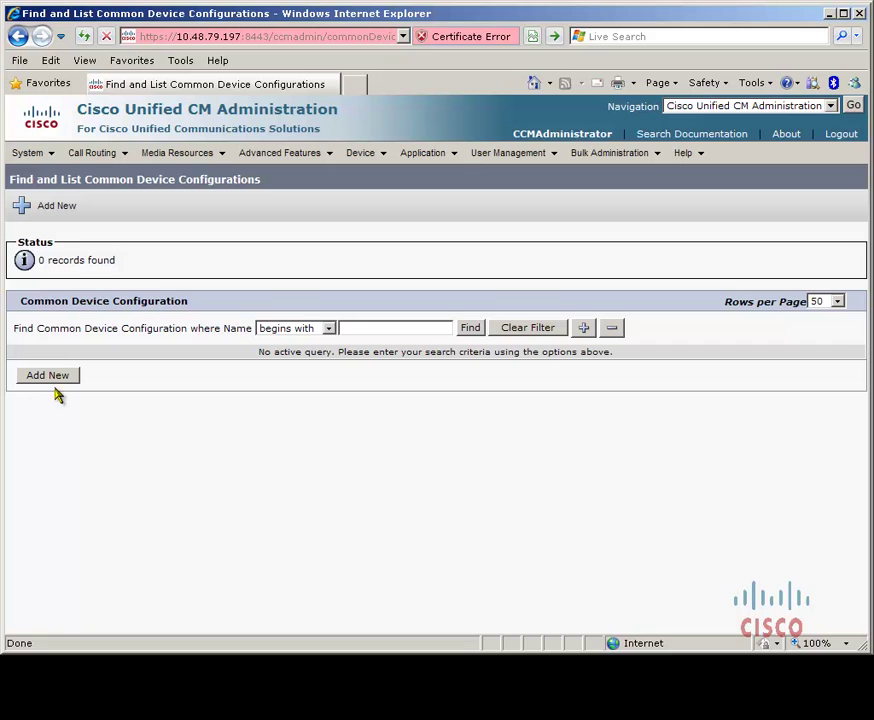
click(55, 376)
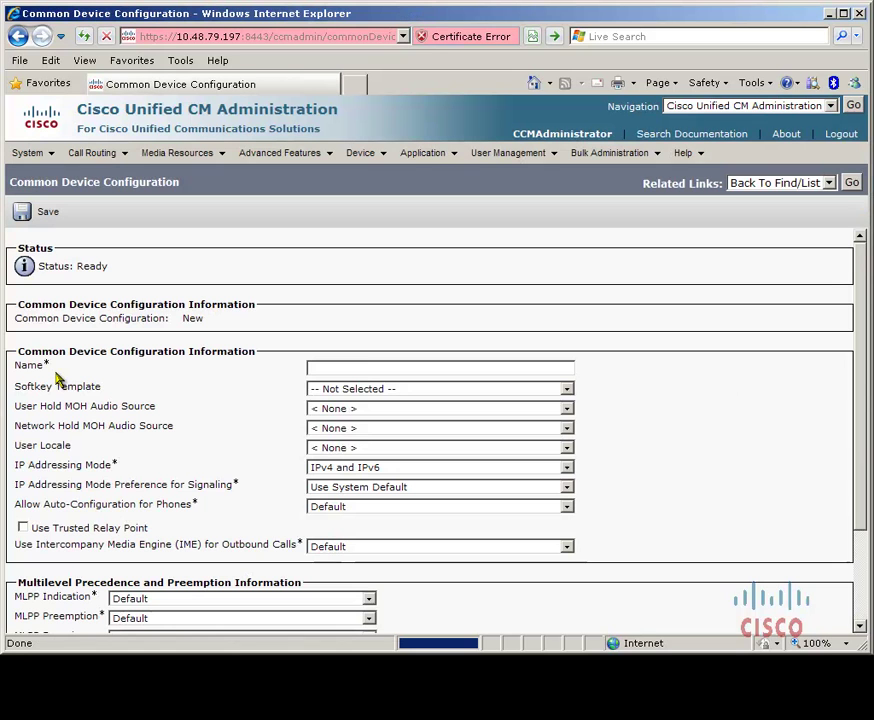
text(Default Common Device Config)
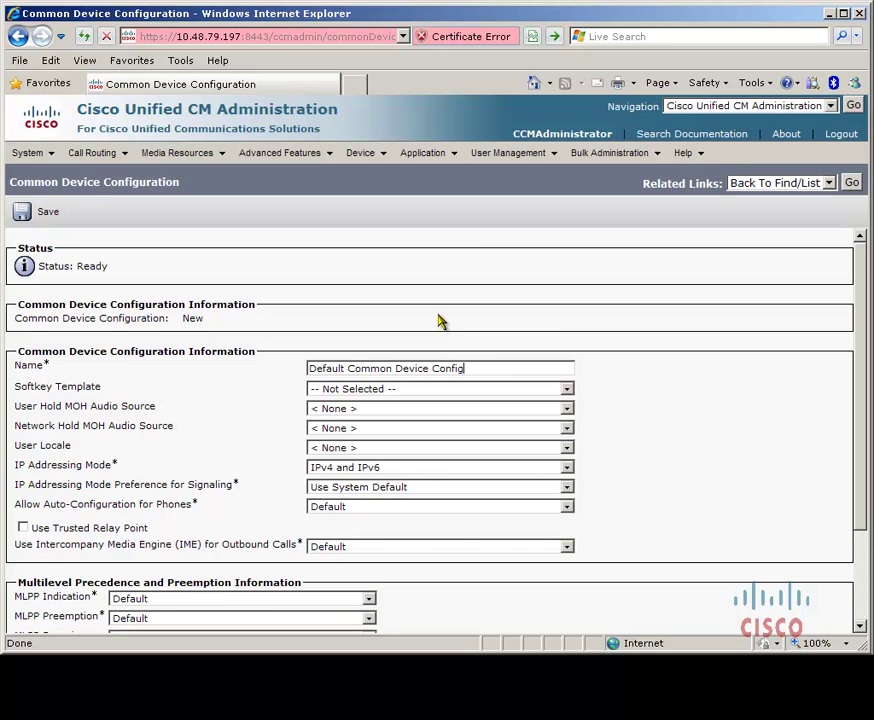
click(365, 388)
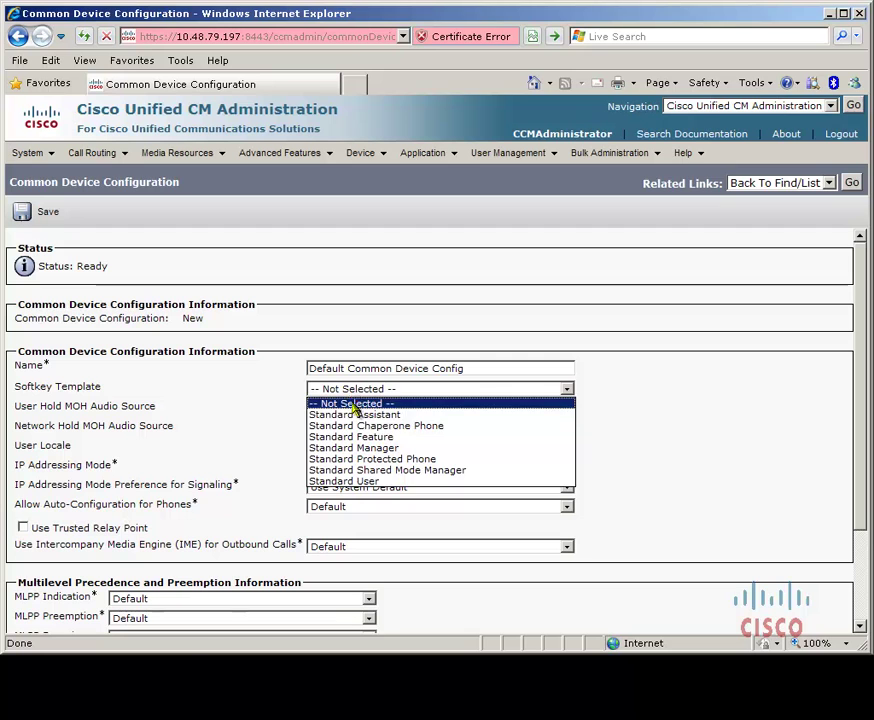
click(354, 482)
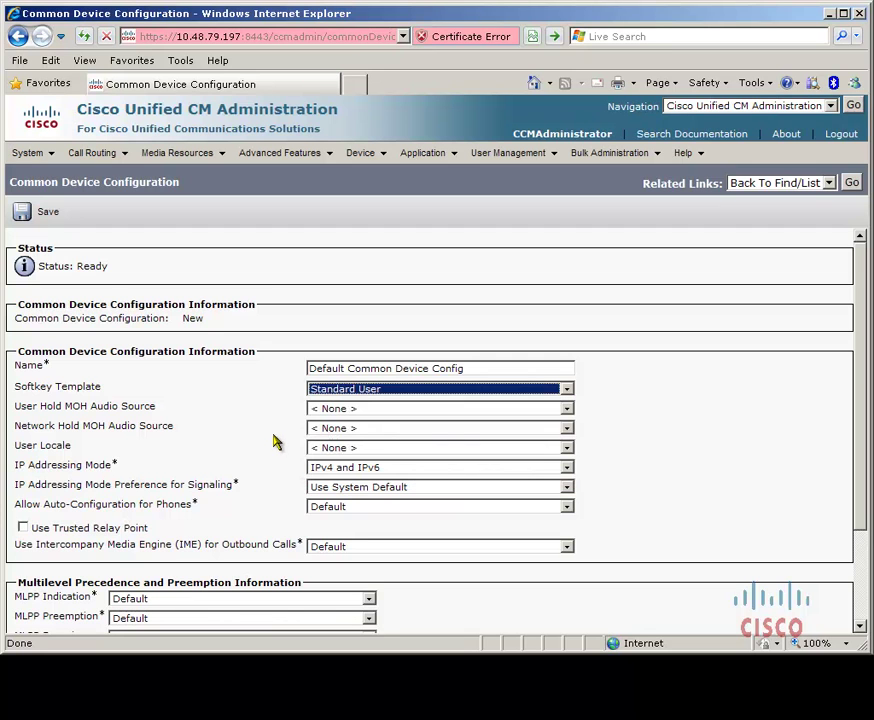
click(288, 447)
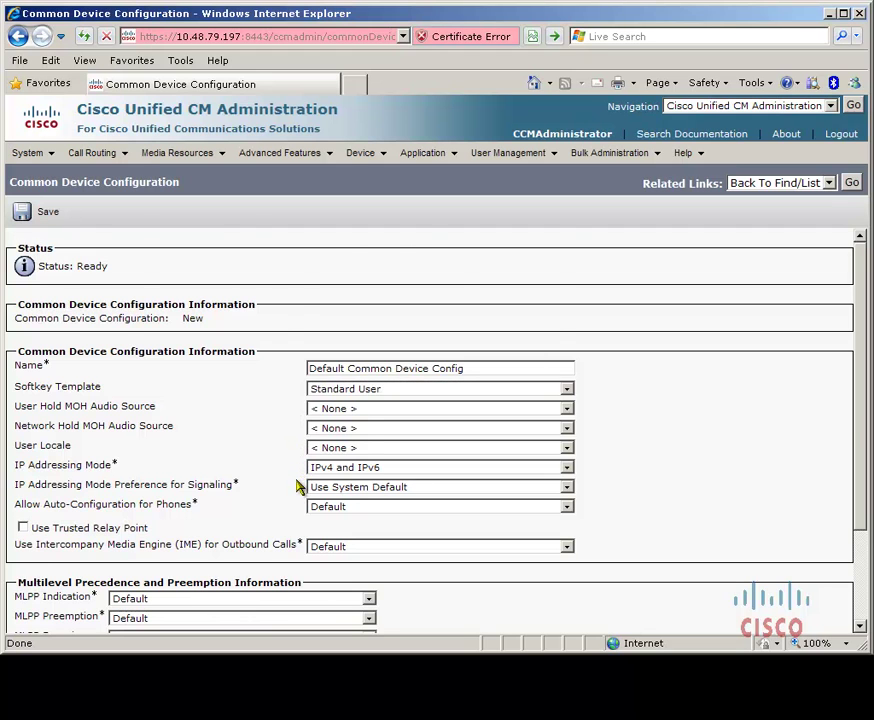
scroll(298, 486, down, 3)
click(298, 482)
click(298, 513)
click(533, 480)
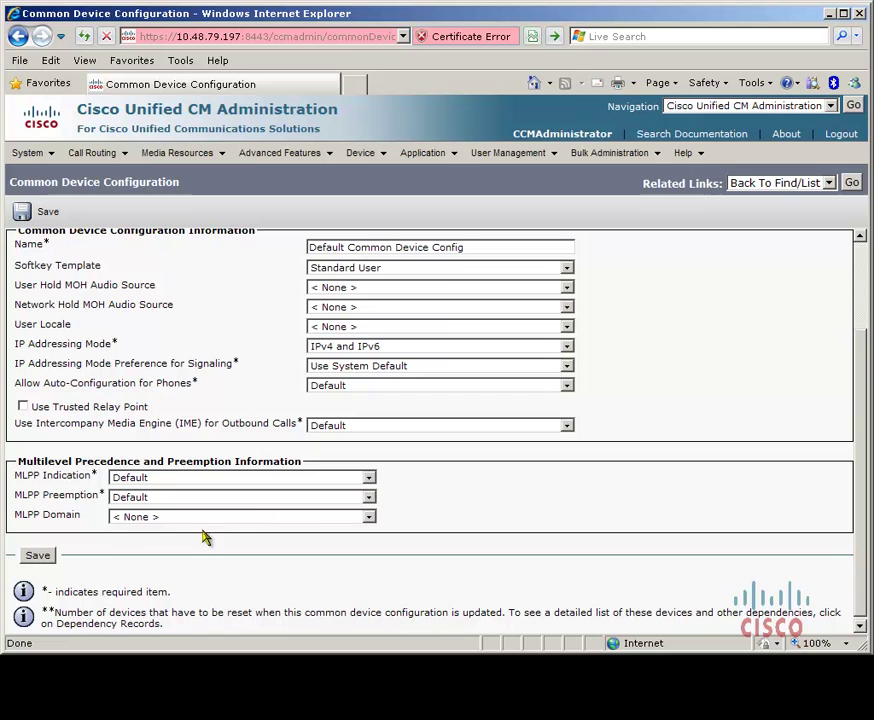
click(40, 556)
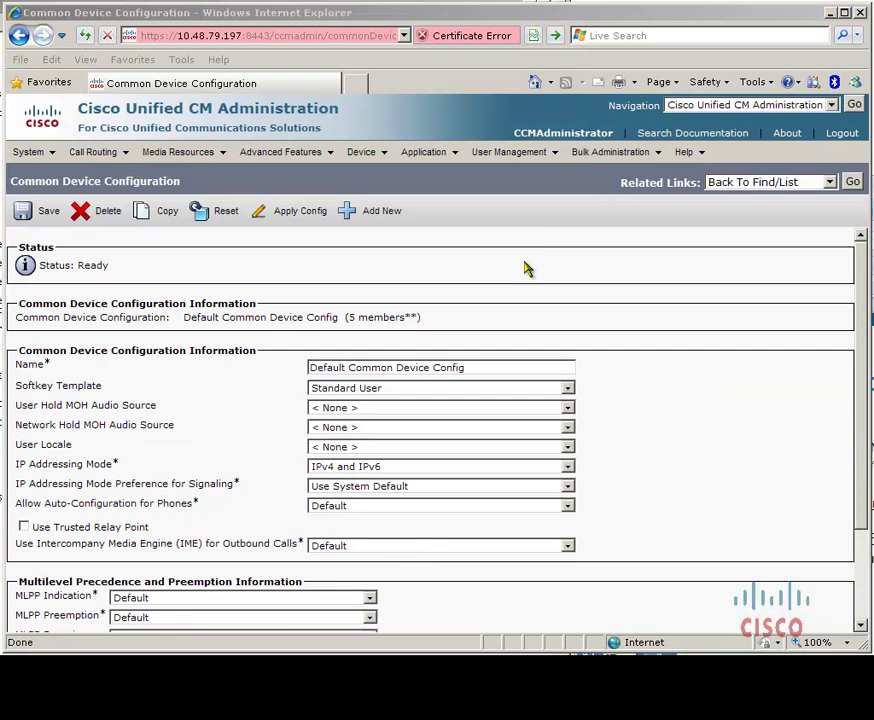
- Create EMCC_Device_Template with Default device pool, Standard SIP Profile and Default Common Device Config
mouse_move(600, 152)
mouse_move(625, 463)
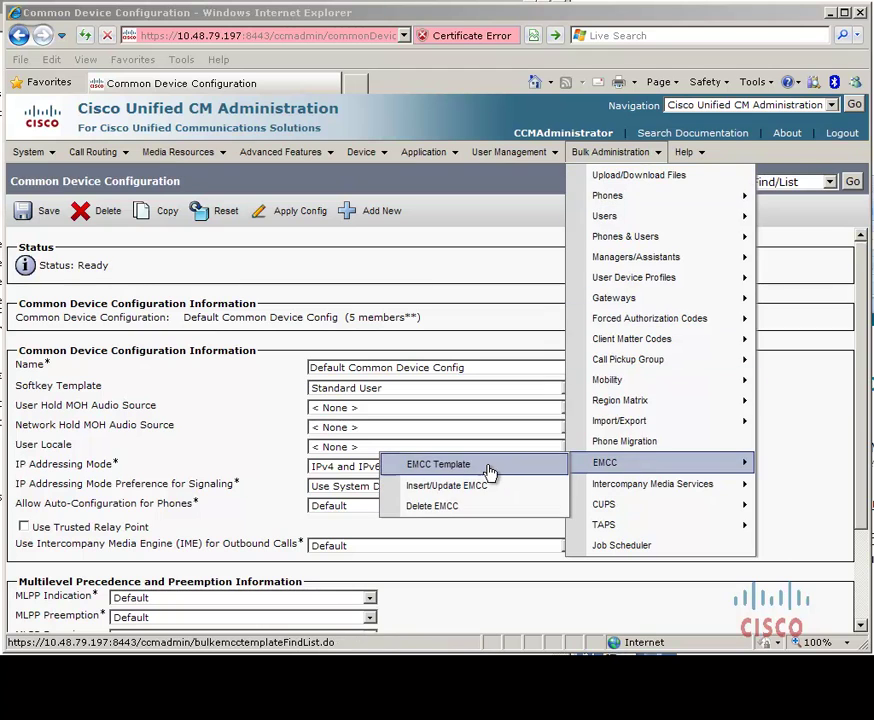
click(496, 466)
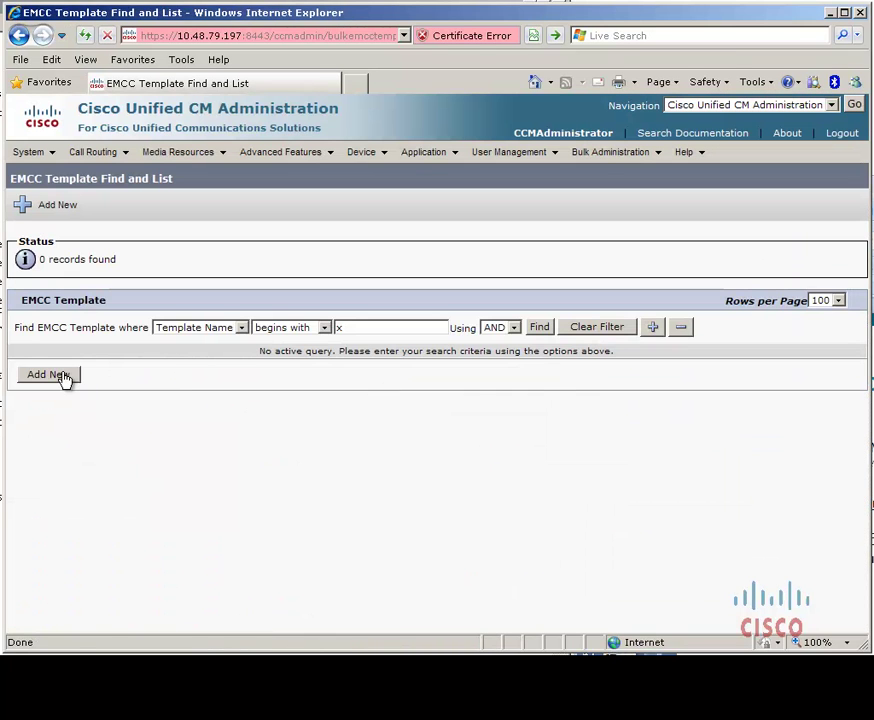
click(61, 375)
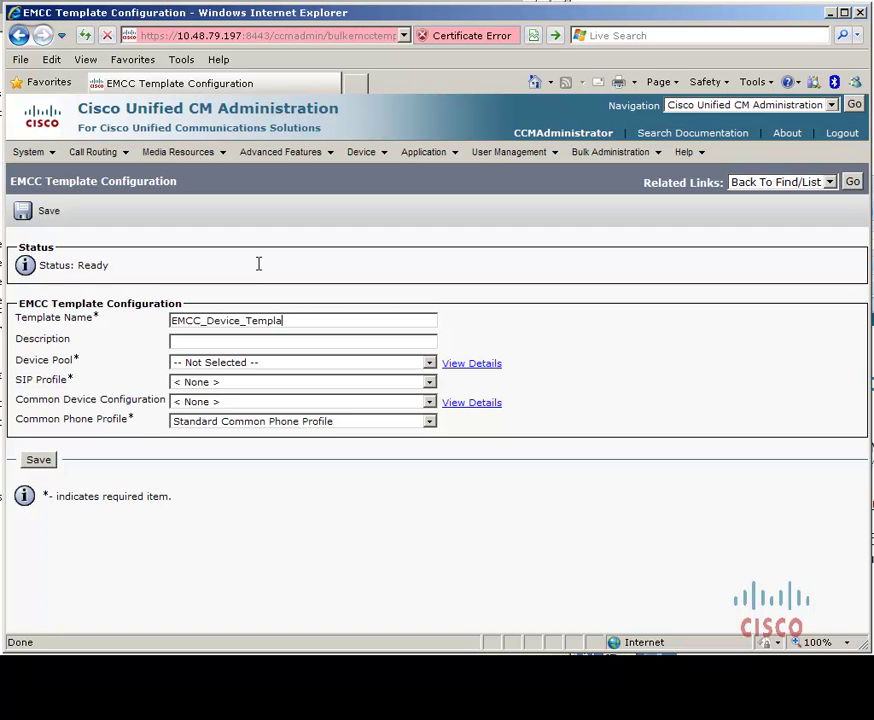
click(191, 363)
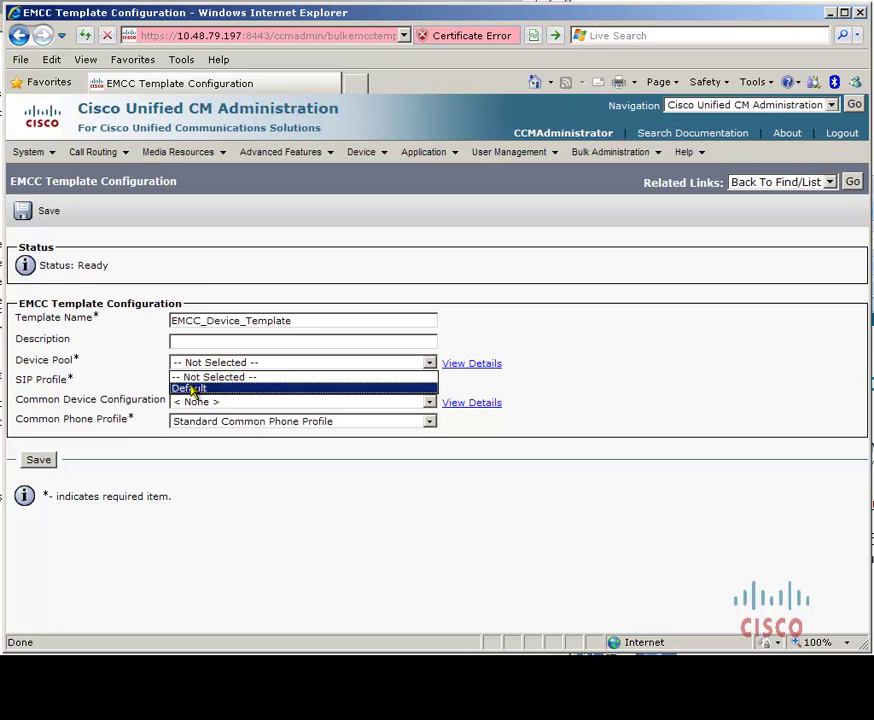
click(193, 389)
click(194, 382)
click(195, 409)
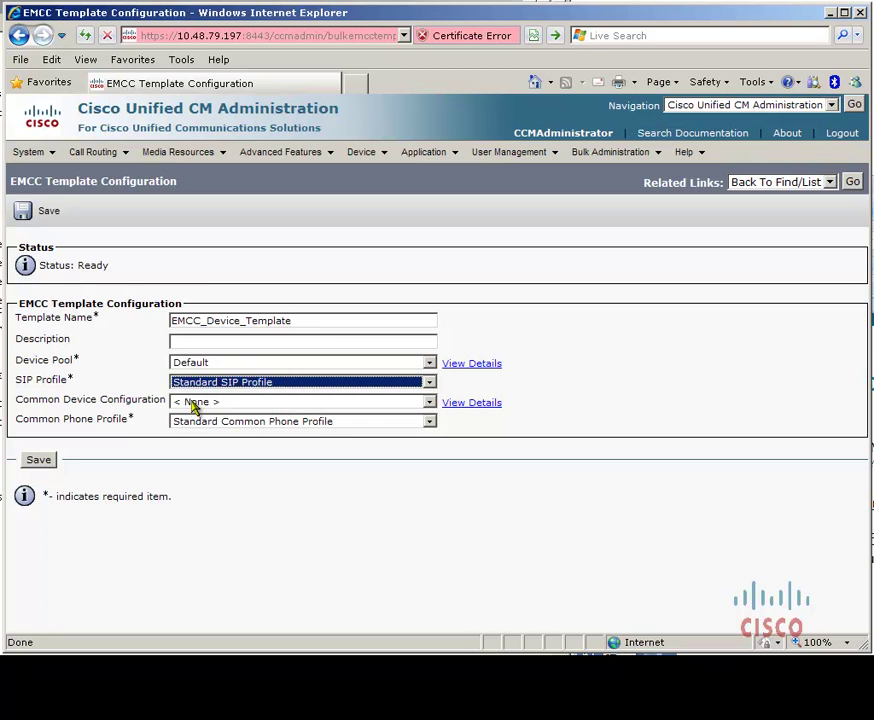
click(195, 401)
click(194, 428)
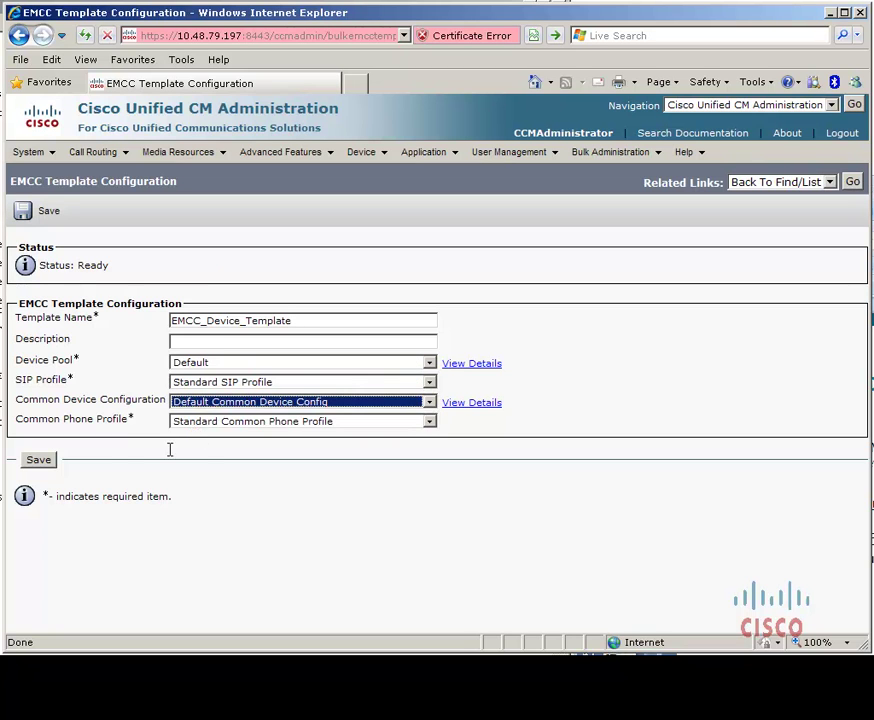
click(40, 461)
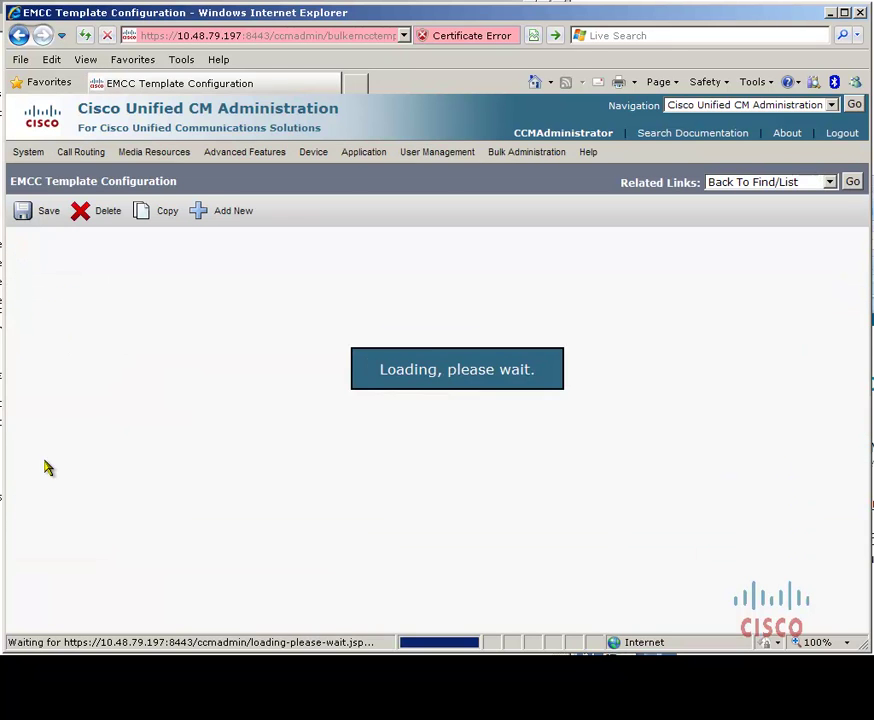
click(610, 152)
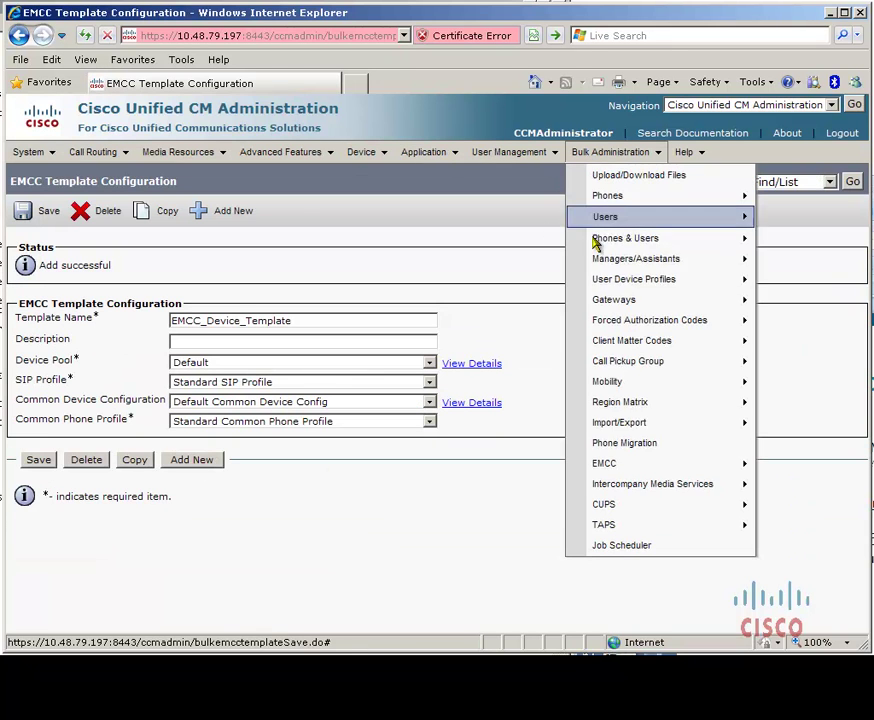
- Submit an Update EMCC Devices job using EMCC_Device_Template, set to run immediately
mouse_move(620, 463)
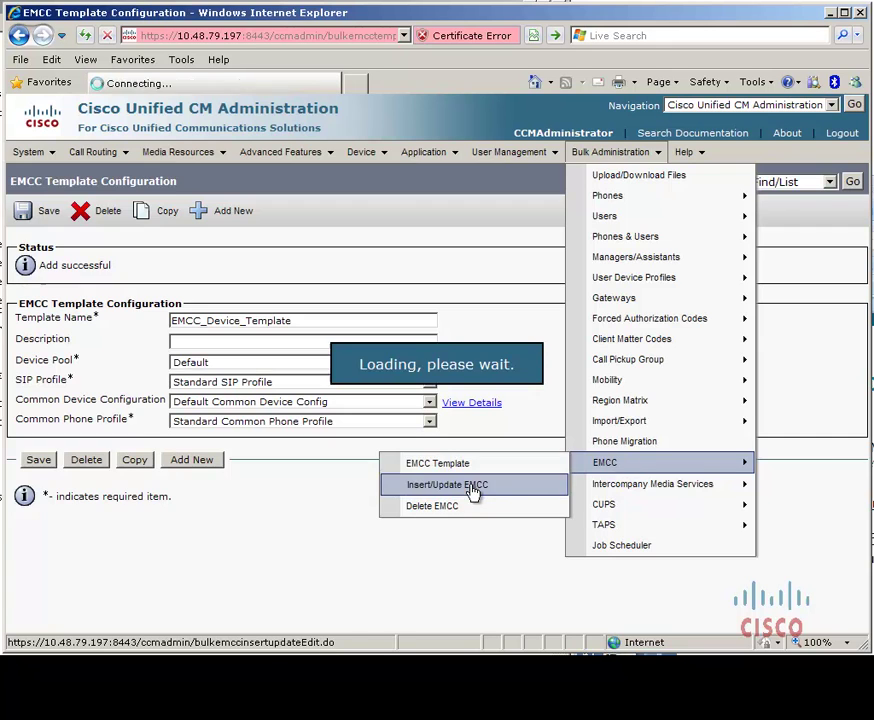
click(476, 487)
click(24, 409)
click(225, 431)
click(249, 468)
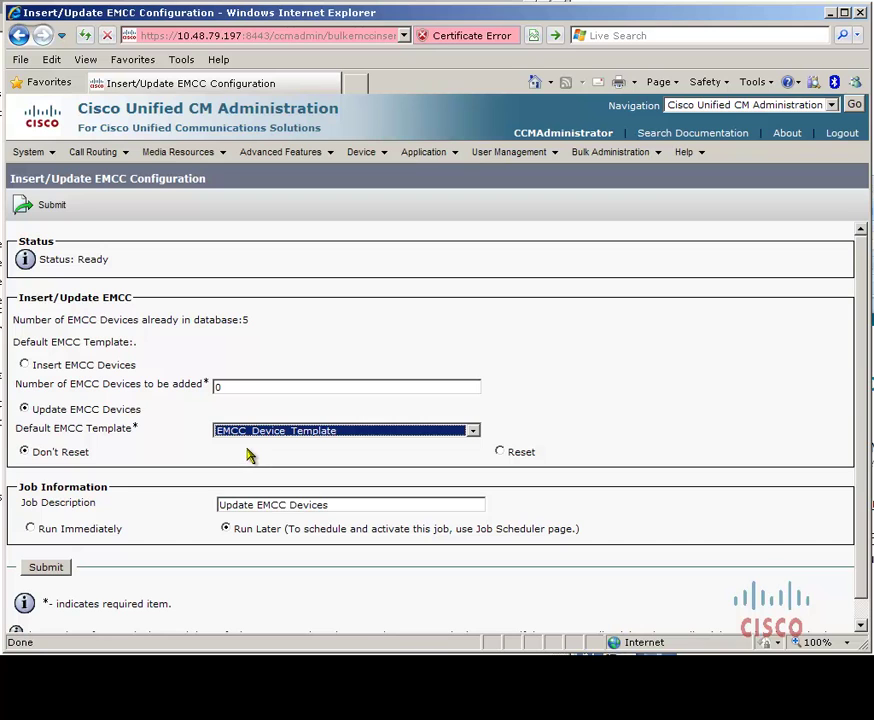
click(30, 528)
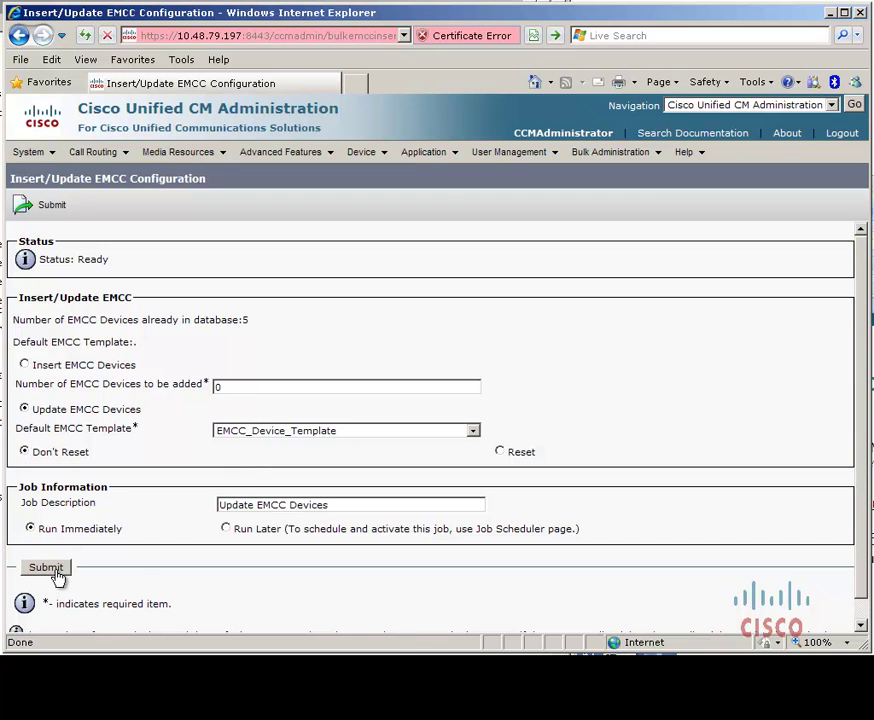
click(46, 568)
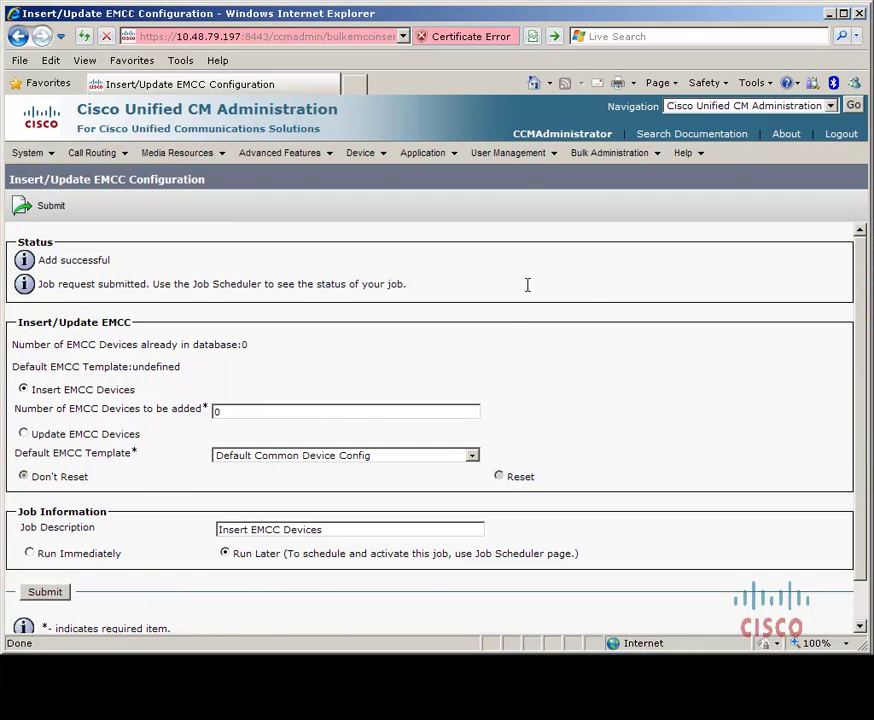
- List the bulk jobs in Job Scheduler and confirm the update job shows Completed
mouse_move(615, 160)
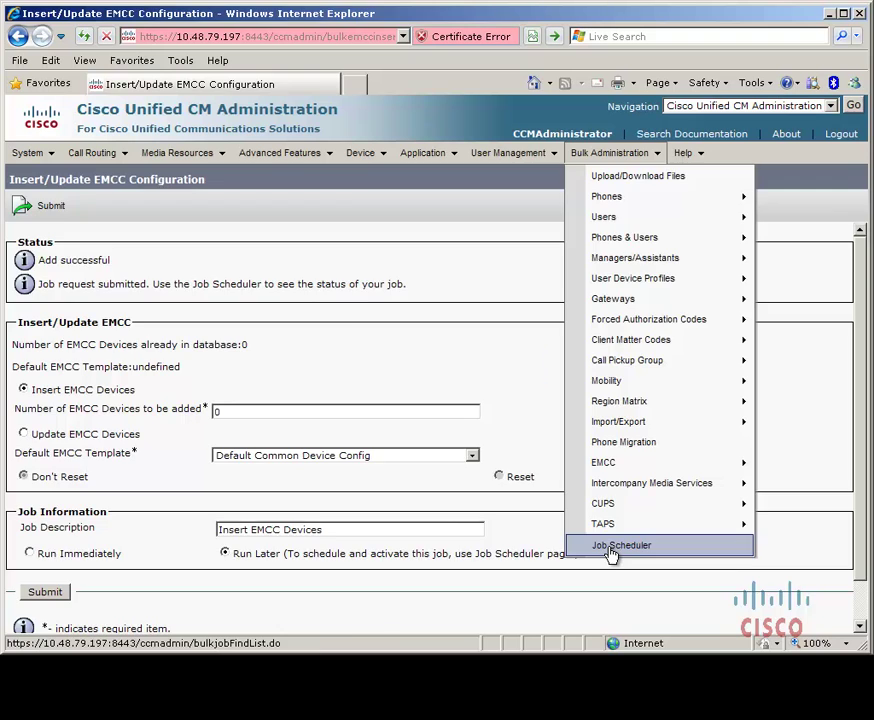
click(611, 553)
click(634, 297)
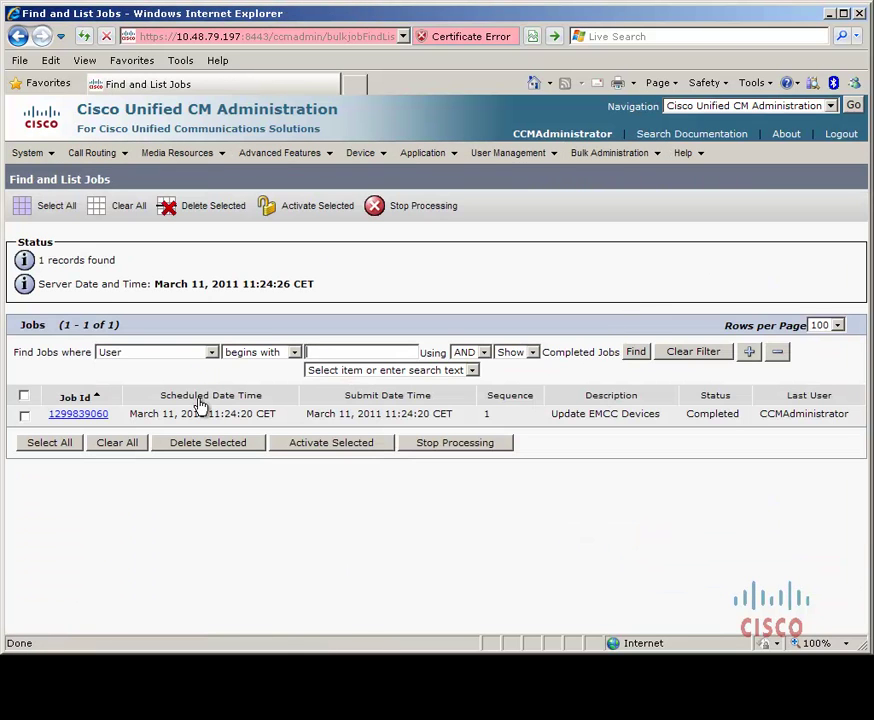
drag(733, 414, 663, 413)
click(607, 155)
- Submit an Insert EMCC Devices job adding 5 devices
mouse_move(640, 478)
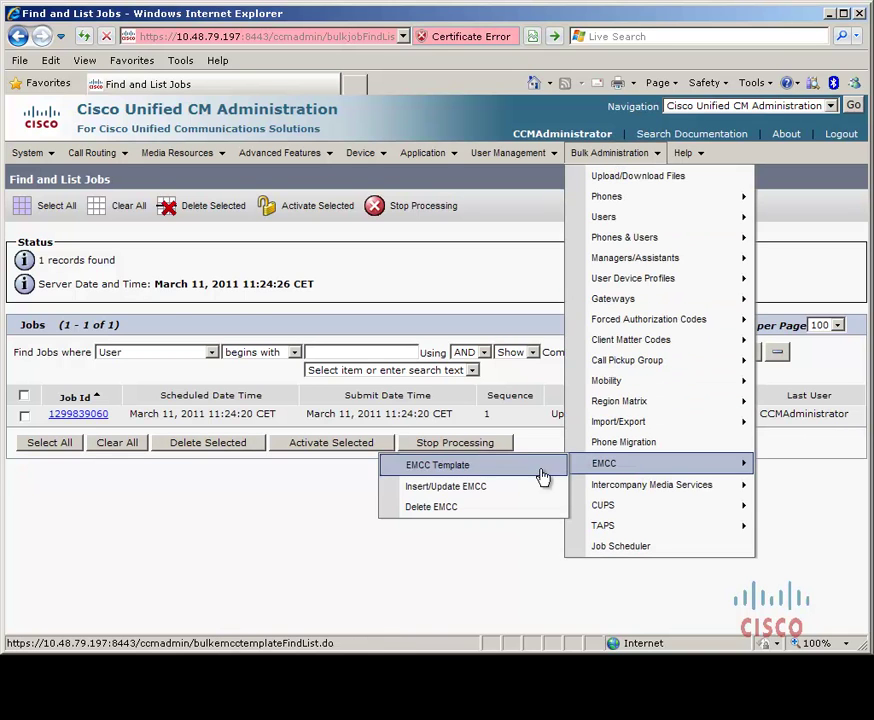
click(487, 488)
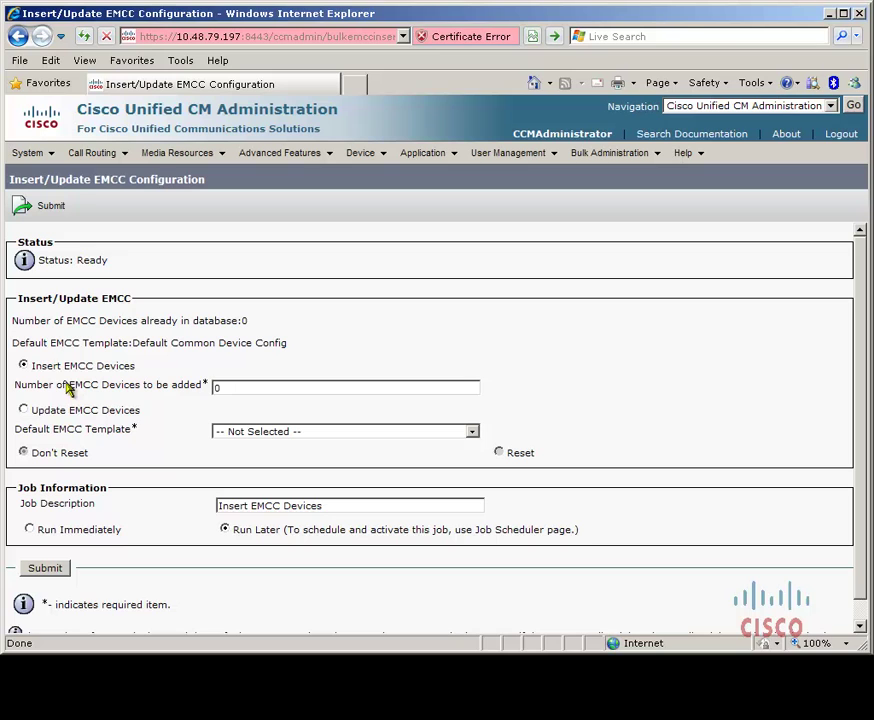
text(5)
click(62, 568)
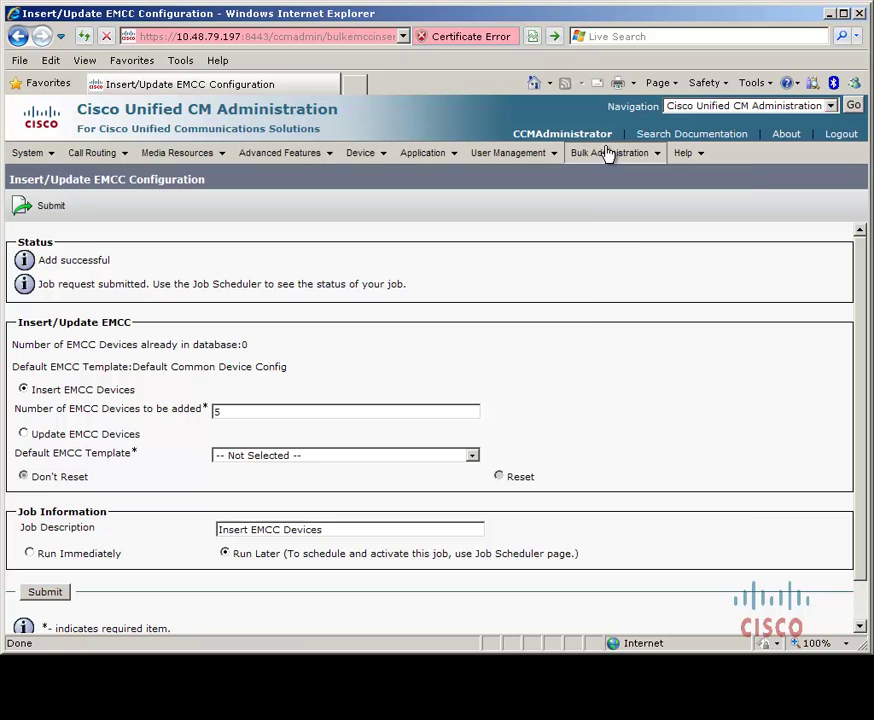
- Check in Job Scheduler that the insert job is listed as Completed
mouse_move(607, 152)
click(594, 545)
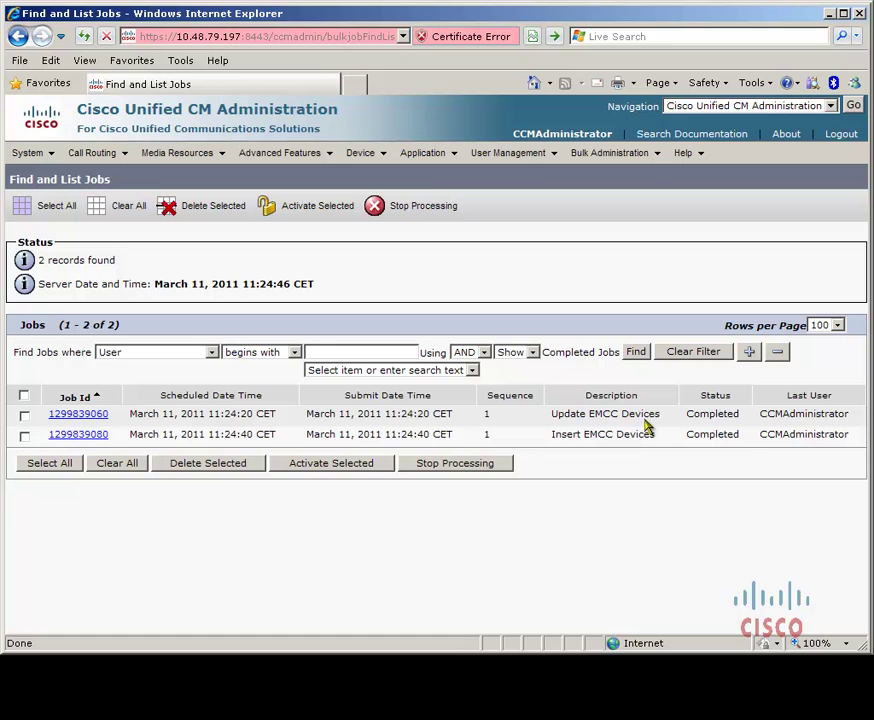
double_click(712, 434)
click(624, 478)
- Open System > Enterprise Parameters and check that the Cluster ID is grp2-cucm-sa-p
click(47, 164)
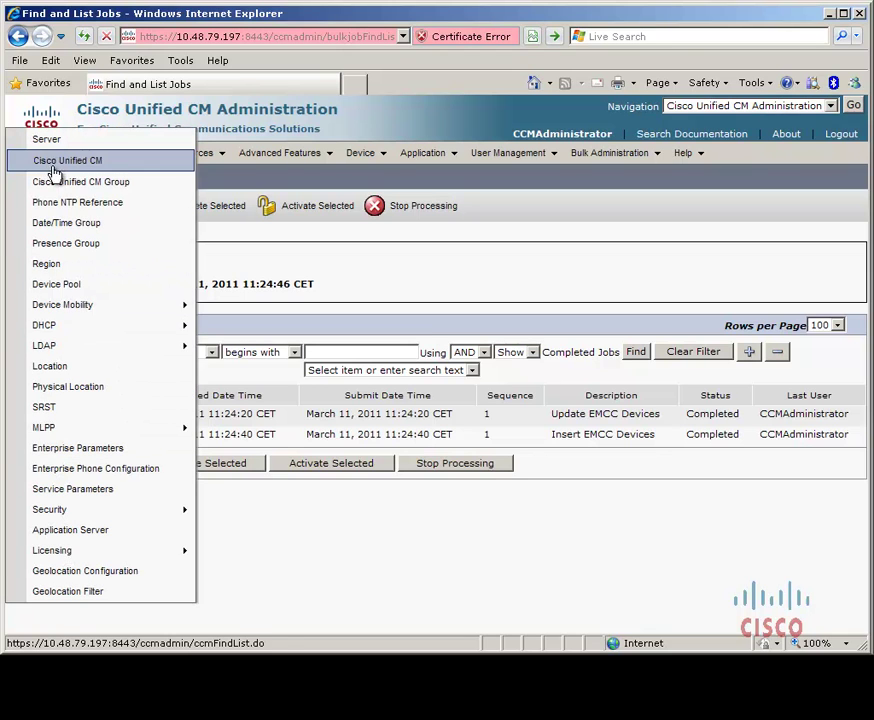
click(86, 455)
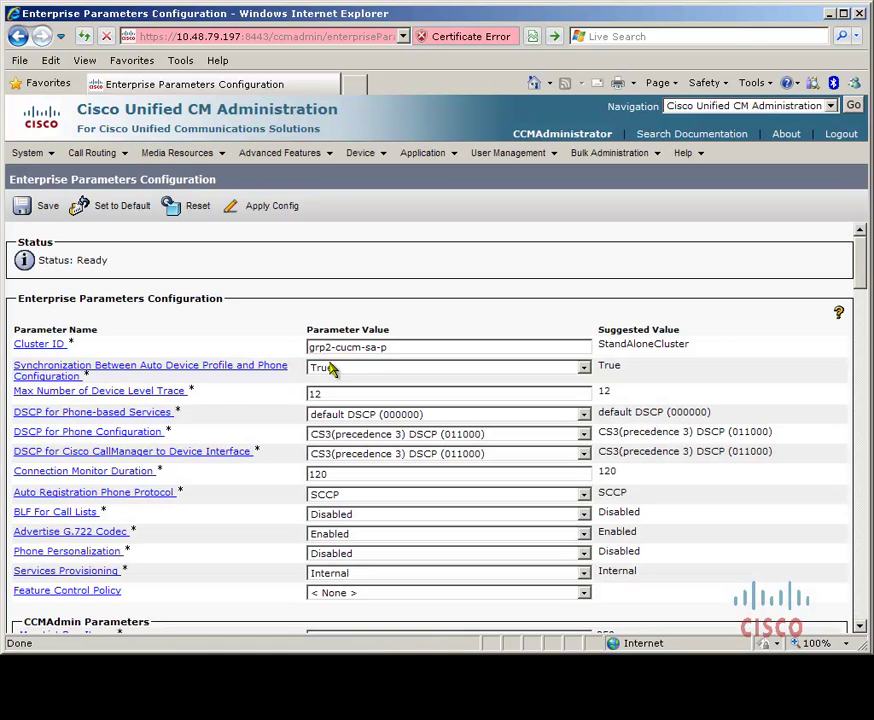
drag(399, 347, 283, 347)
click(413, 342)
- Create and save geolocation filter emcc_geofilter matching Country, State/Region/Province and City/Township
mouse_move(30, 153)
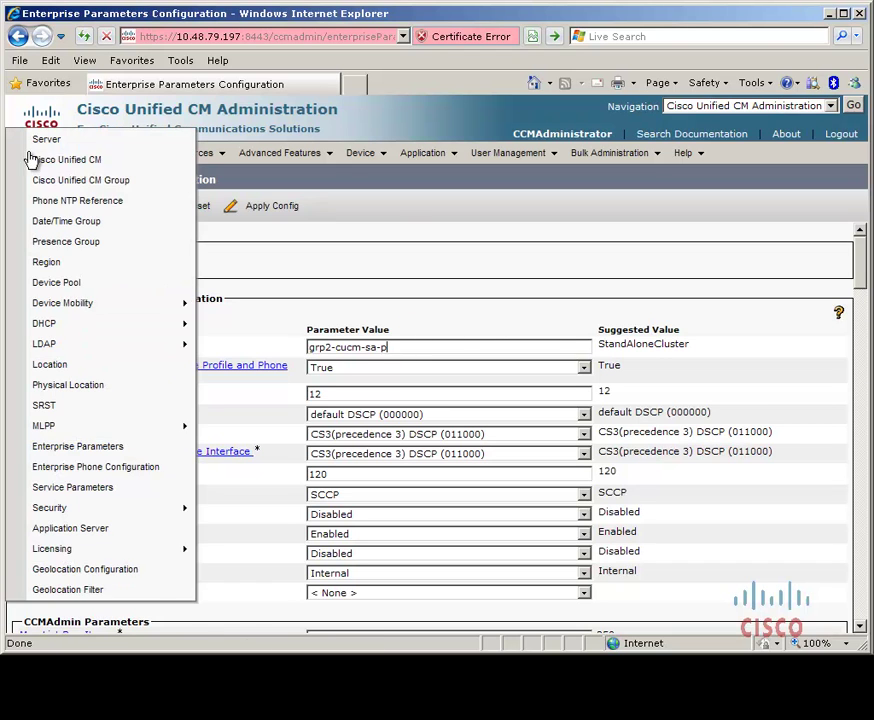
click(115, 591)
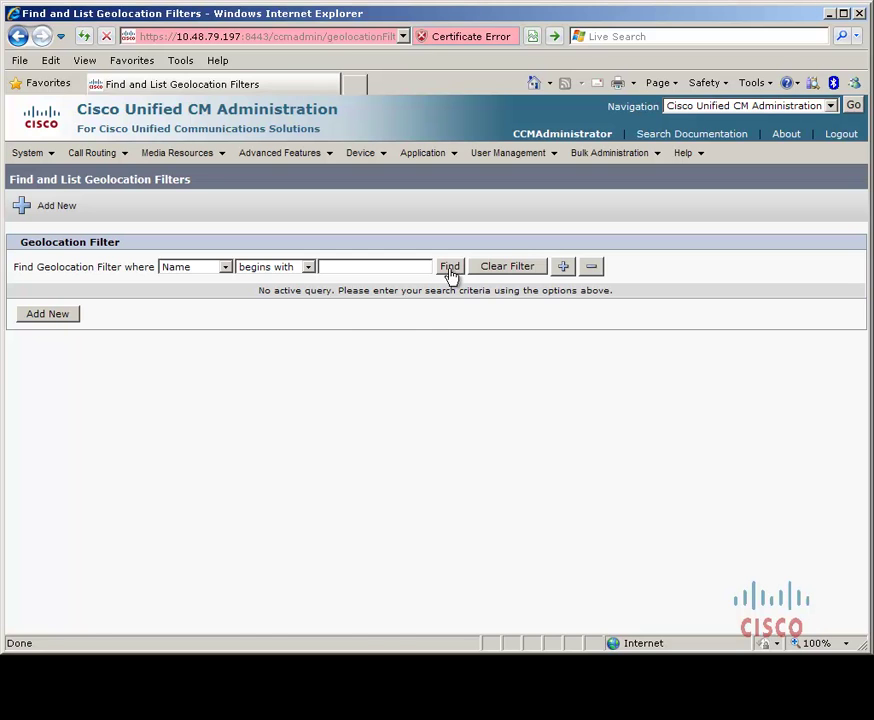
click(451, 268)
click(64, 376)
text(emcc_geofilter)
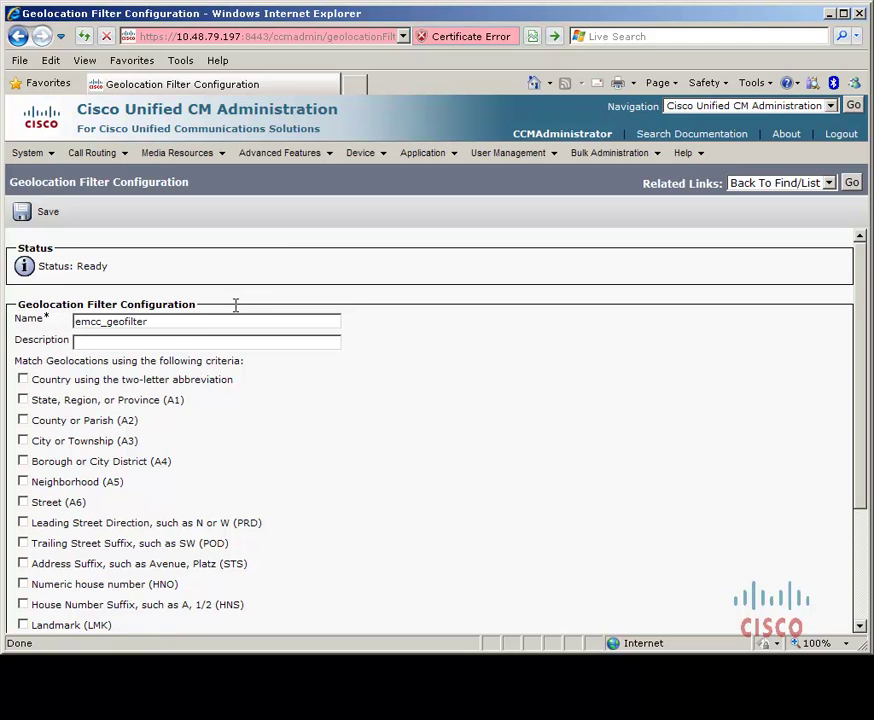
click(23, 380)
click(23, 399)
click(40, 218)
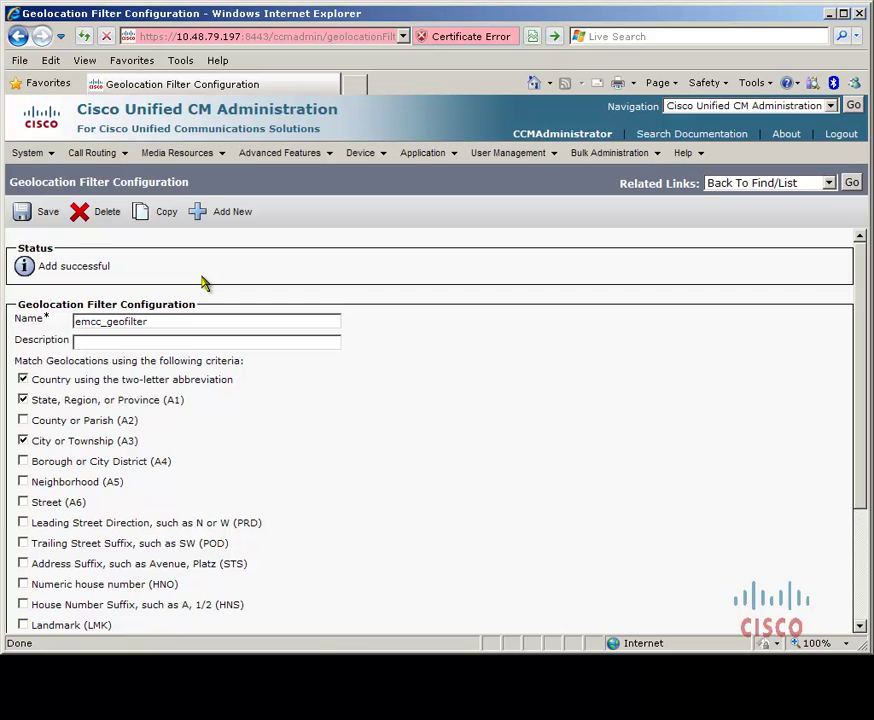
- In EMCC Feature Configuration, set the Default TFTP Server to 10.48.79.197
click(24, 154)
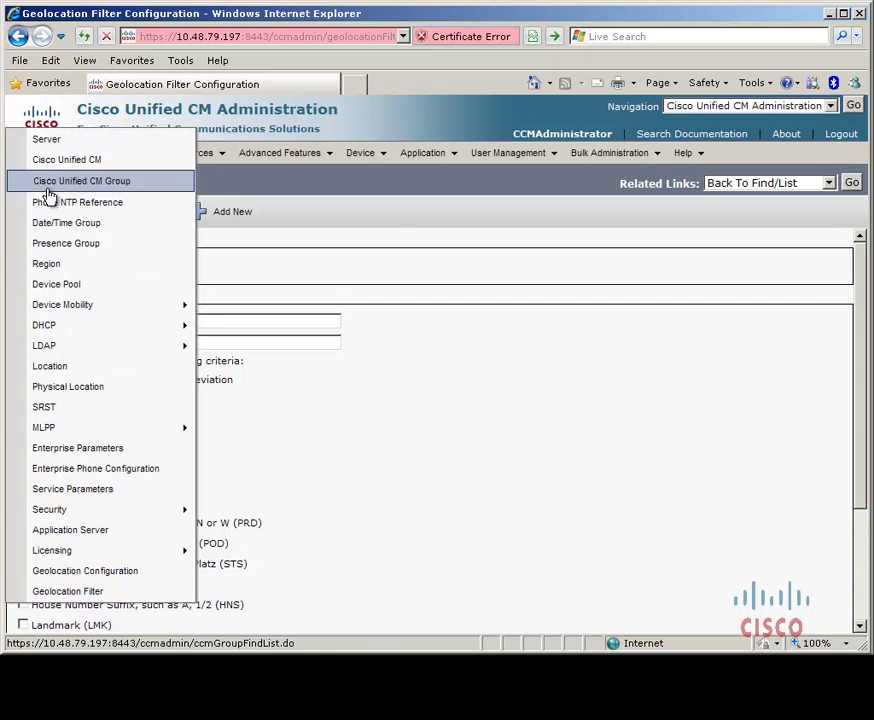
click(283, 158)
mouse_move(316, 219)
click(470, 220)
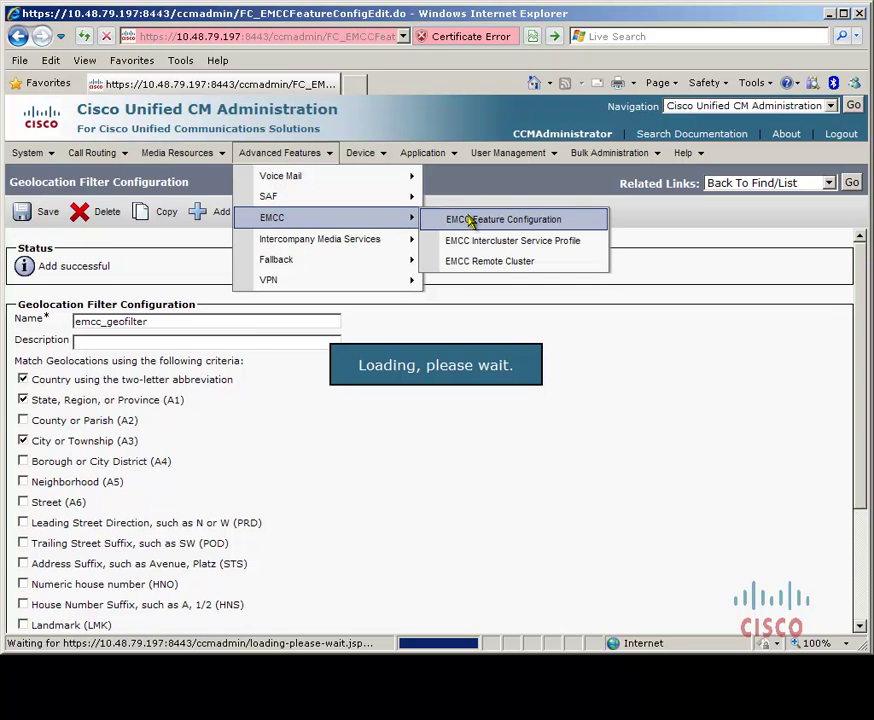
click(363, 347)
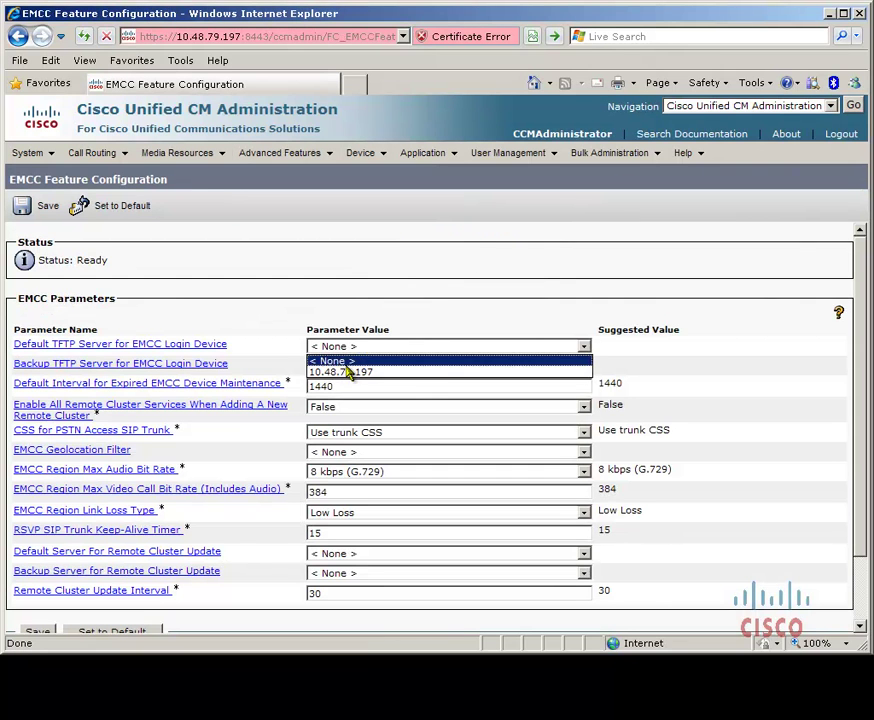
click(365, 371)
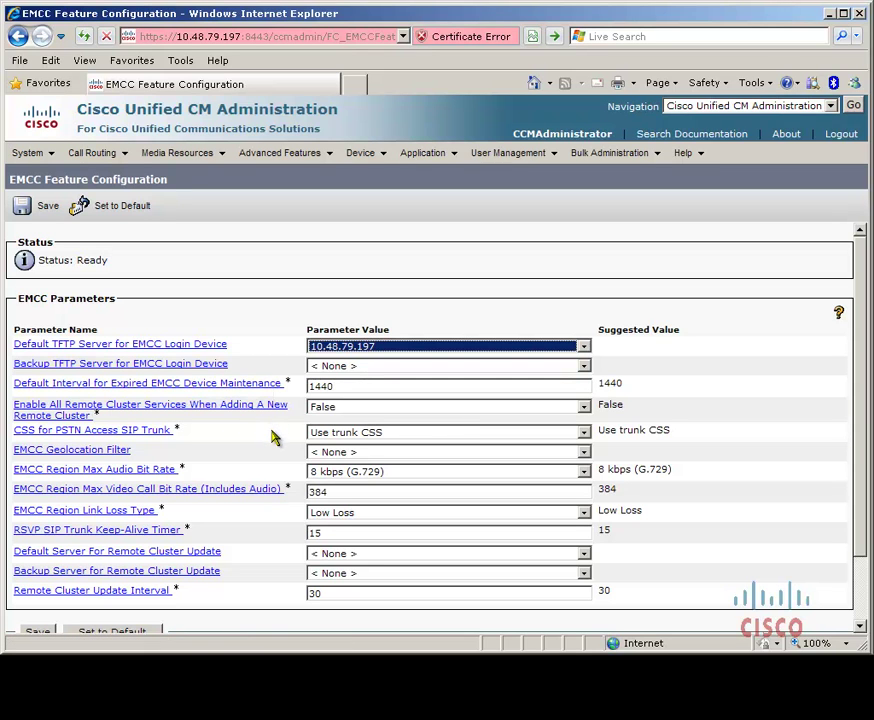
- Set the EMCC geolocation filter to emcc_geofilter and the remote cluster update server to 10.48.79.197
click(330, 451)
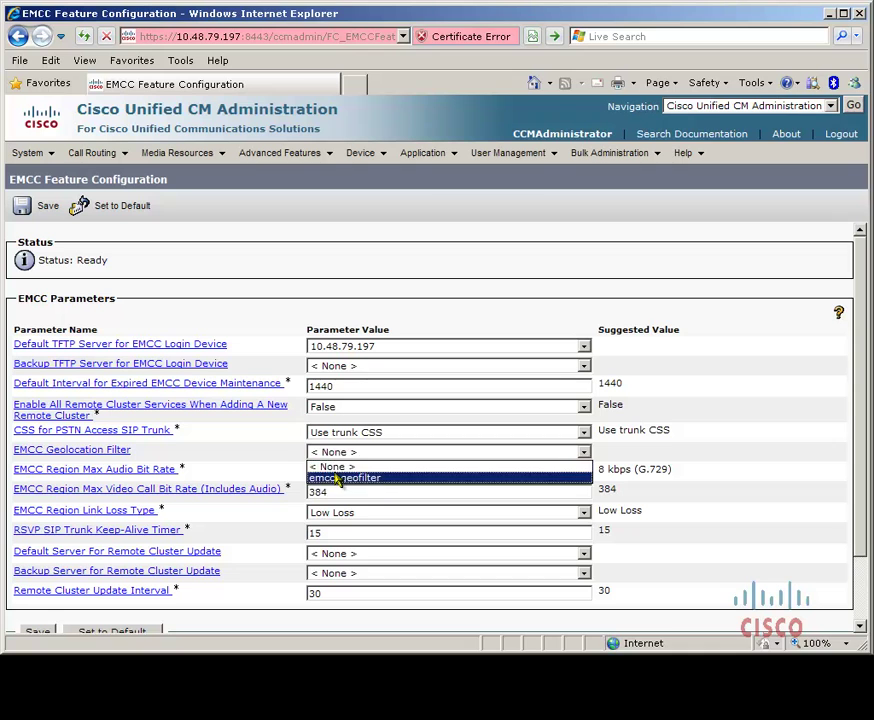
click(338, 476)
click(283, 467)
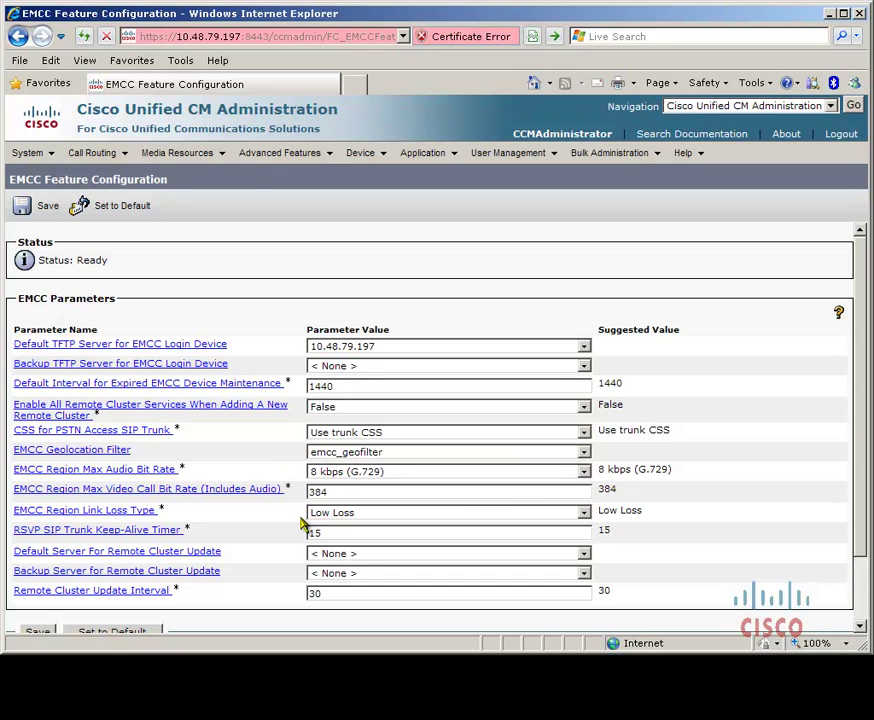
click(323, 555)
click(335, 580)
click(227, 608)
scroll(105, 585, down, 2)
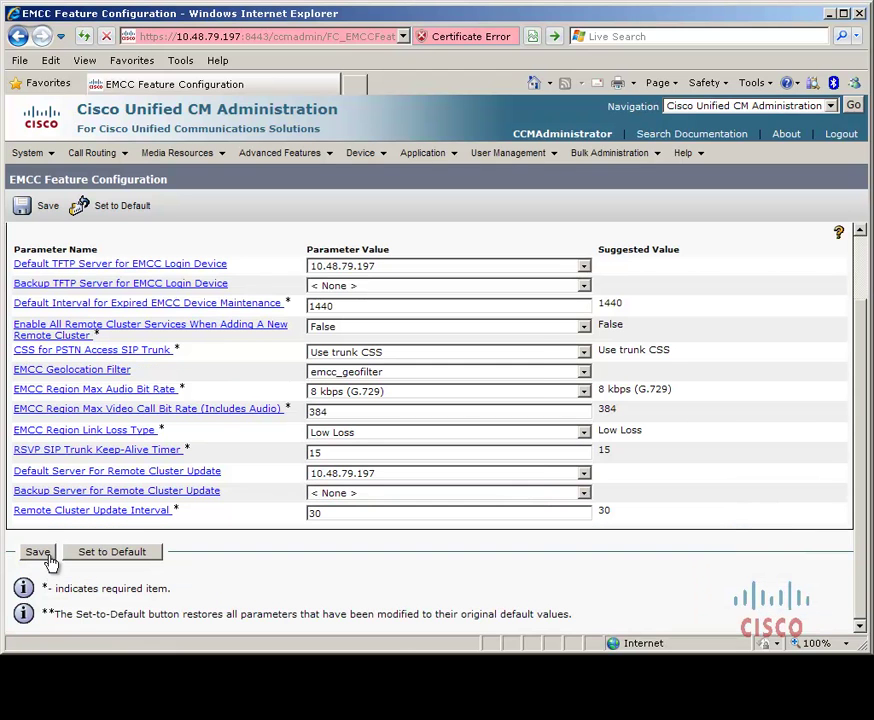
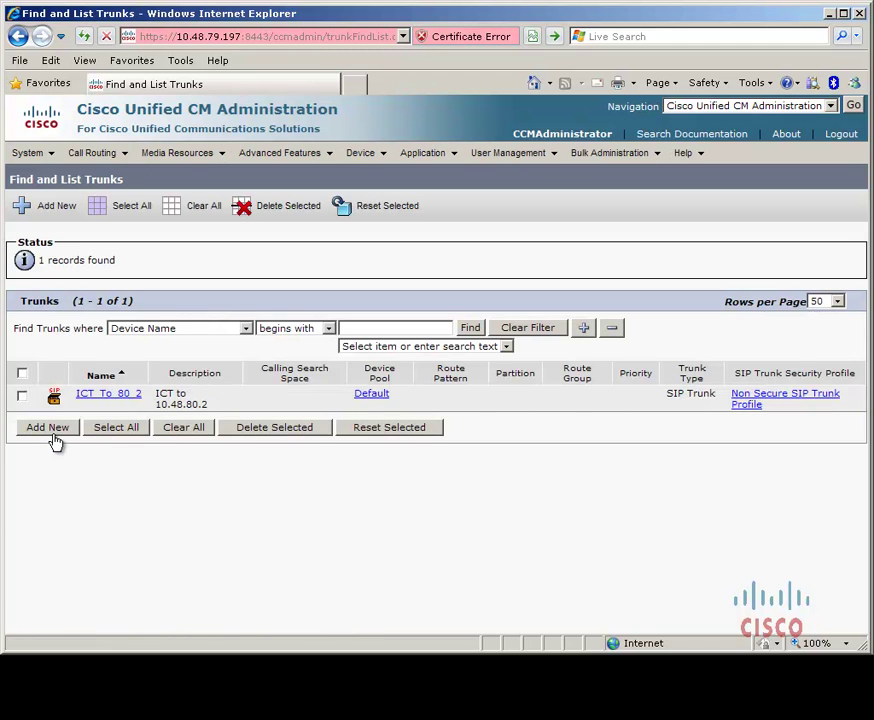
- Start a new SIP Trunk with the Extension Mobility Cross Cluster service type and continue to its settings
click(50, 430)
click(189, 322)
click(158, 381)
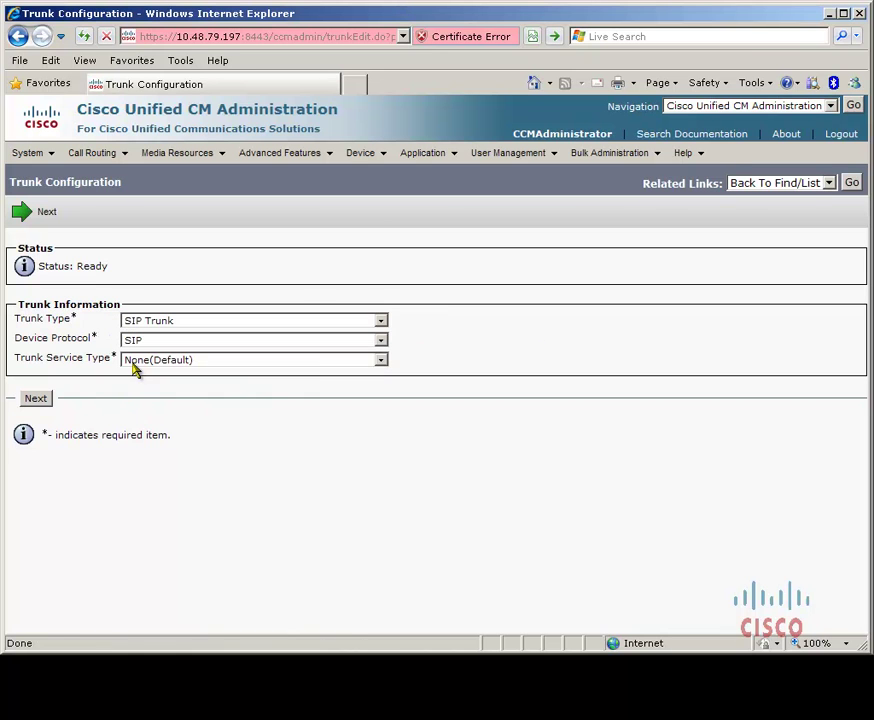
click(135, 361)
click(143, 408)
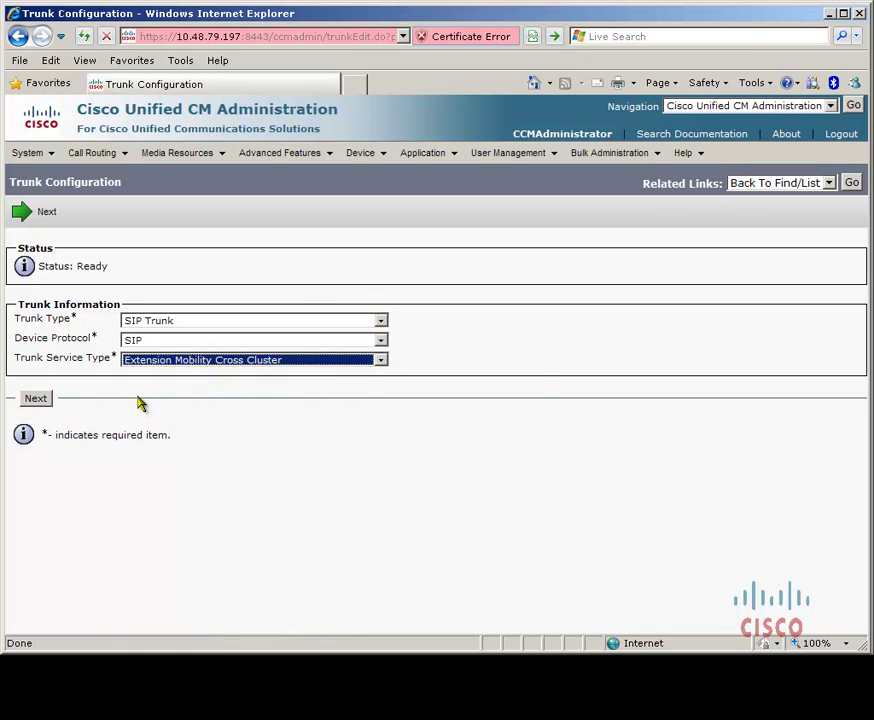
click(42, 402)
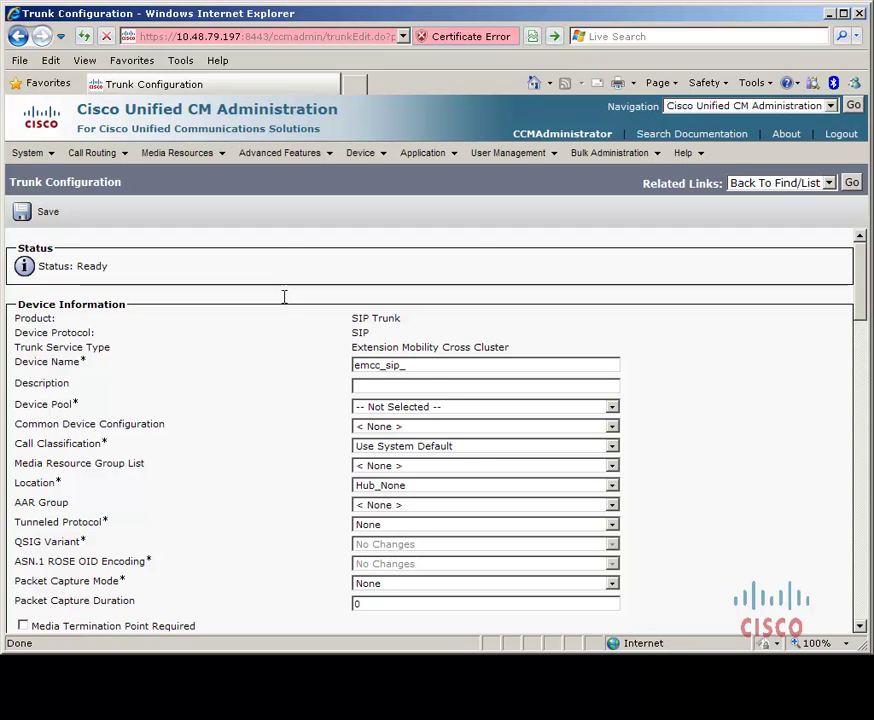
- Name the trunk emcc_sip_trunk and set its device pool to Default
text(k)
click(408, 384)
click(415, 406)
click(414, 434)
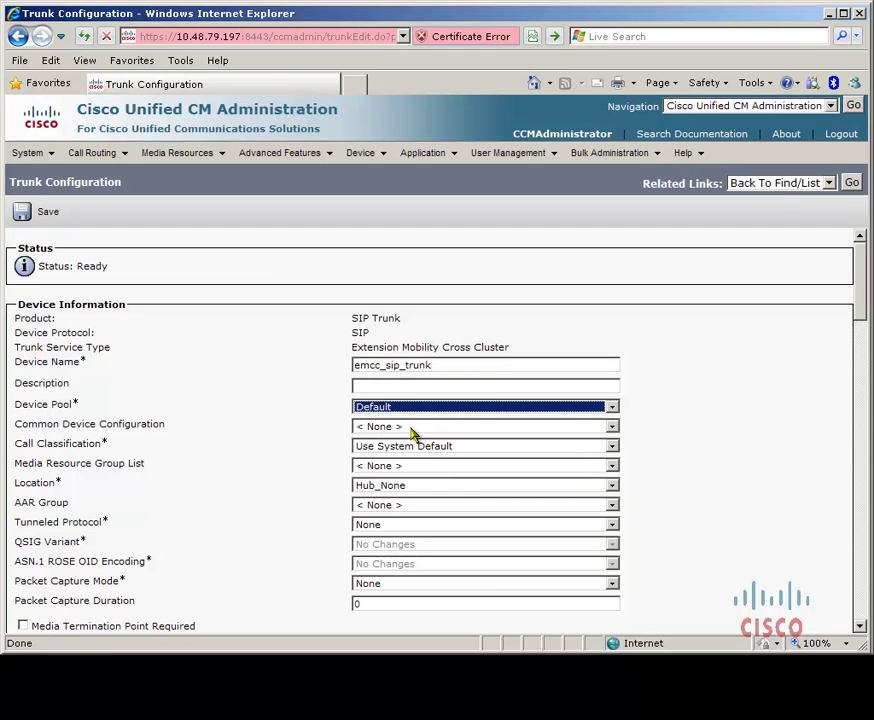
- Set the trunk's security profile to Non Secure SIP Trunk Profile and SIP profile to Standard SIP Profile
click(243, 505)
scroll(243, 505, down, 4)
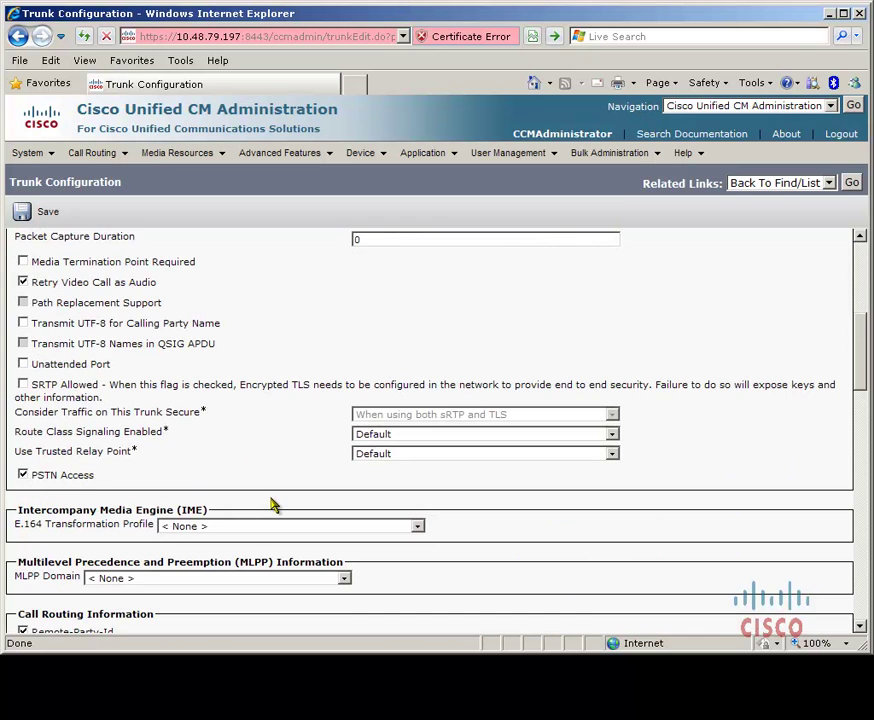
scroll(300, 503, down, 1)
scroll(363, 501, down, 1)
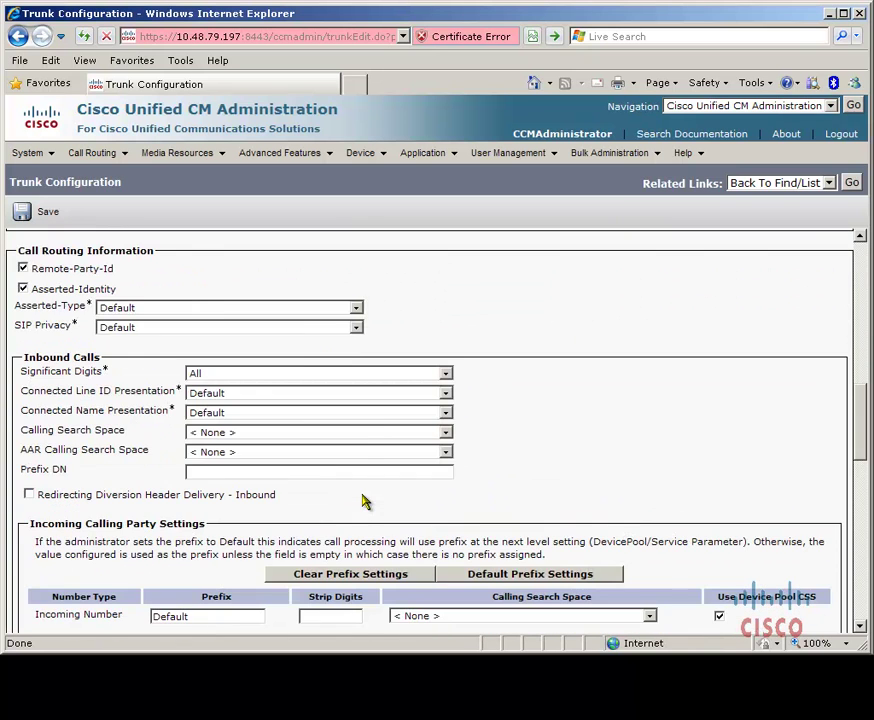
scroll(363, 501, down, 3)
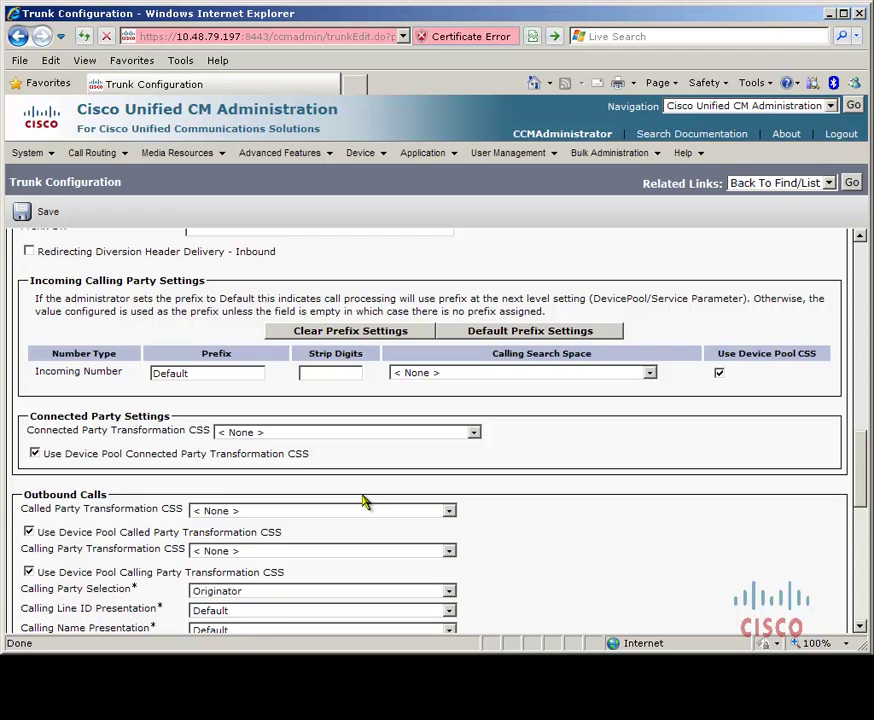
scroll(363, 501, down, 2)
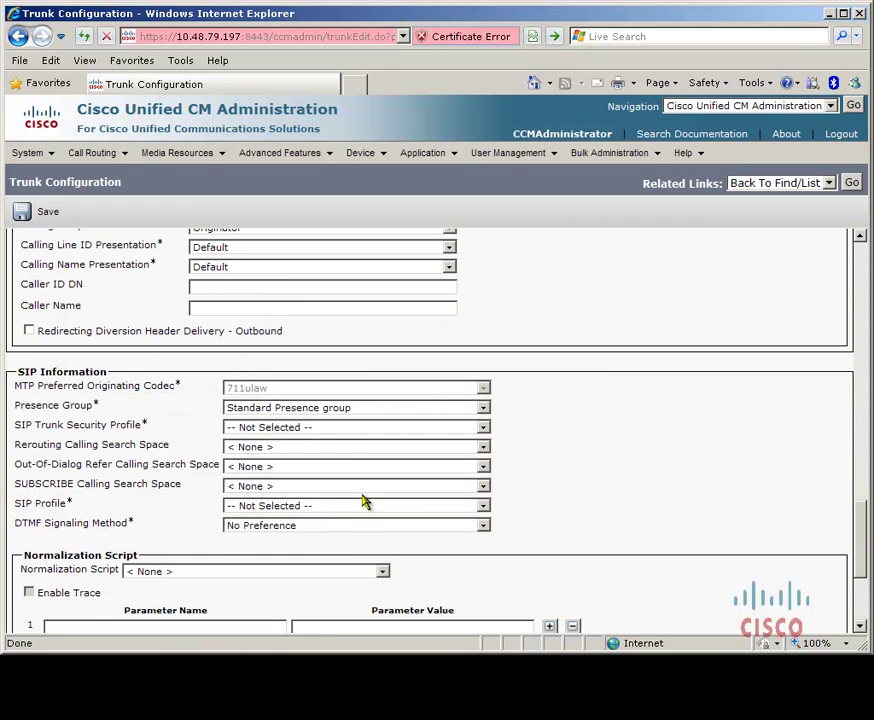
click(248, 430)
click(250, 453)
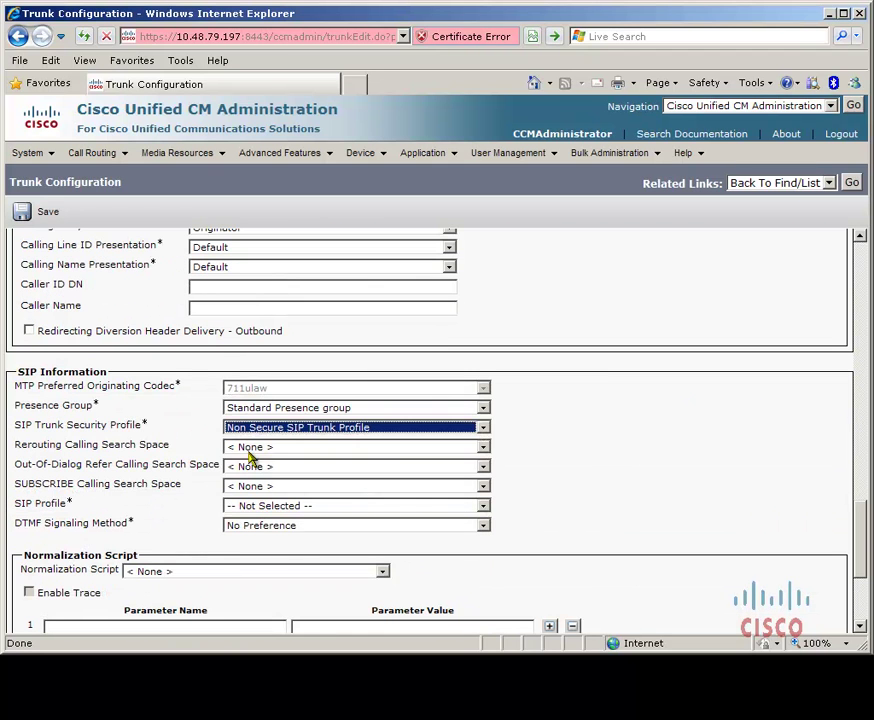
click(240, 506)
click(242, 537)
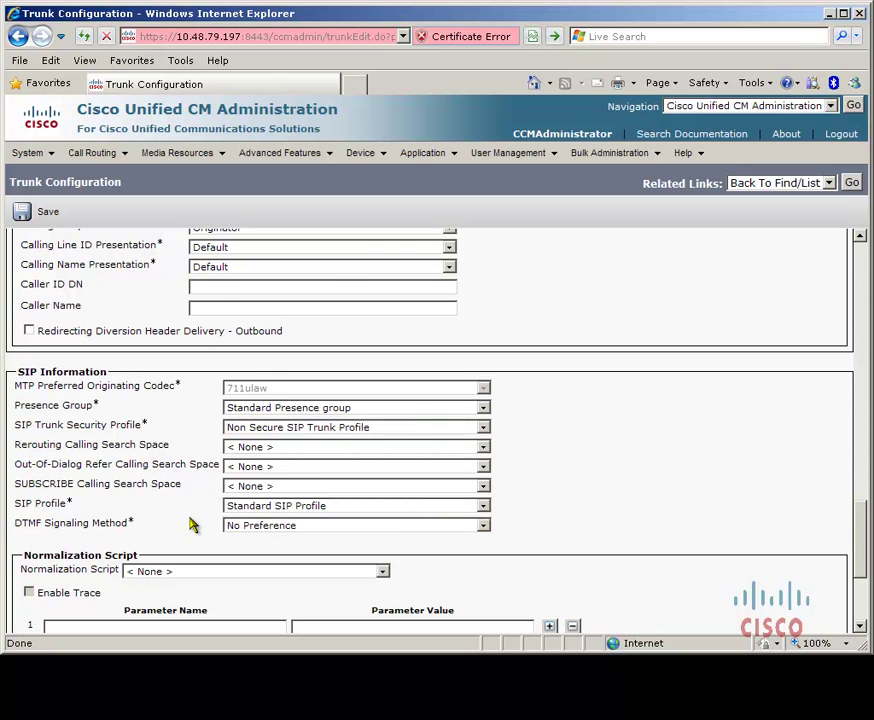
- Enable Send Geolocation Information, save the trunk and acknowledge the reset warning
scroll(193, 524, down, 2)
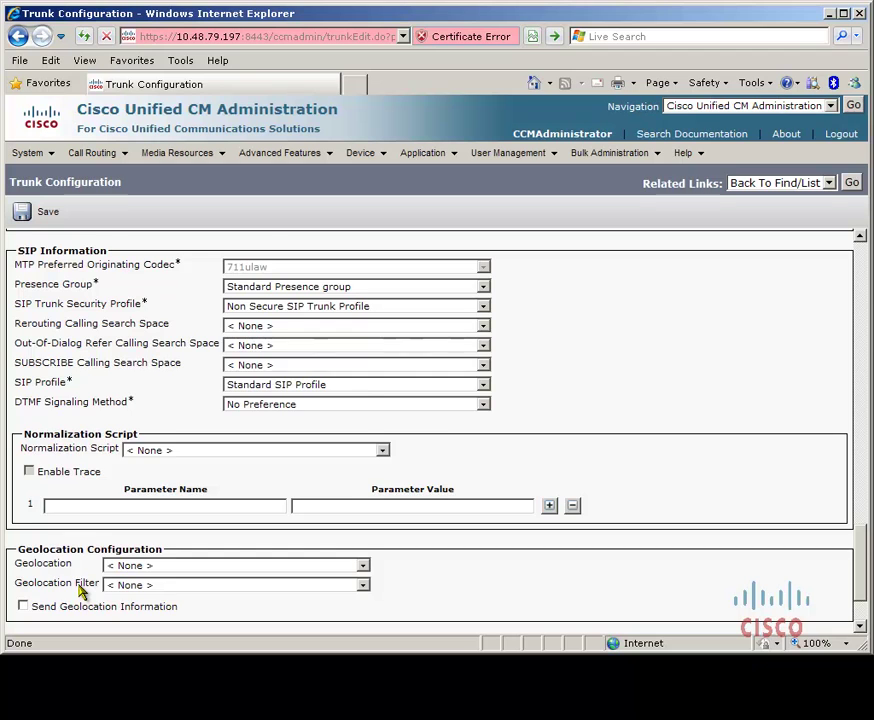
scroll(50, 605, down, 1)
click(23, 515)
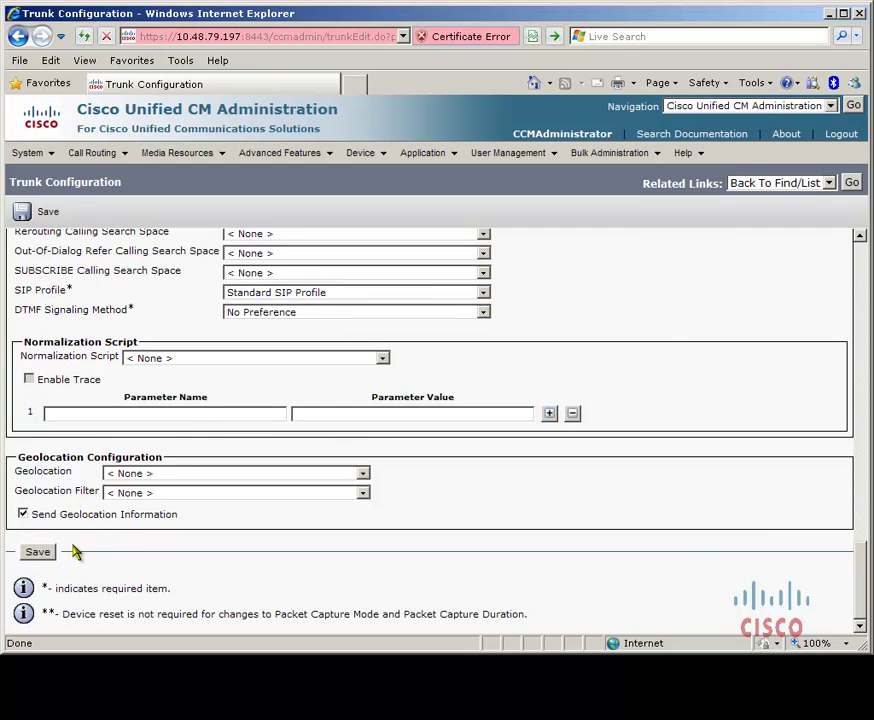
click(38, 552)
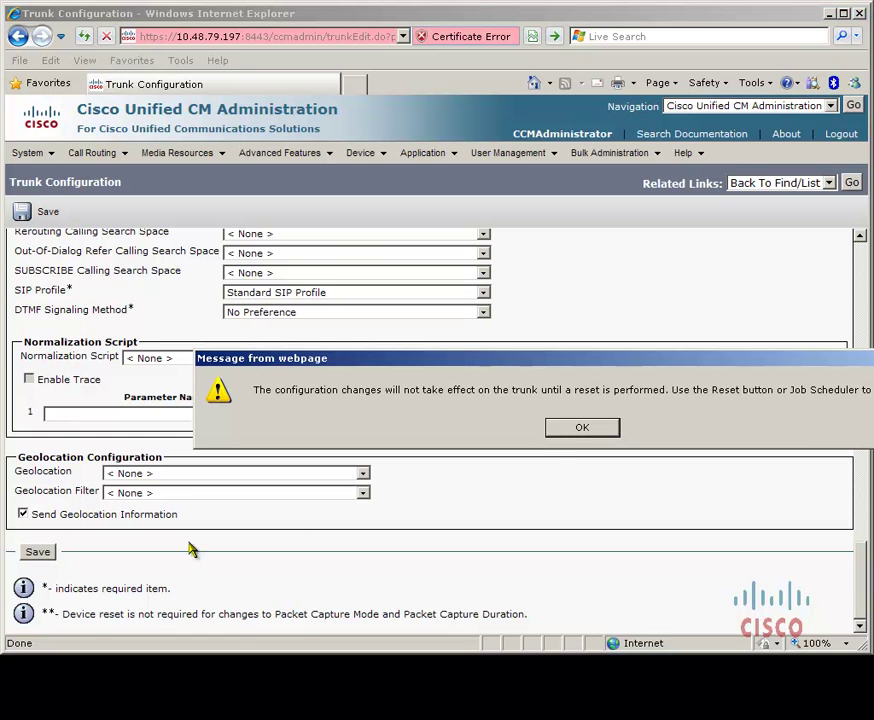
click(574, 432)
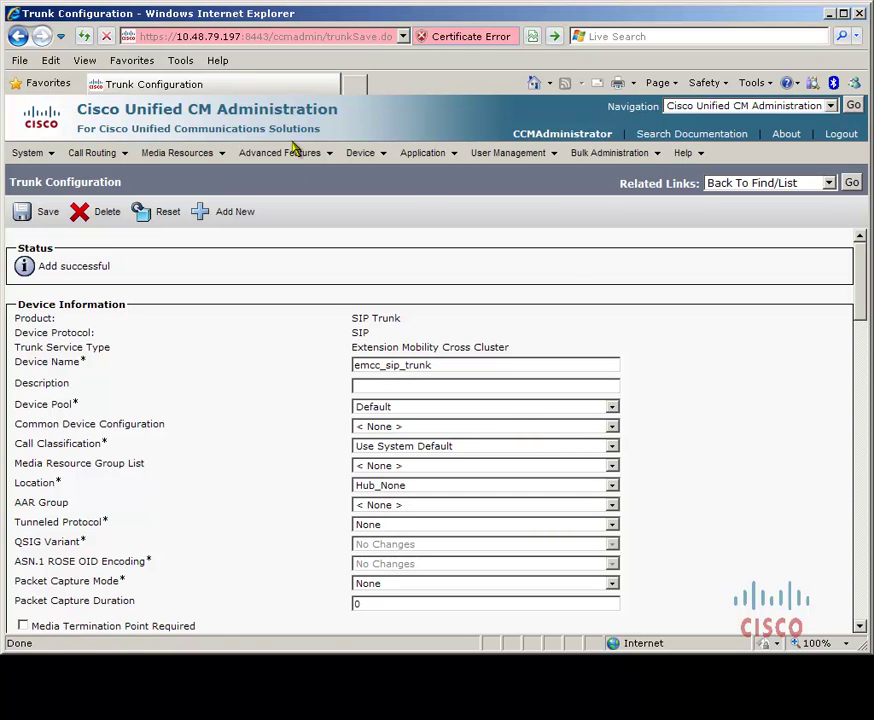
- In the EMCC Intercluster Service Profile, activate EMCC, PSTN Access and RSVP Agent using emcc_sip_trunk, then save
mouse_move(293, 153)
mouse_move(306, 218)
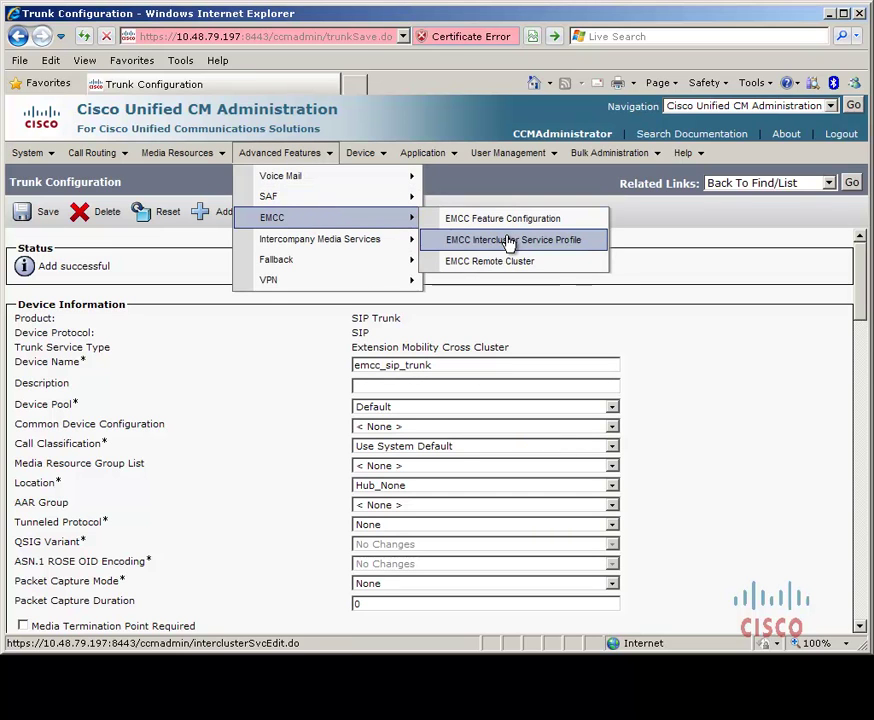
click(510, 241)
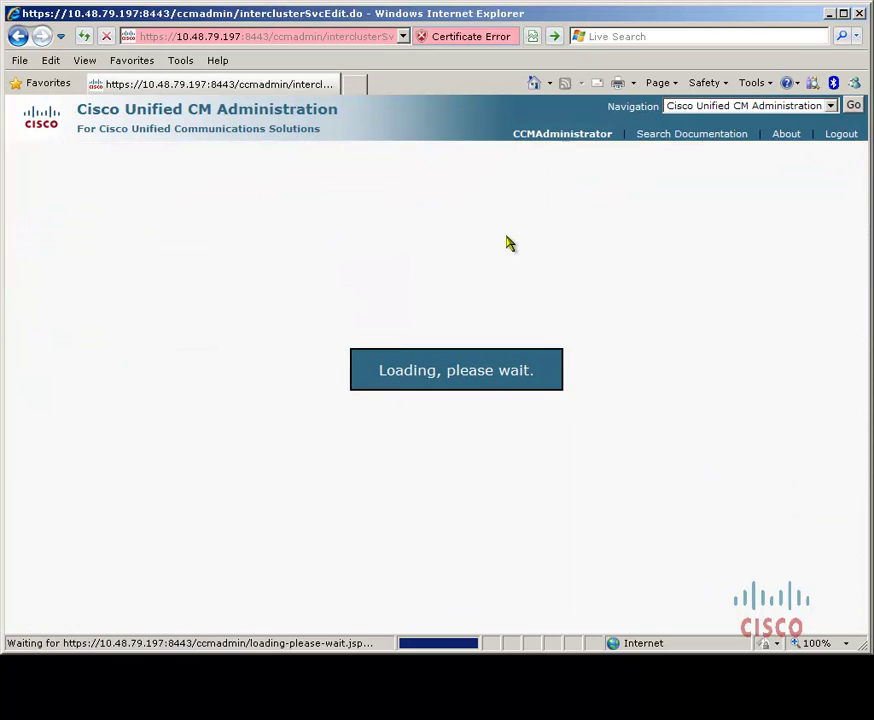
click(23, 322)
click(23, 375)
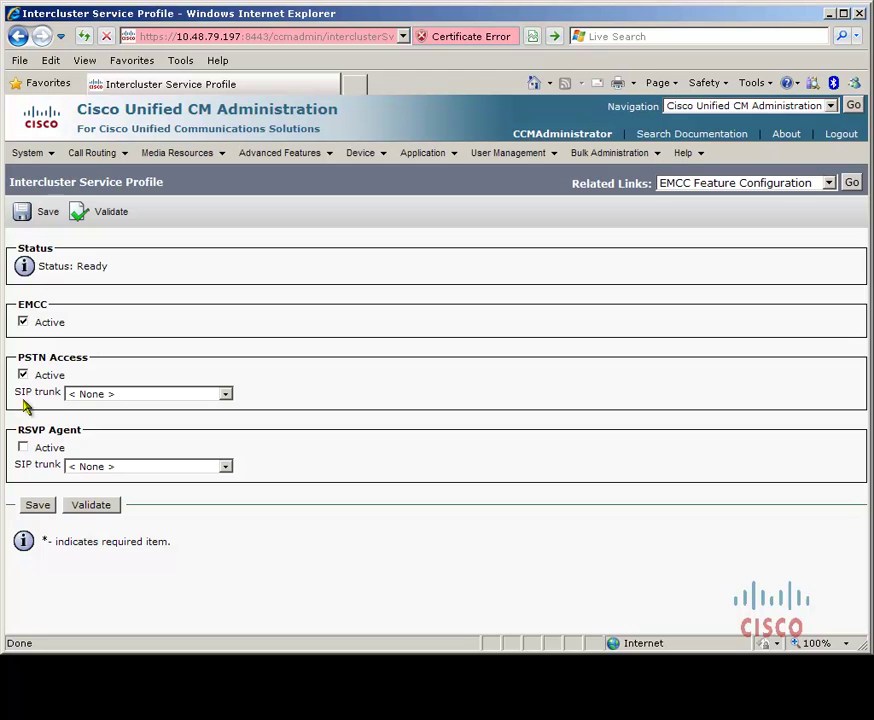
click(23, 447)
click(92, 396)
click(76, 415)
click(109, 466)
click(86, 490)
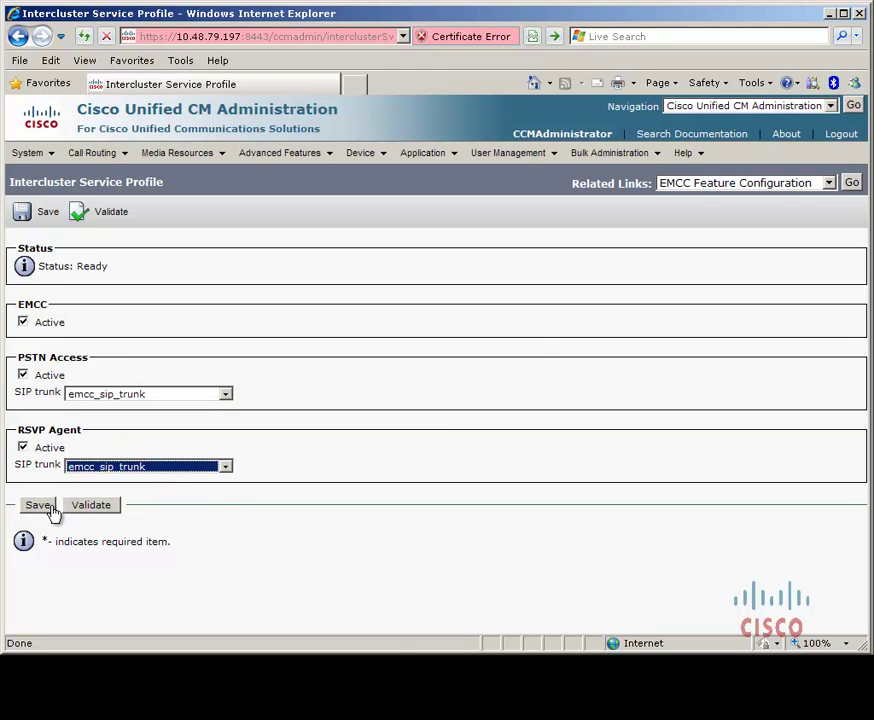
click(64, 507)
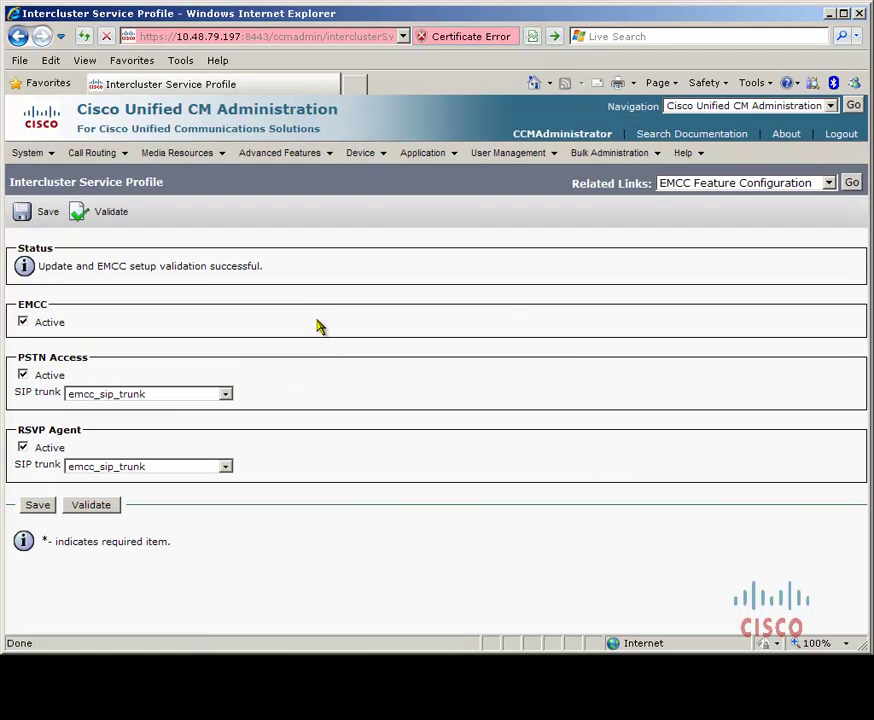
- Go to the EMCC Remote Cluster list
click(322, 162)
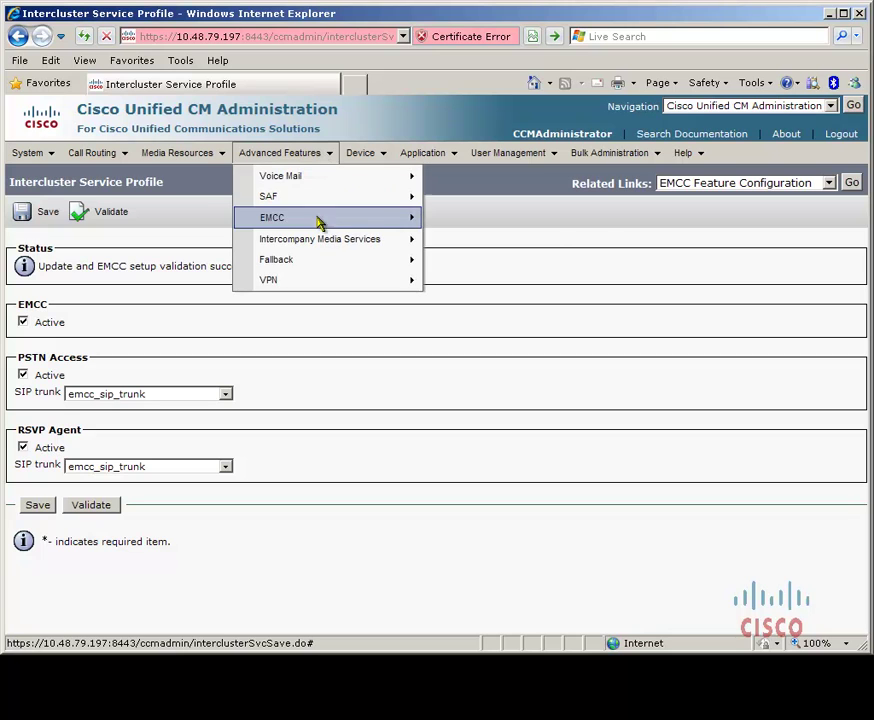
mouse_move(322, 218)
click(521, 264)
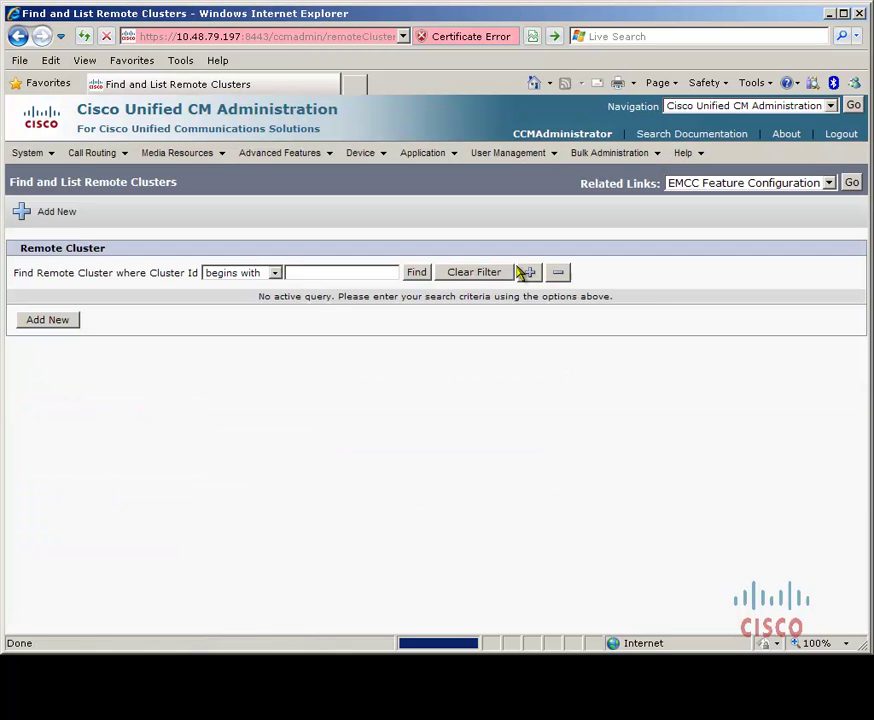
- Begin a new remote cluster, then log in to Cisco Unified CM Administration on 10.48.80.2 as administrator
click(414, 273)
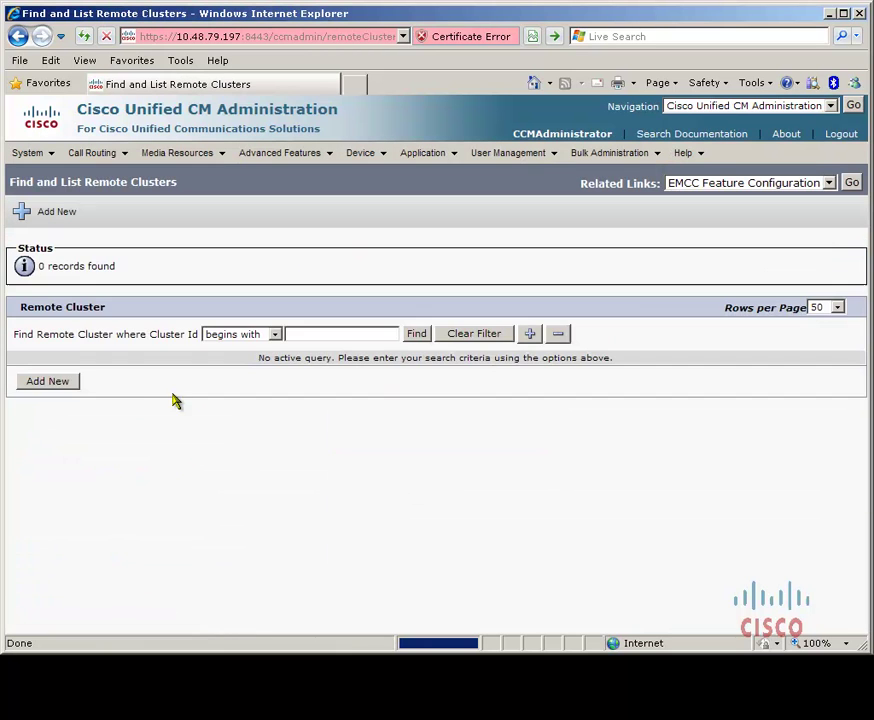
click(68, 388)
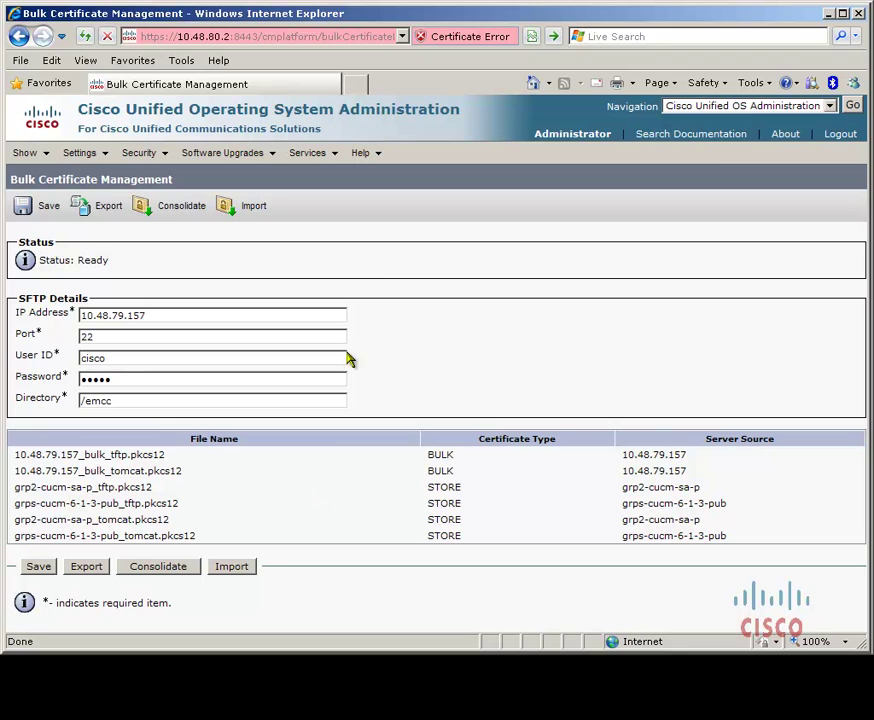
click(748, 105)
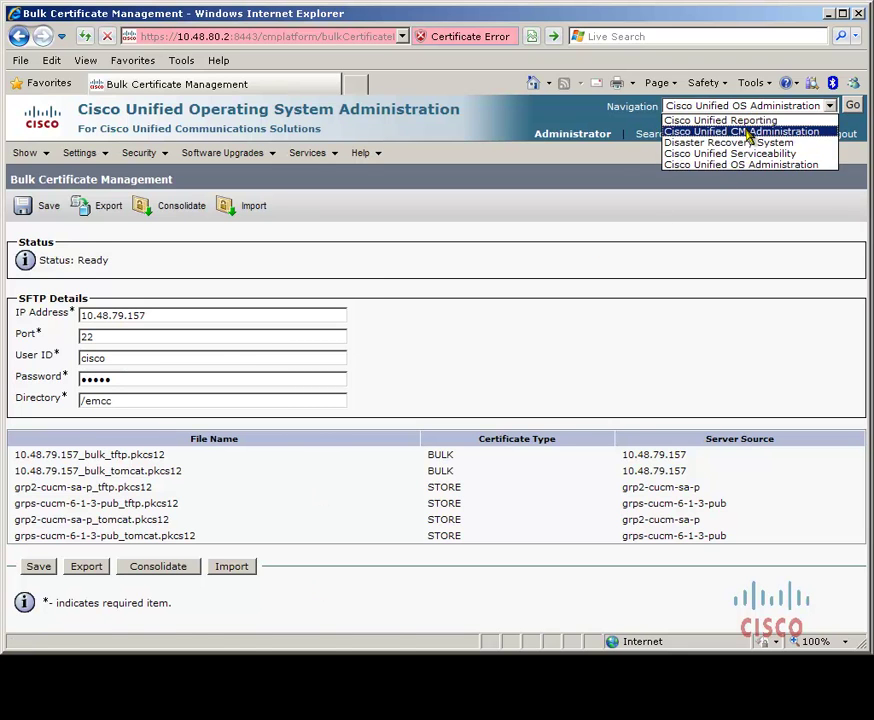
click(747, 131)
click(852, 106)
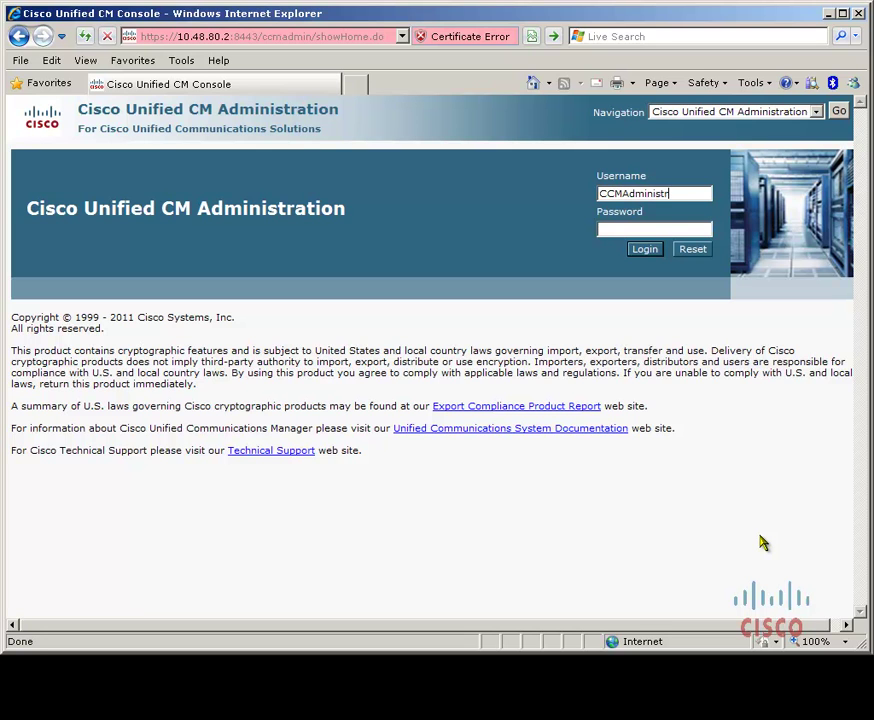
key(Return)
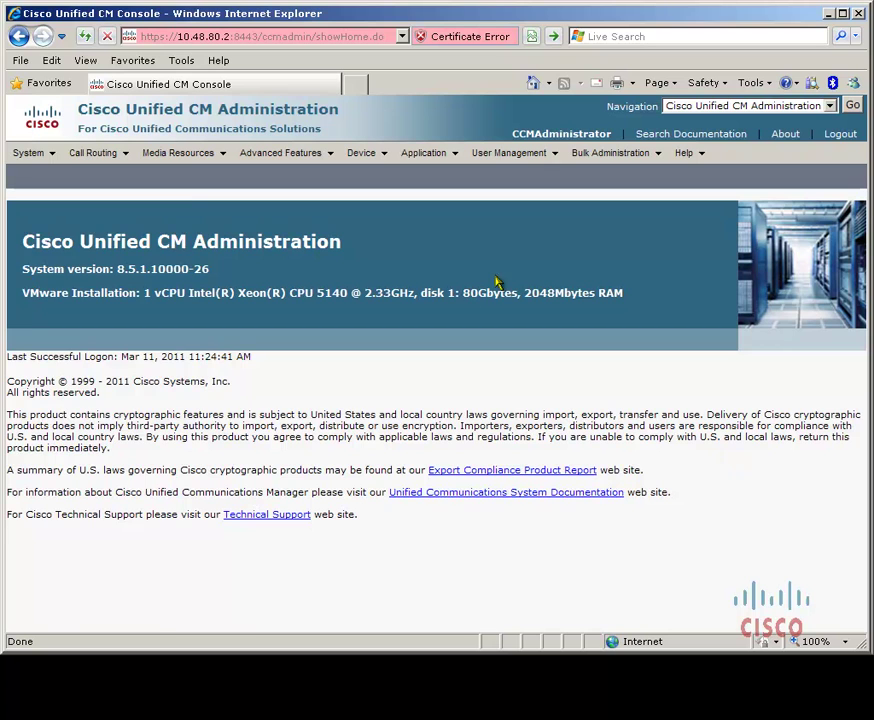
- Copy the Cluster ID johncluster from the Enterprise Parameters page
mouse_move(37, 153)
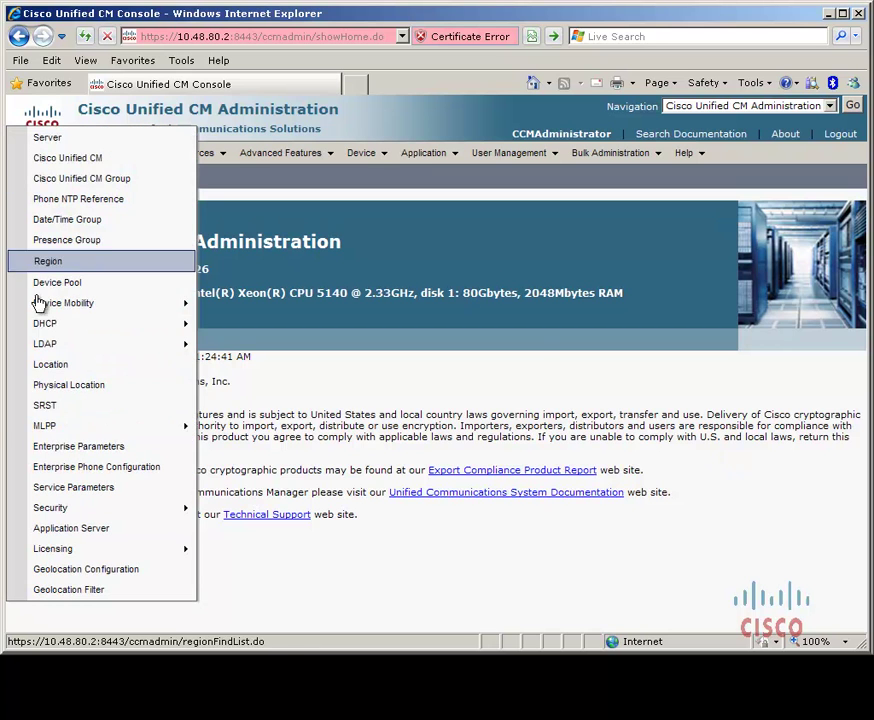
click(67, 454)
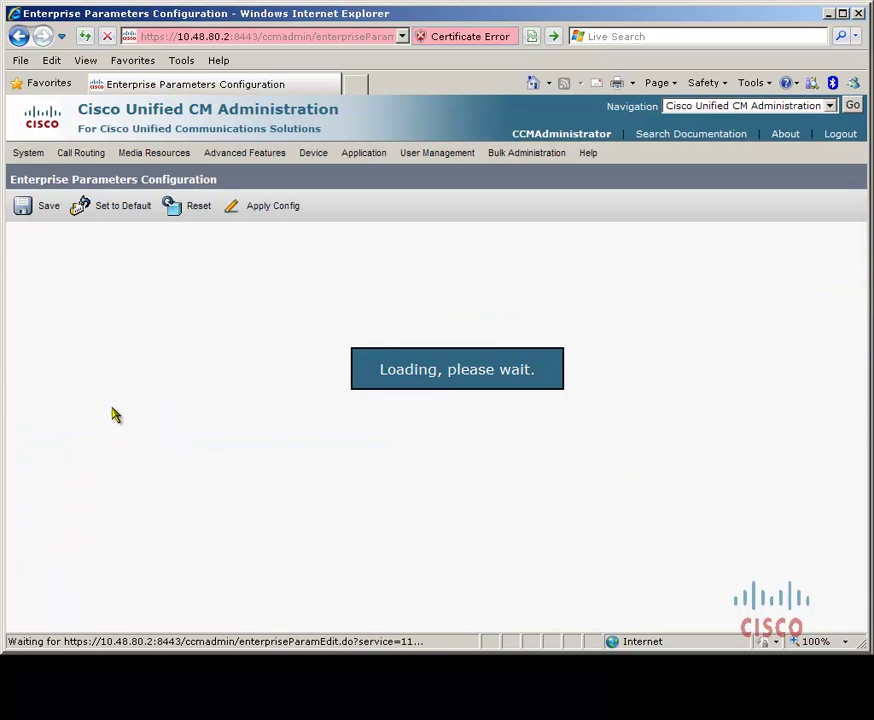
drag(375, 347, 328, 352)
right_click(336, 352)
click(375, 396)
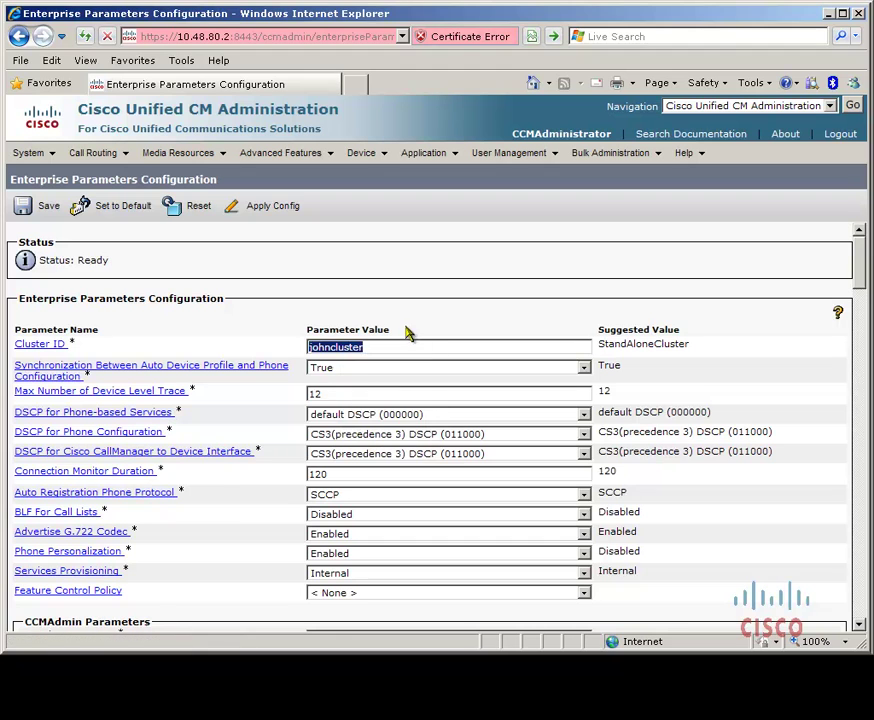
click(408, 336)
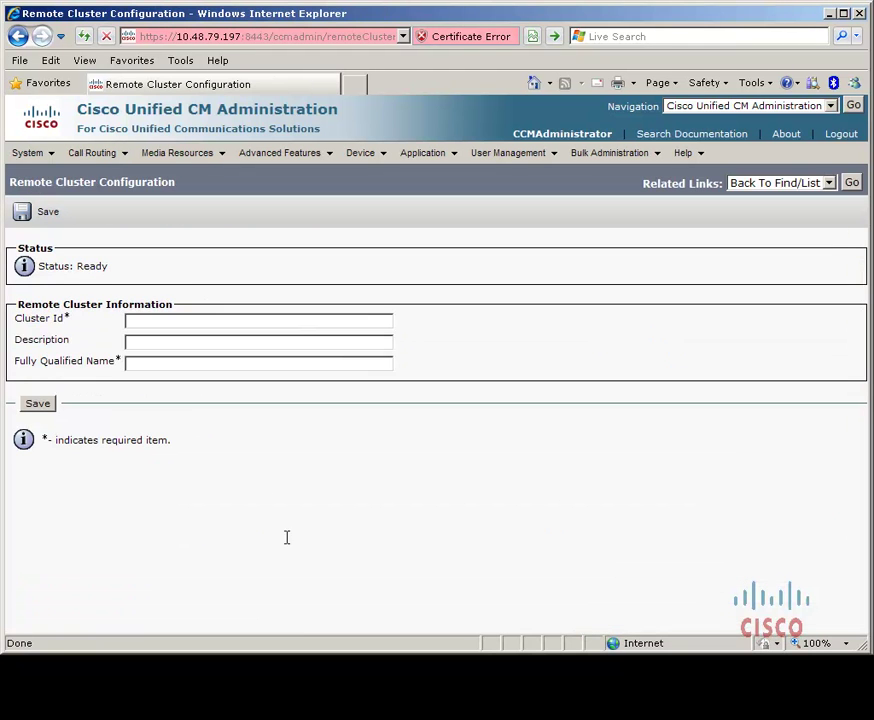
- Save remote cluster johncluster at 10.48.80.2 using the pasted Cluster ID, then open Enterprise Parameters
click(145, 321)
key(ctrl+v)
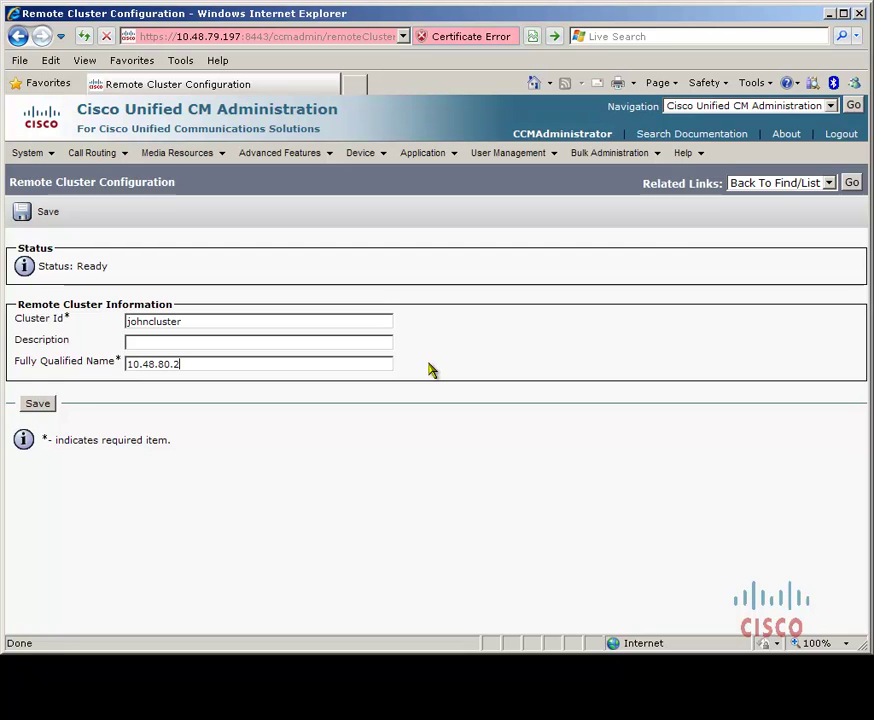
click(38, 405)
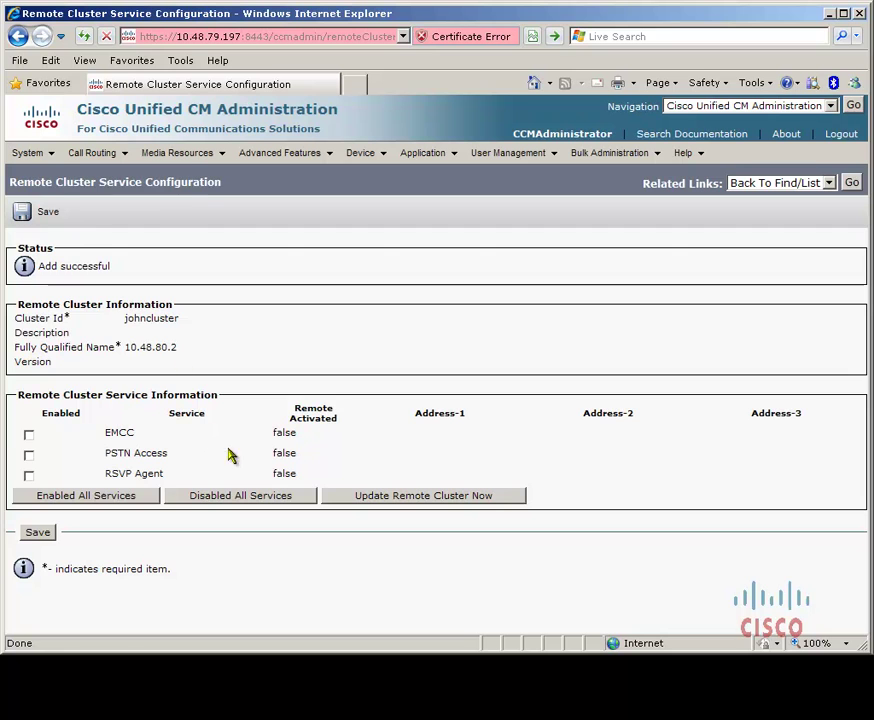
mouse_move(28, 152)
click(55, 449)
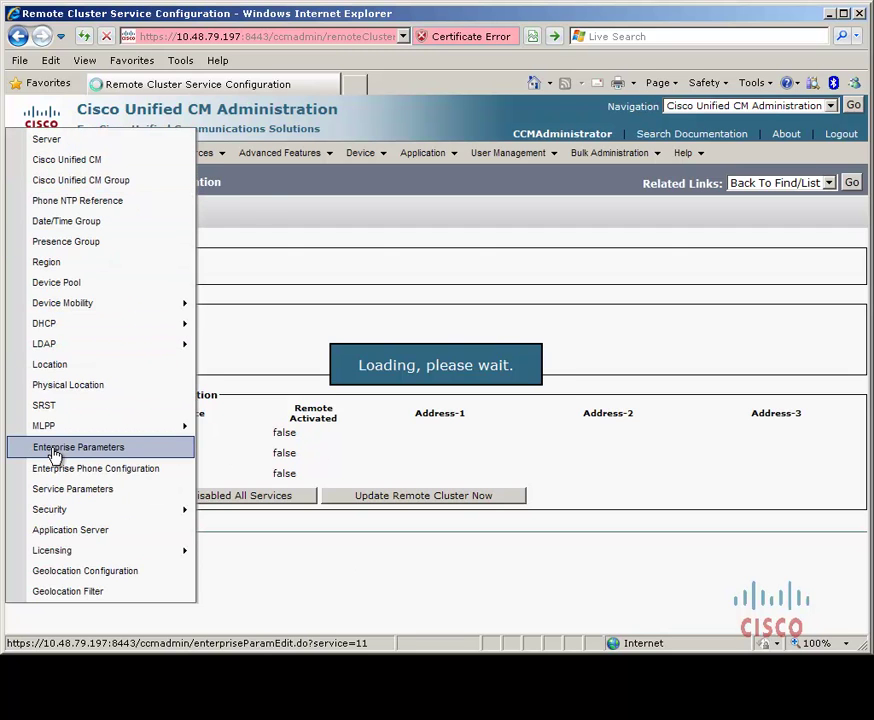
- Copy this server's Cluster ID, grp2-cucm-sa-p, from Enterprise Parameters
drag(398, 348, 302, 347)
right_click(332, 347)
click(356, 388)
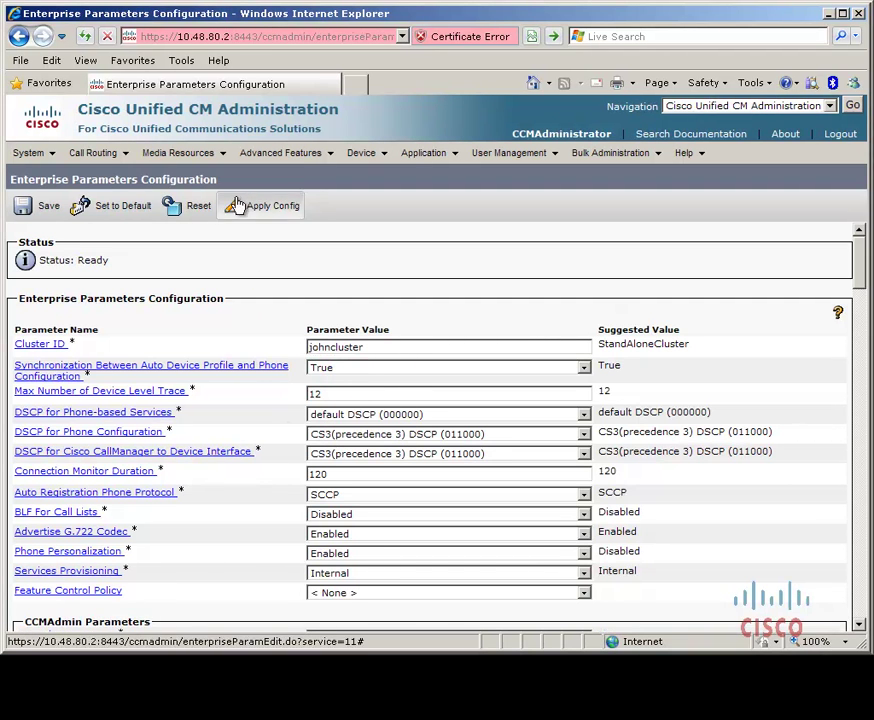
- Add remote cluster grp2-cucm-sa-p at 10.48.79.197, save it and update its status now
mouse_move(265, 155)
mouse_move(334, 220)
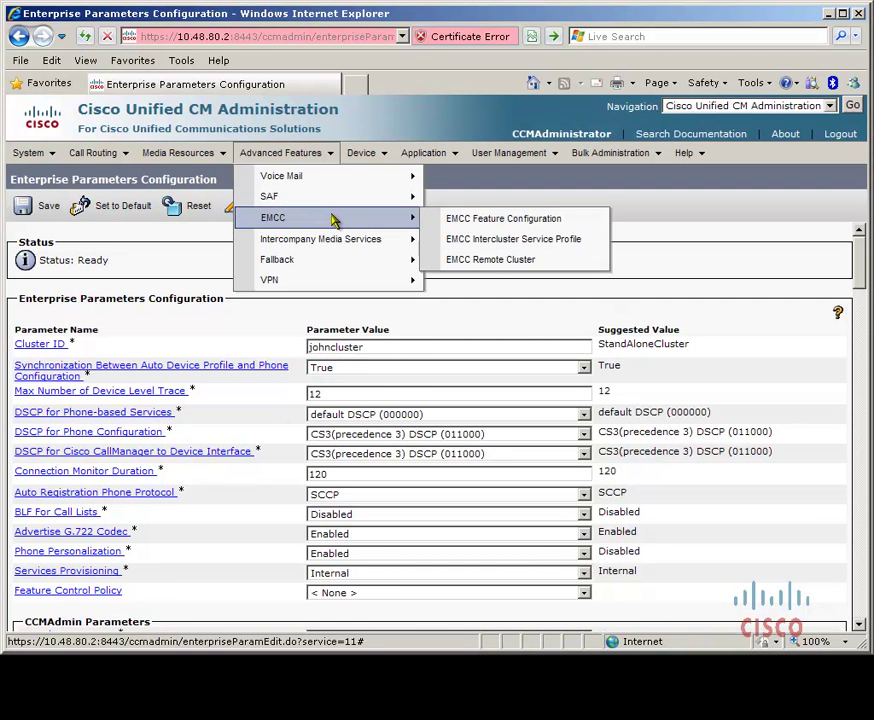
click(491, 261)
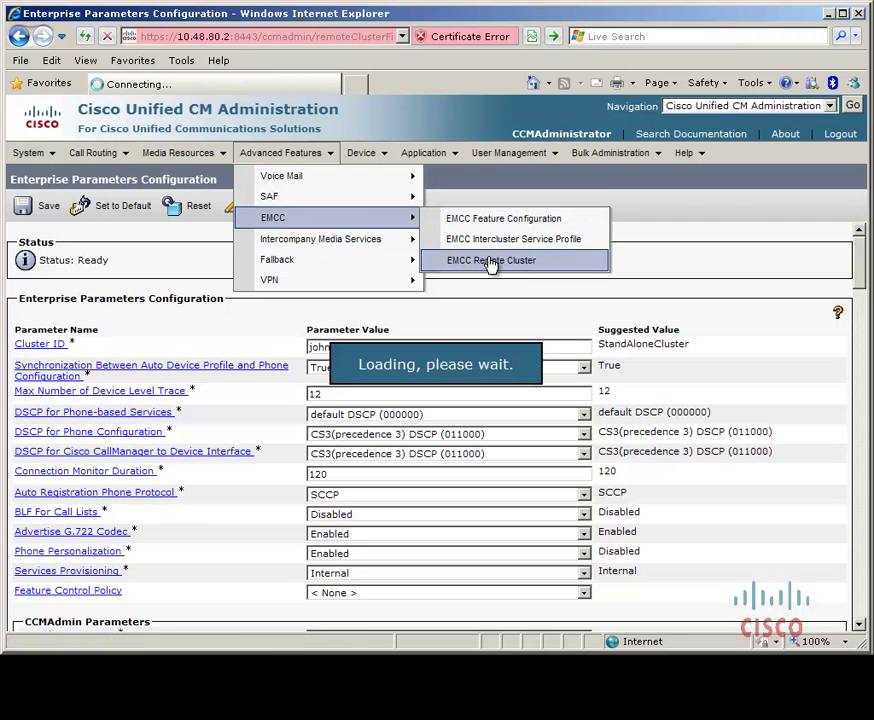
click(418, 273)
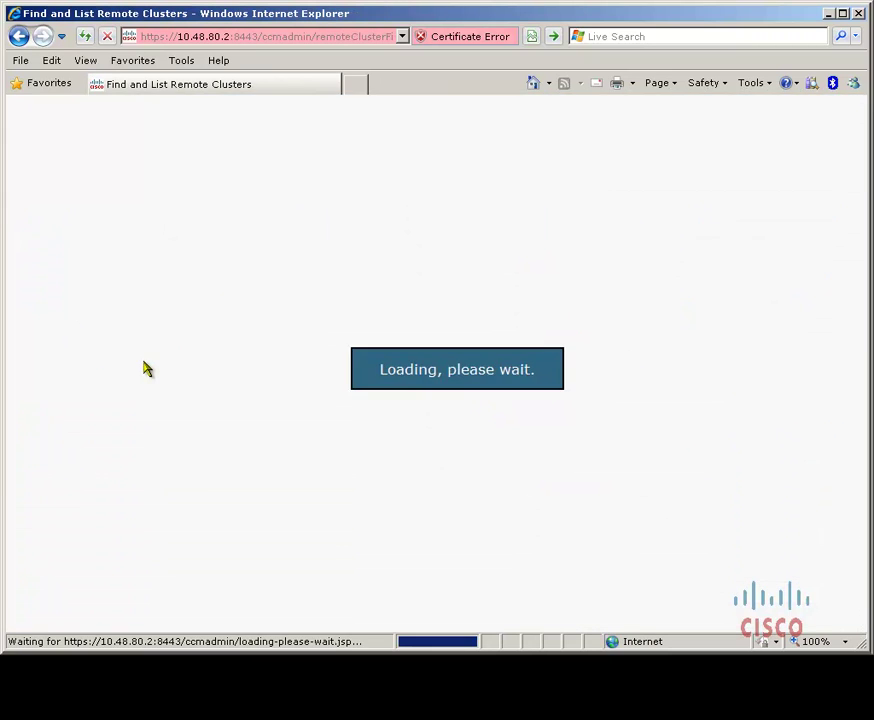
click(66, 410)
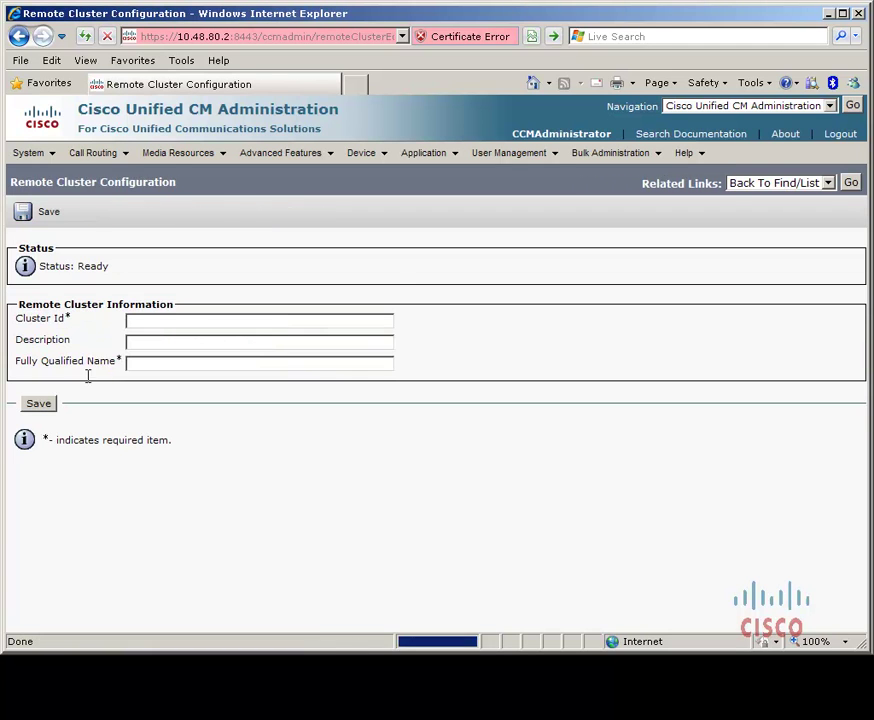
text(grp2-cucm-sa-p)
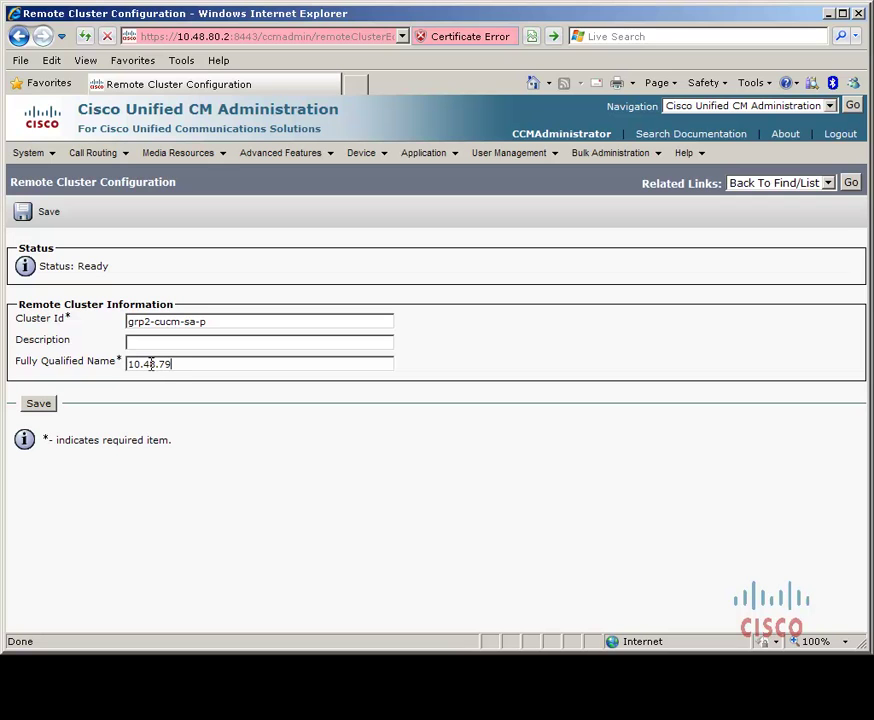
click(50, 408)
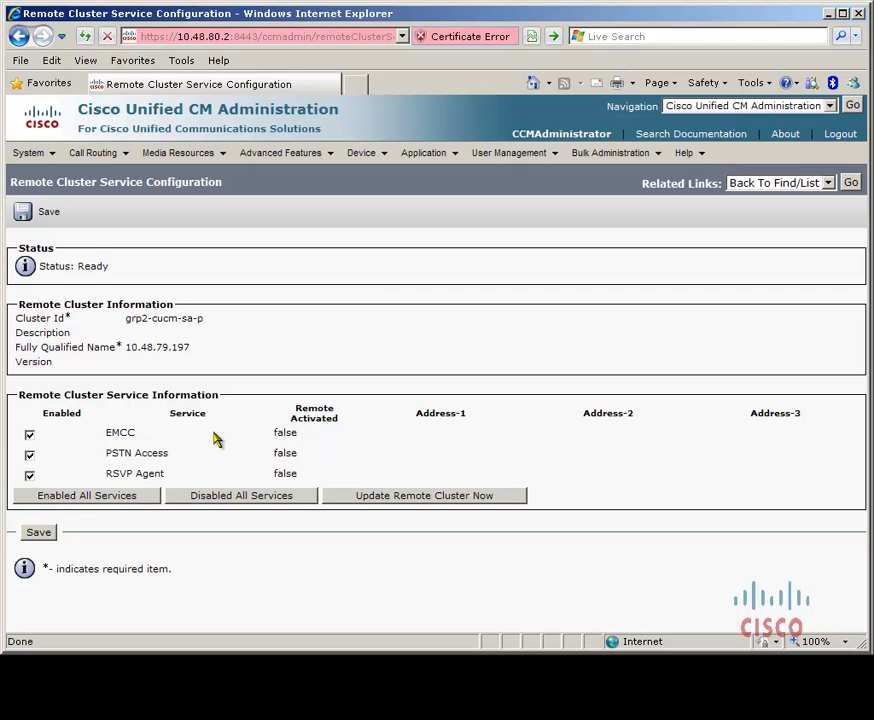
click(383, 498)
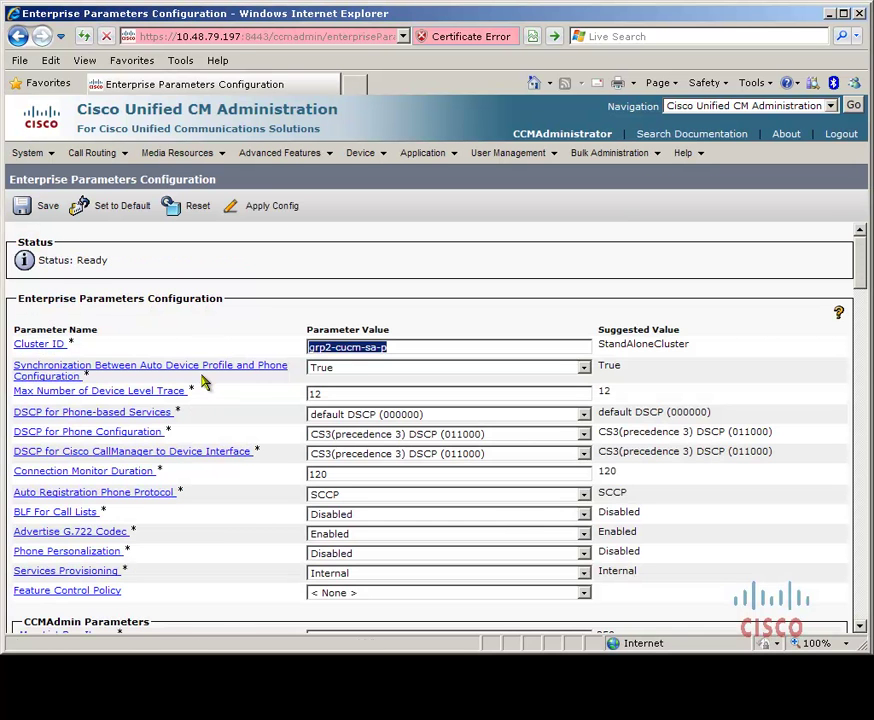
- Enable all services on remote cluster johncluster, save, and push the update immediately
mouse_move(279, 152)
mouse_move(283, 218)
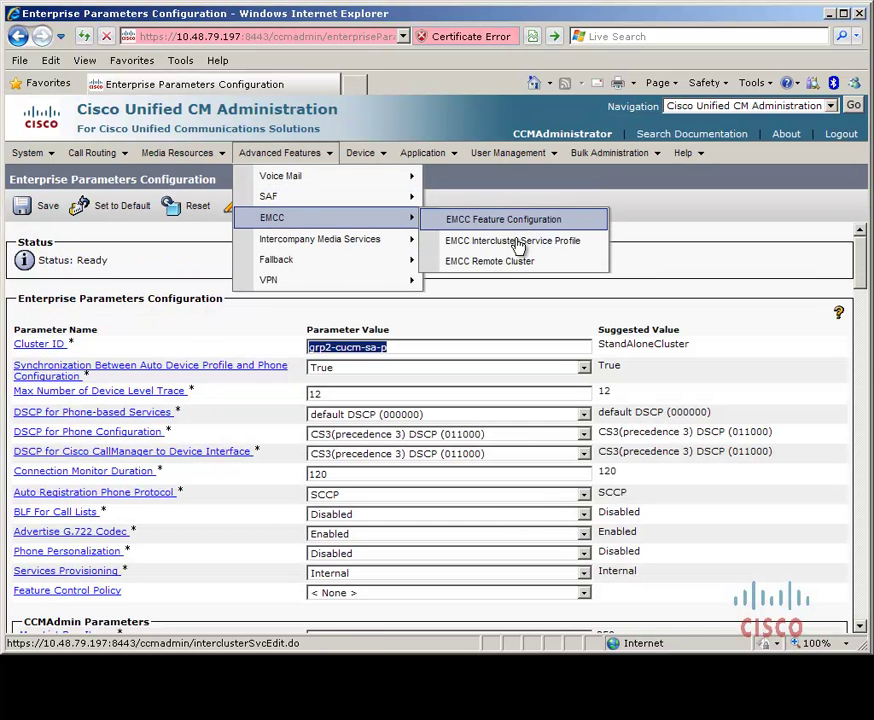
click(513, 262)
click(179, 382)
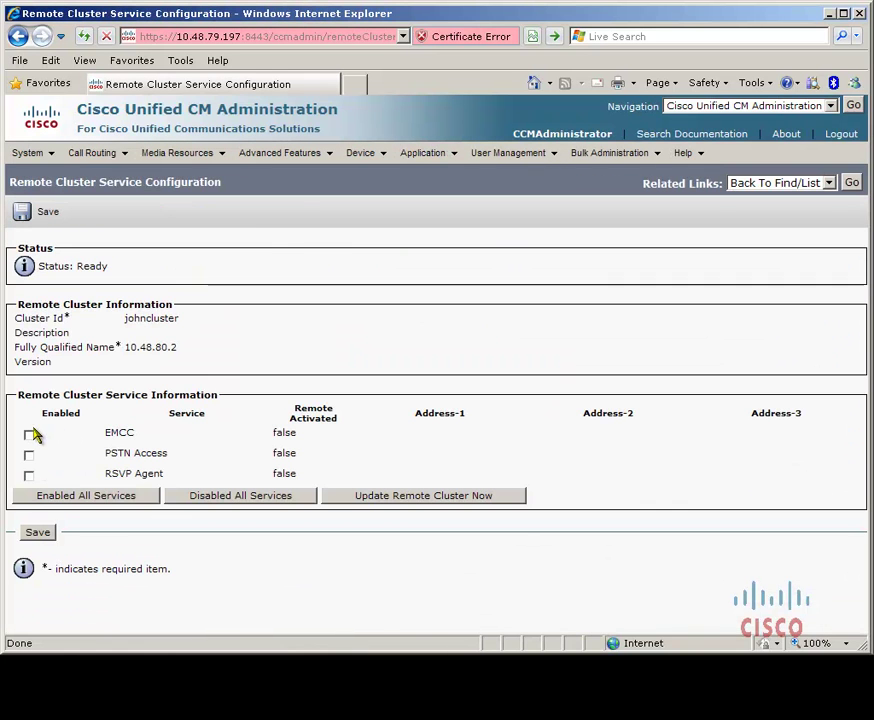
click(44, 497)
click(37, 533)
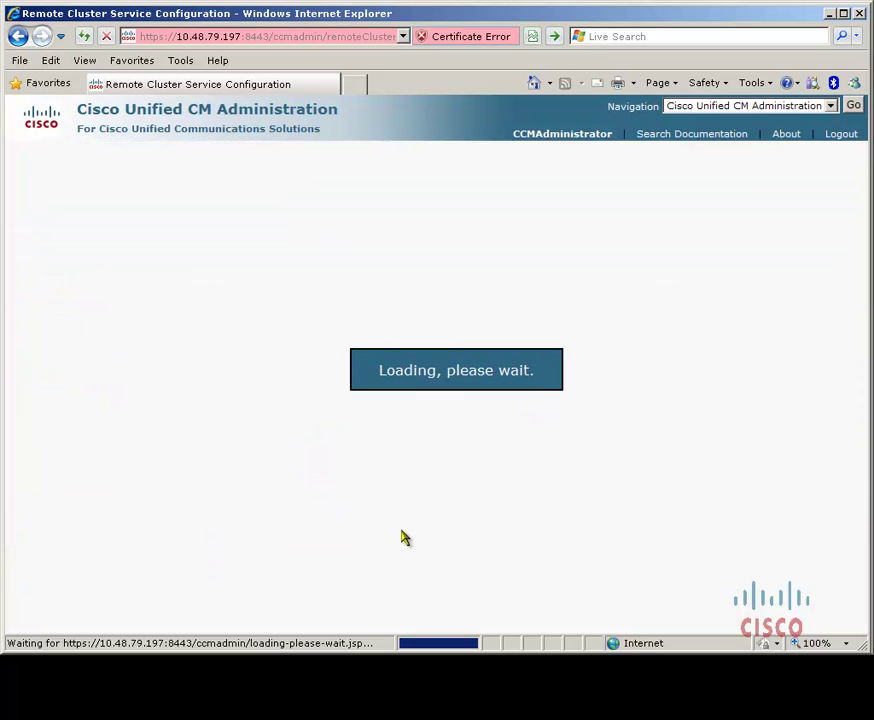
click(404, 507)
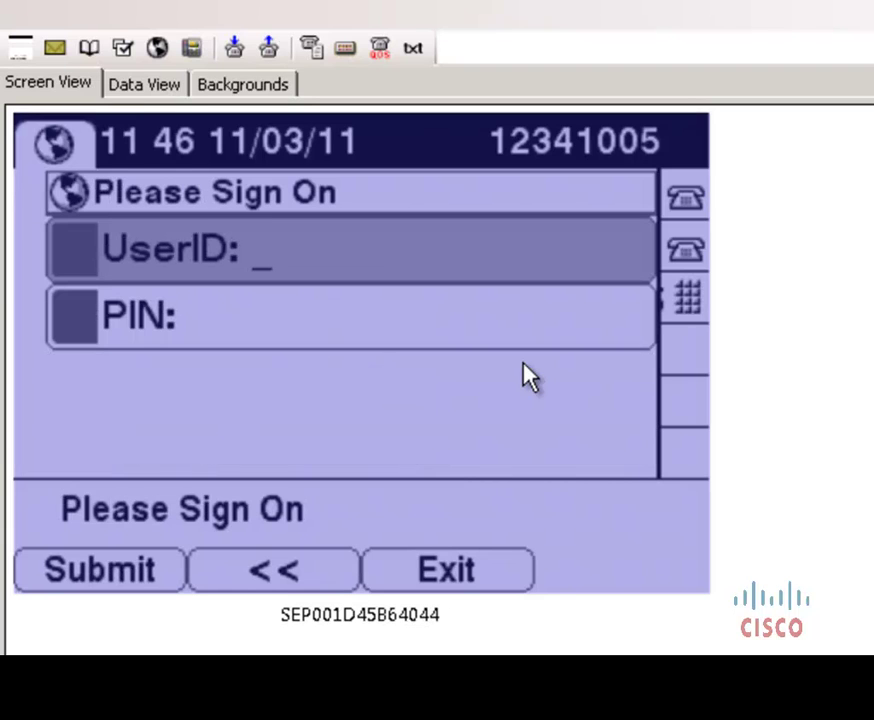
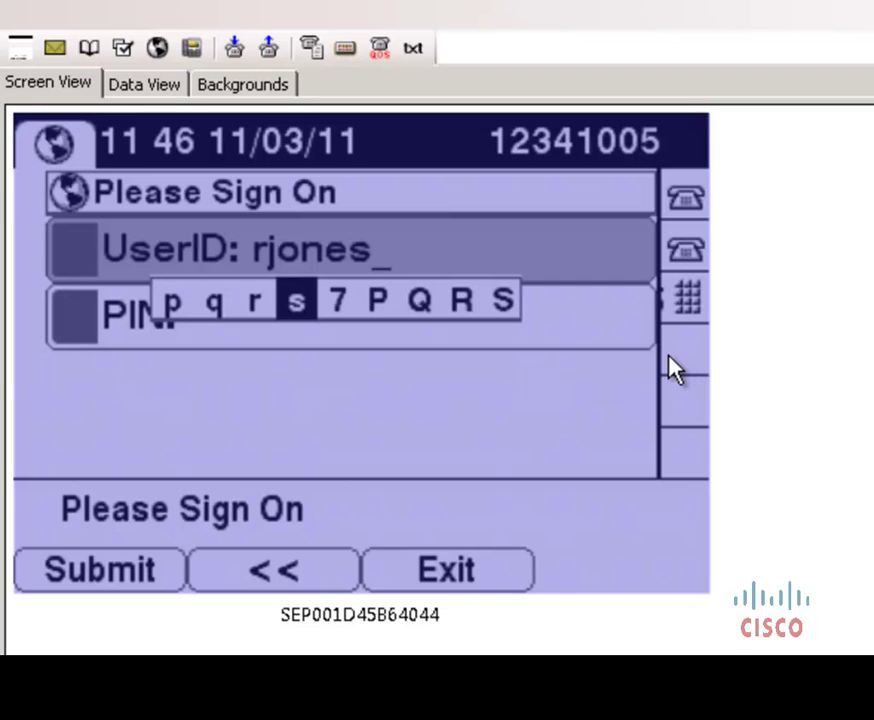
key(Down)
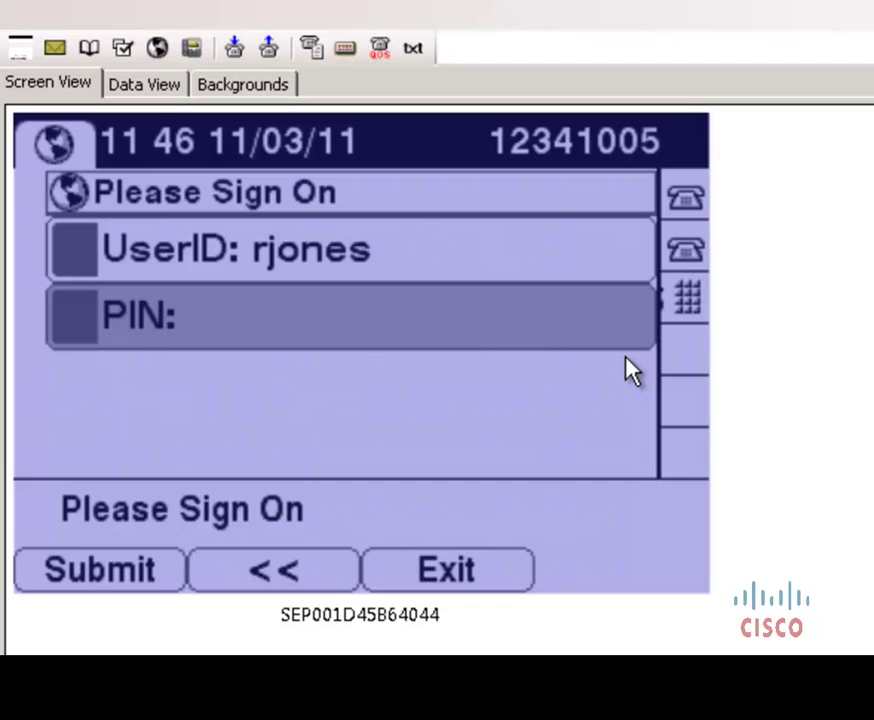
text(*****)
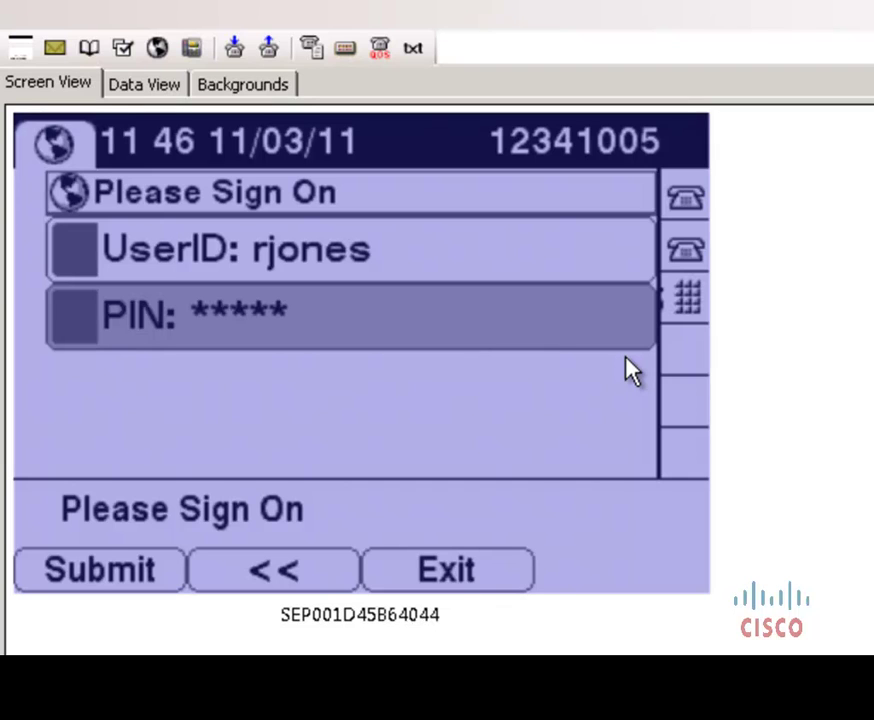
key(Return)
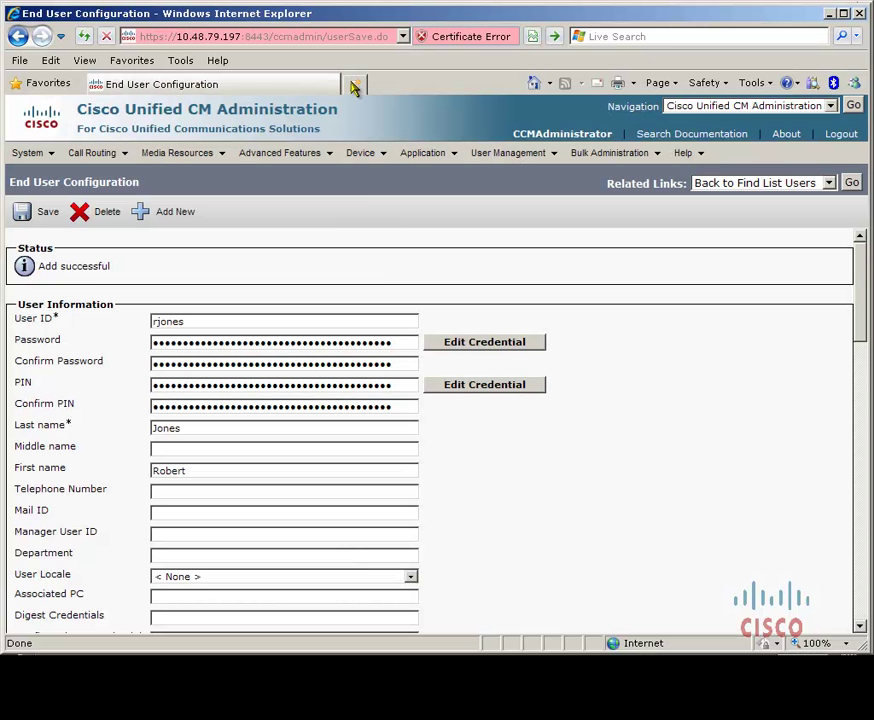
click(351, 84)
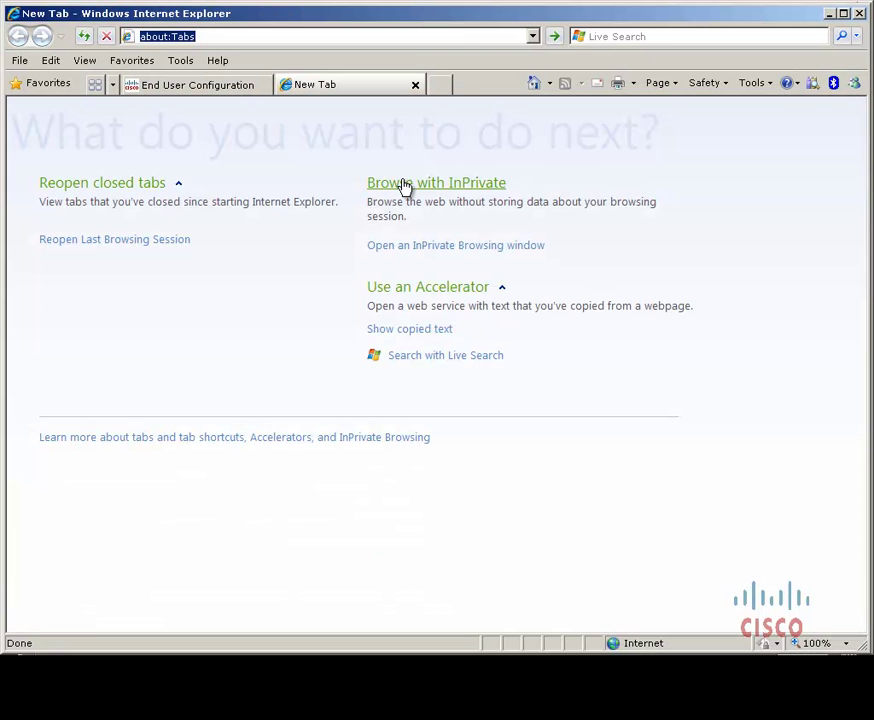
- Google 'communications manager 8 features and services' and open the Cisco Features and Services Guide result
text(www.google.com)
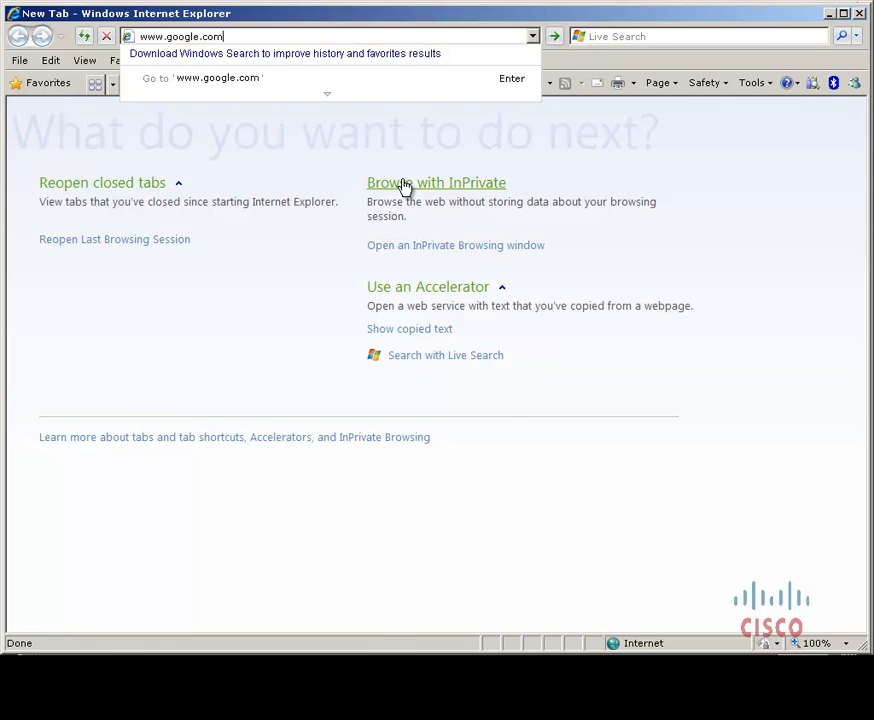
key(Return)
click(549, 460)
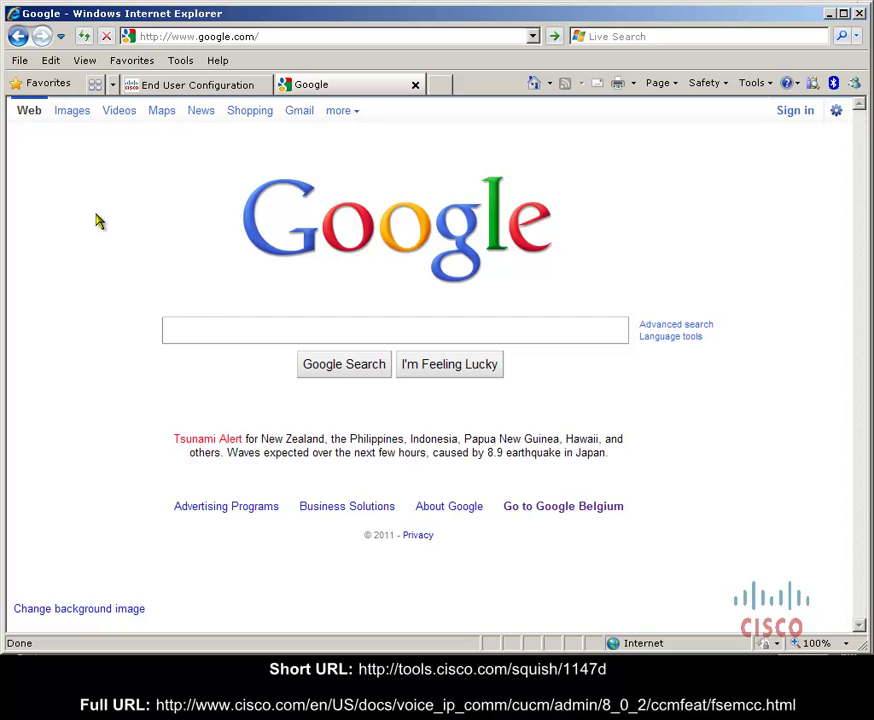
text(communications)
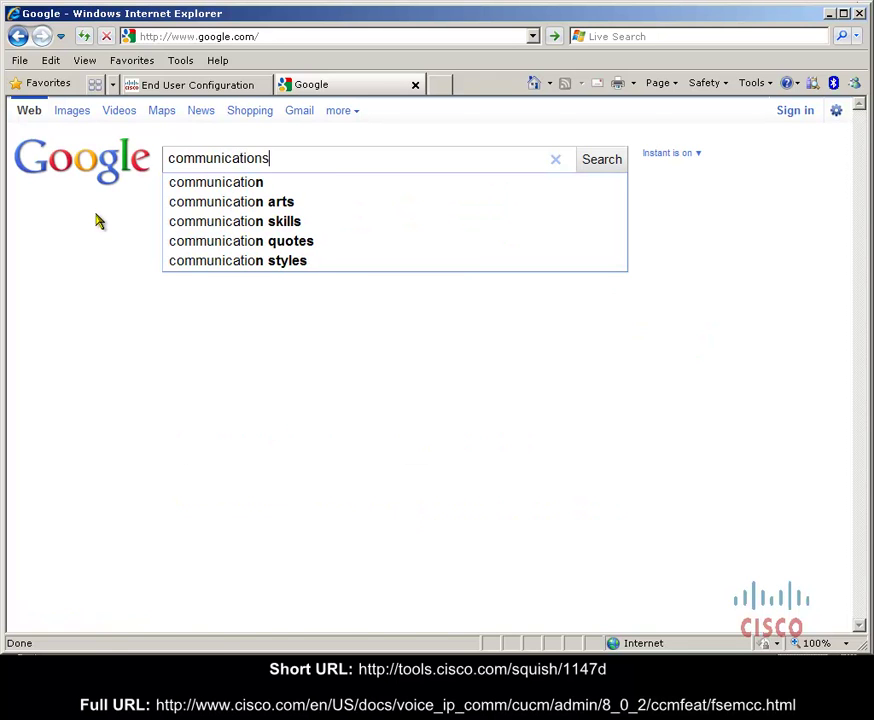
text( manager 8 feat)
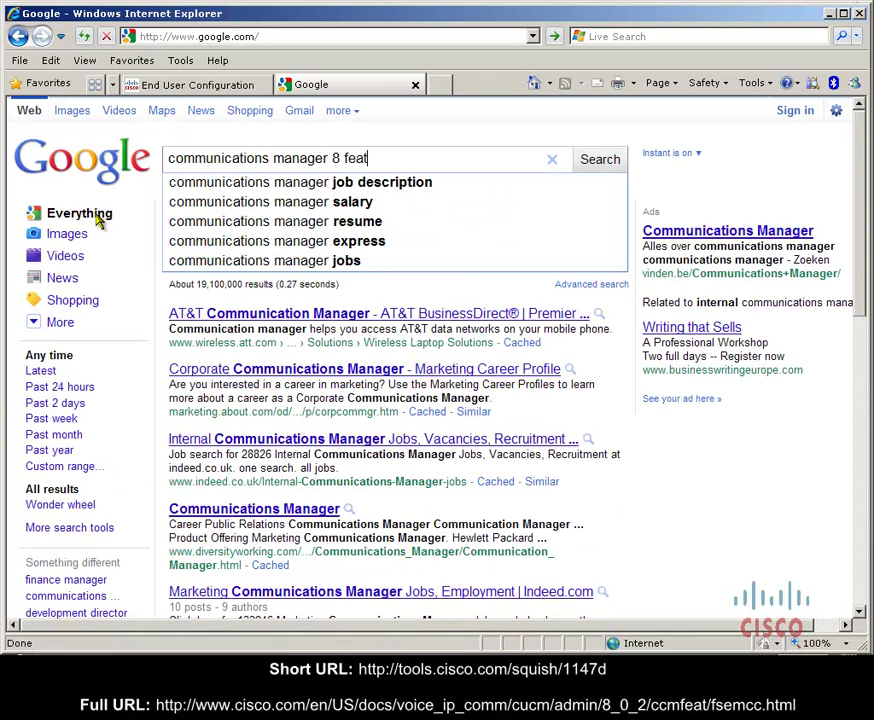
text(ures and services)
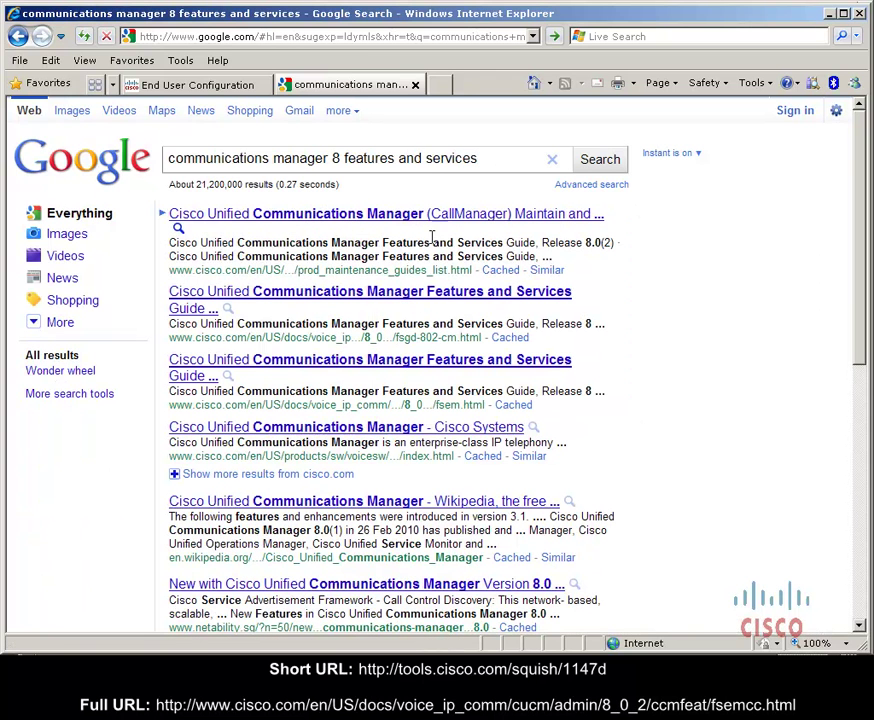
click(398, 297)
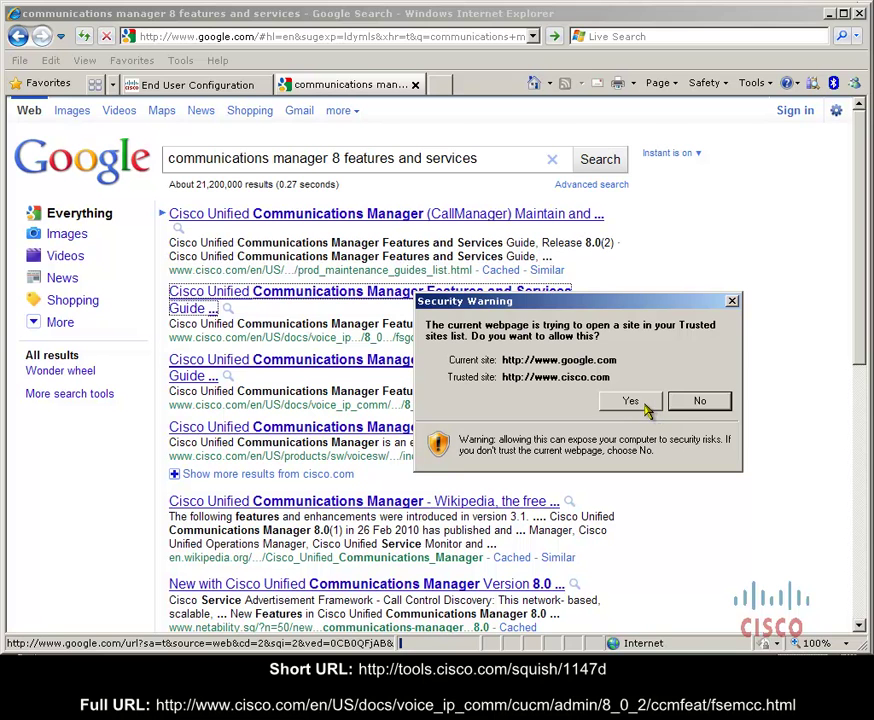
click(640, 403)
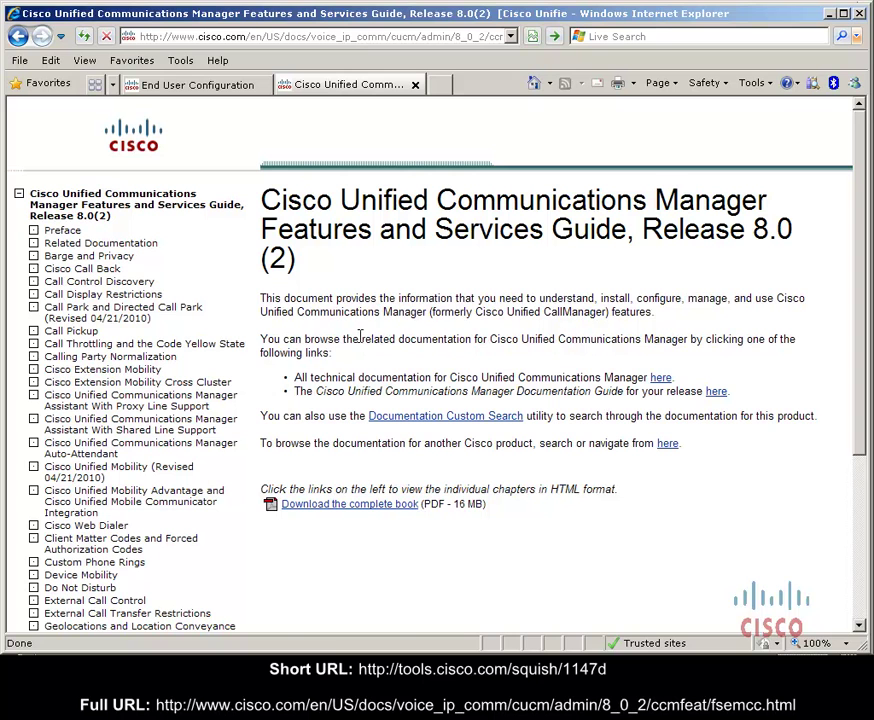
- Open the EMCC chapter's Troubleshooting EMCC section and scroll Table 10-6 to error code 31
click(203, 385)
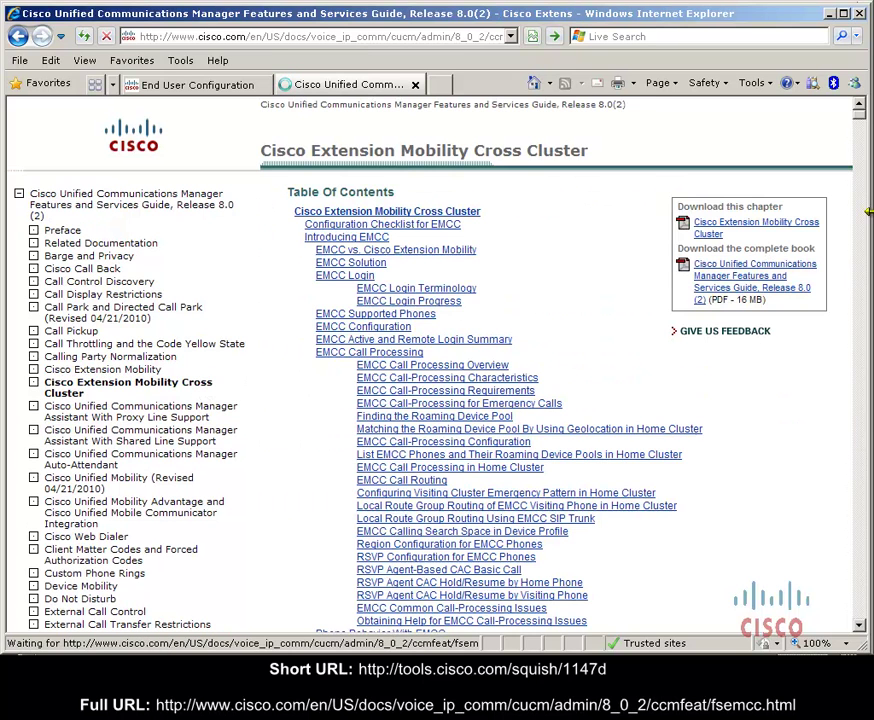
scroll(788, 360, down, 10)
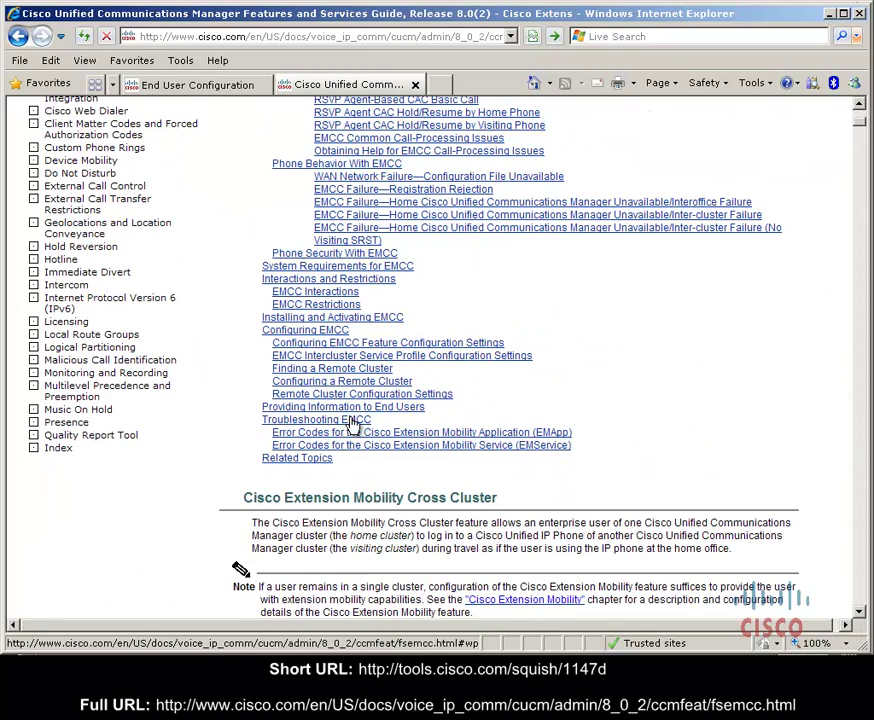
click(350, 420)
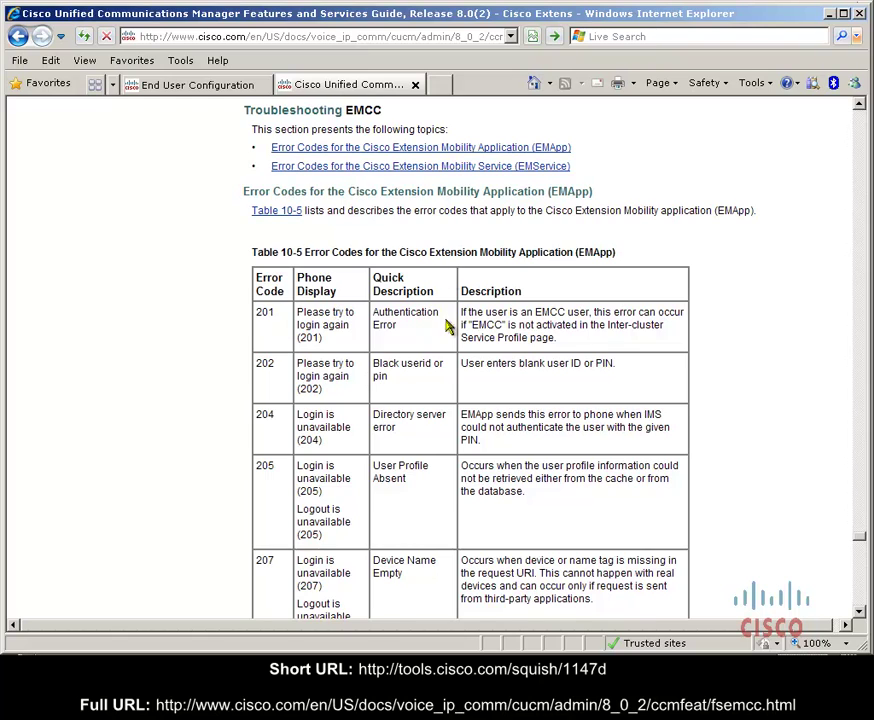
scroll(370, 400, down, 3)
scroll(384, 406, down, 12)
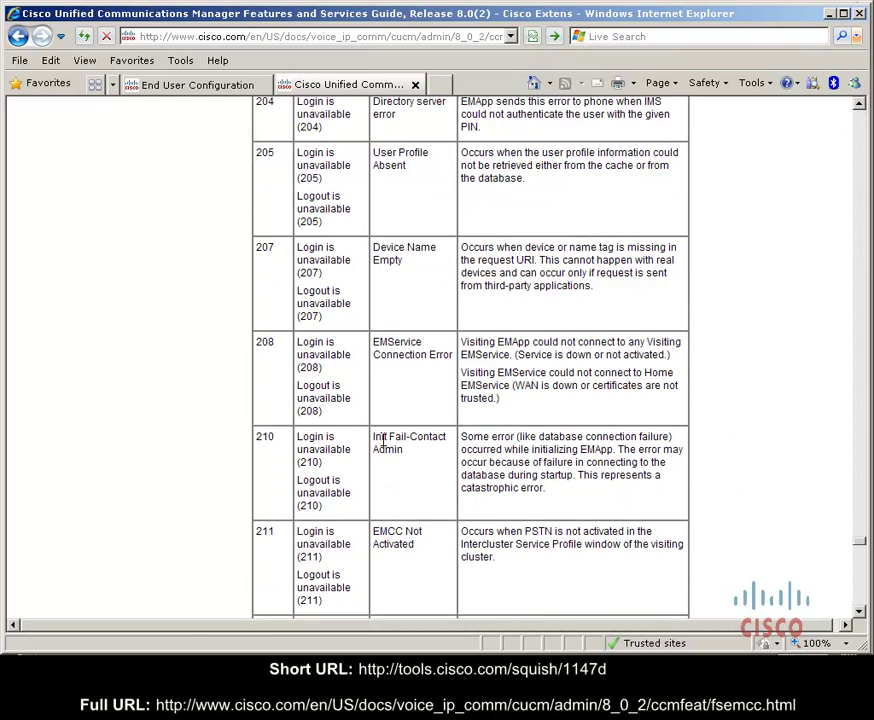
scroll(382, 442, down, 18)
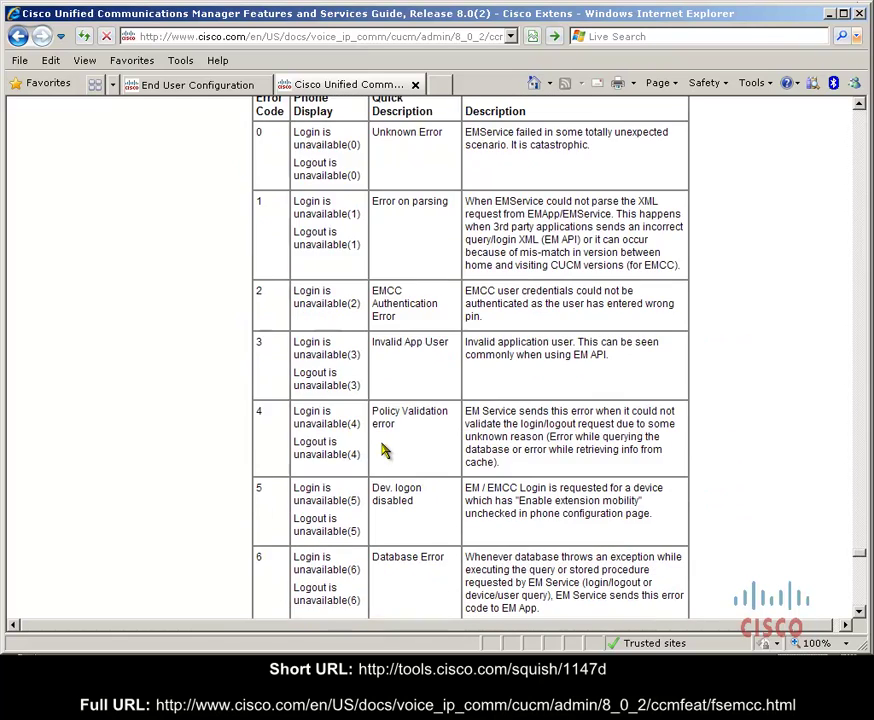
scroll(381, 445, down, 13)
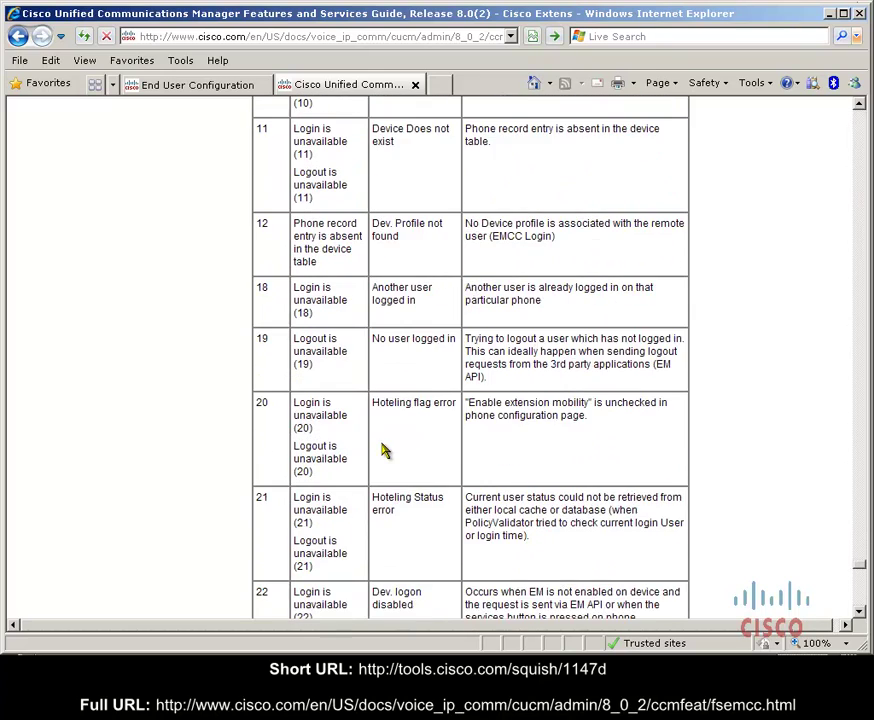
scroll(383, 453, down, 6)
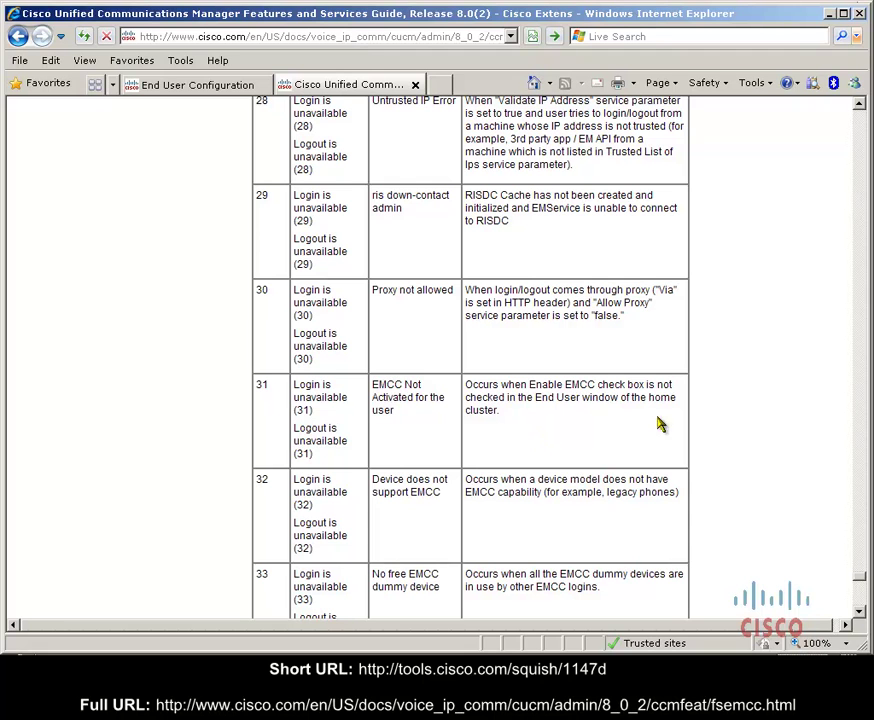
click(207, 85)
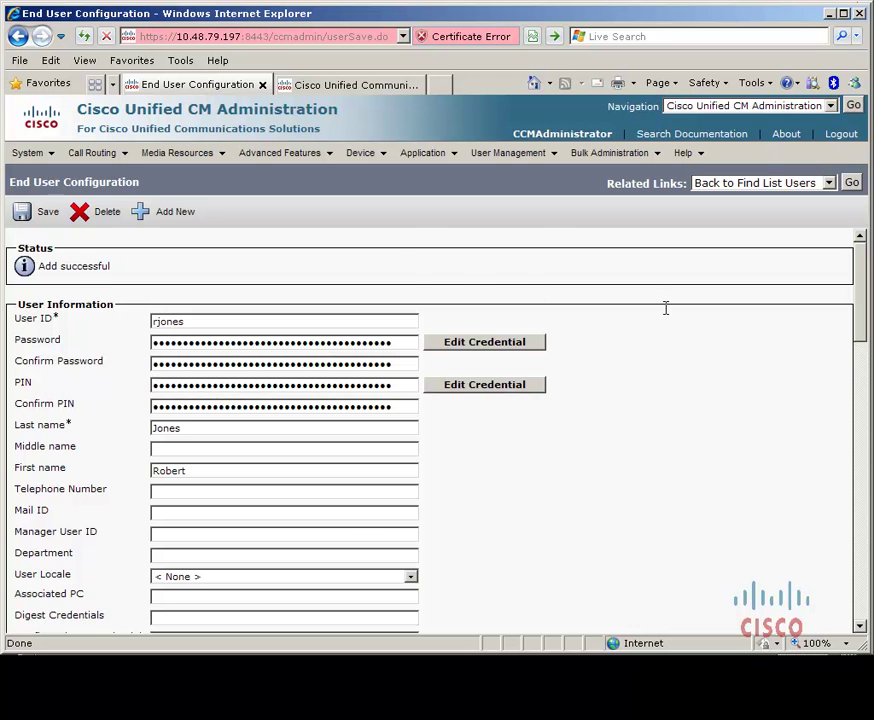
scroll(650, 330, down, 10)
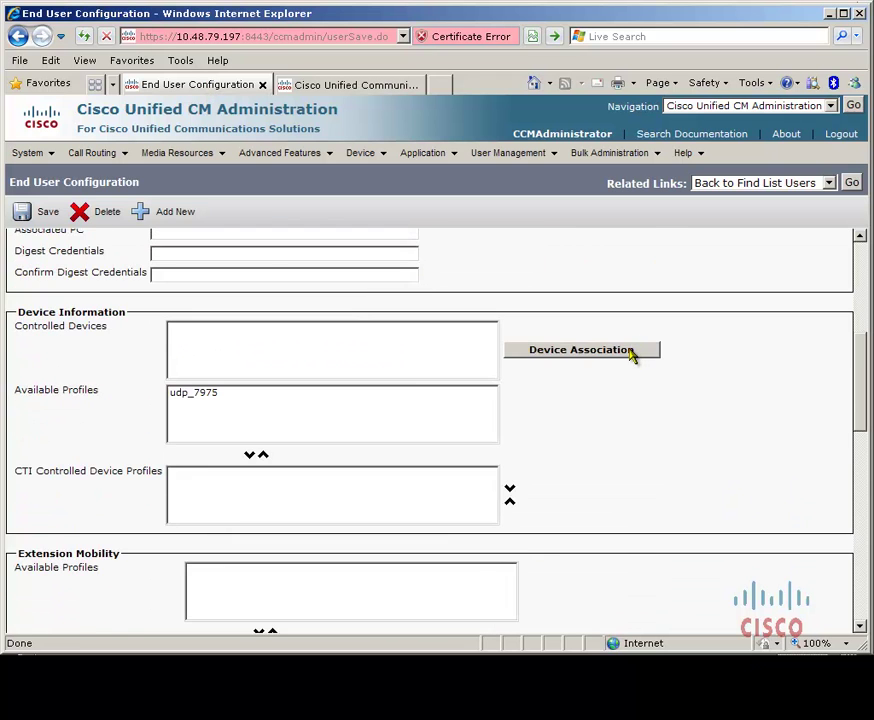
scroll(610, 360, down, 3)
scroll(591, 363, up, 3)
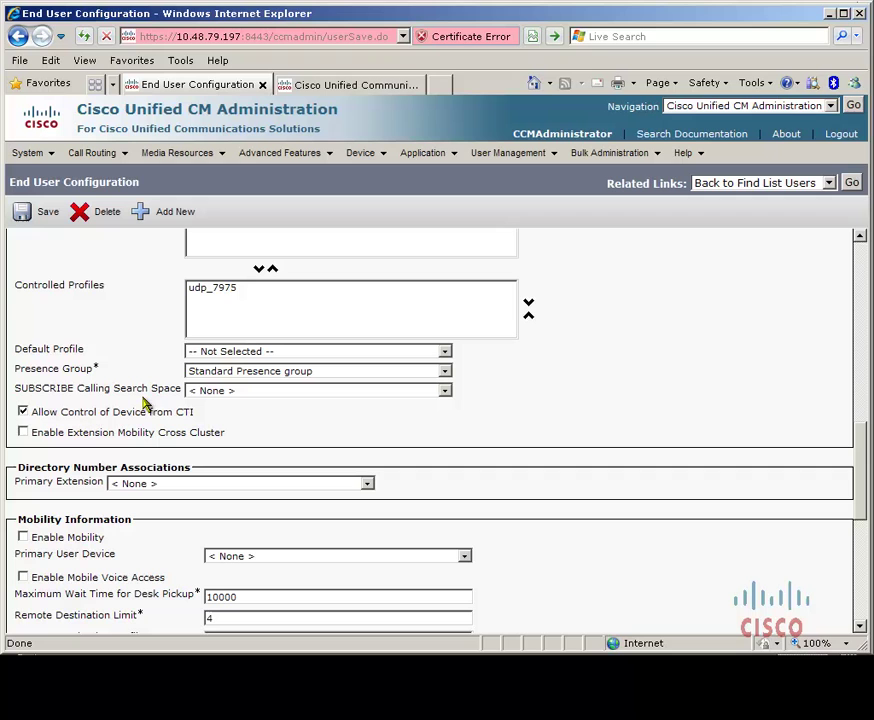
click(22, 432)
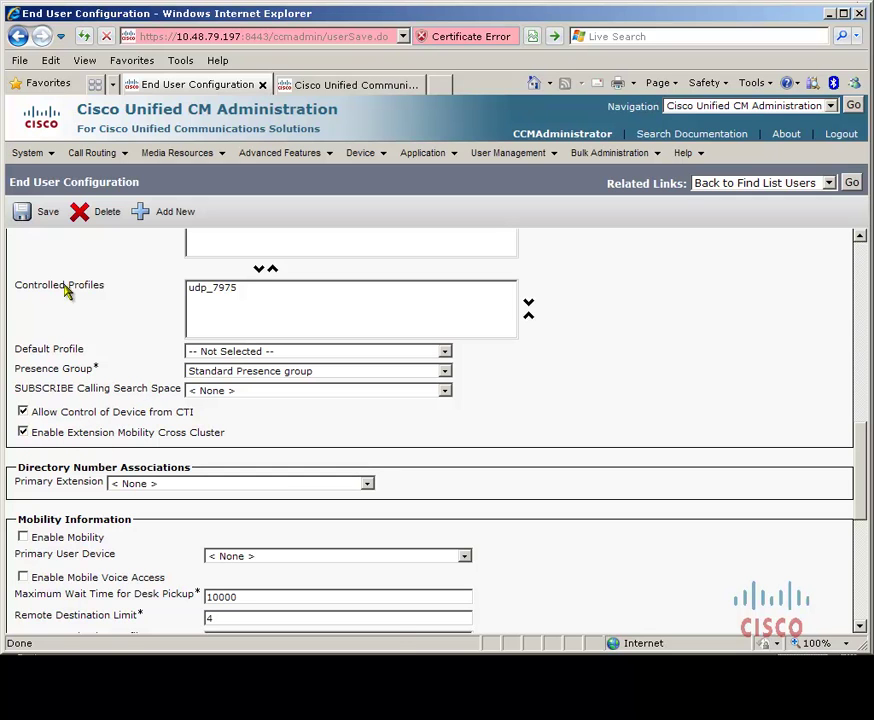
click(30, 216)
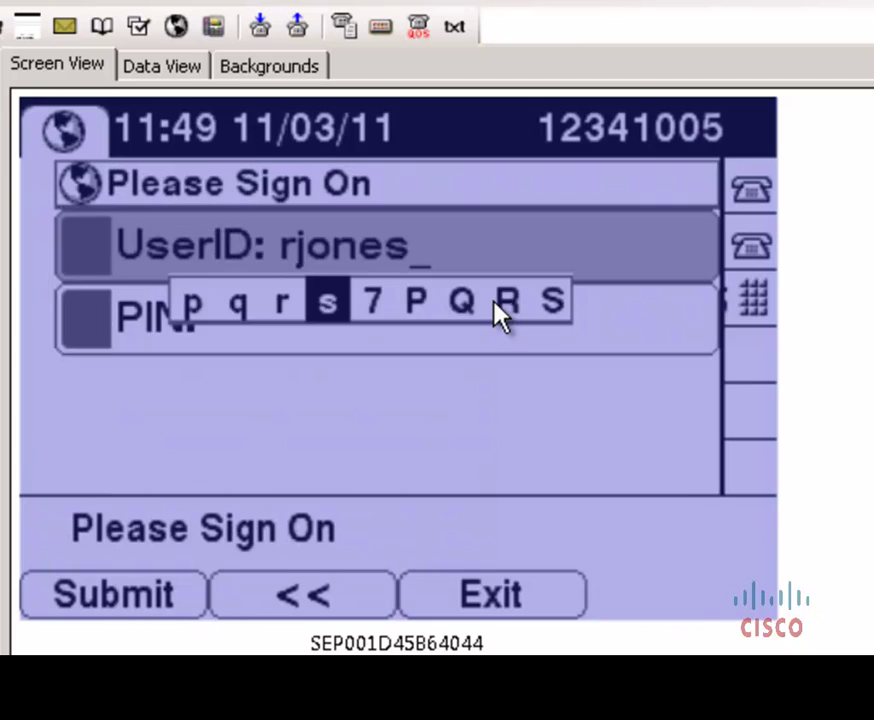
click(500, 318)
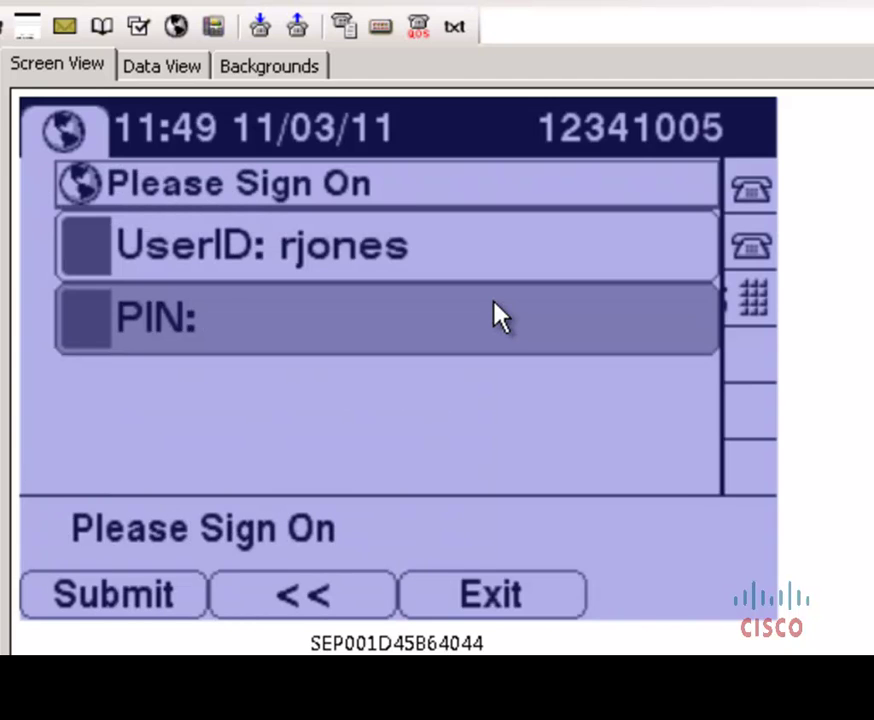
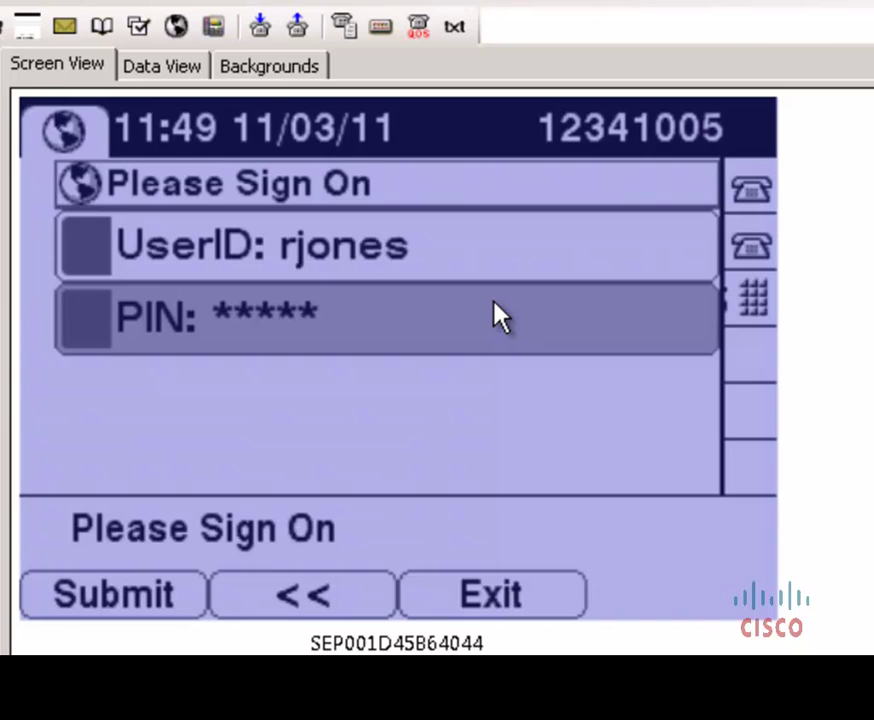
key(Return)
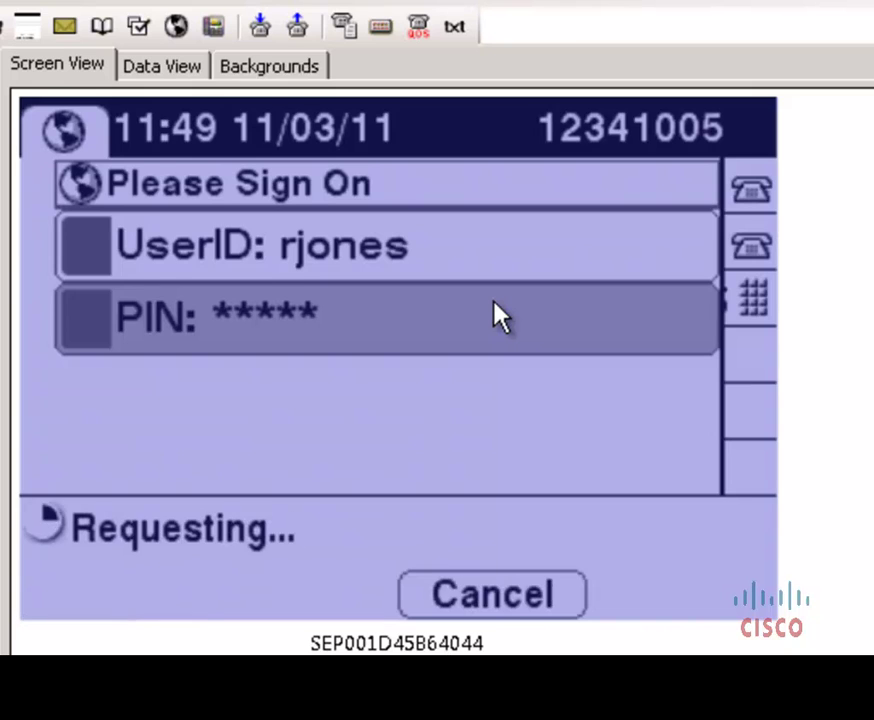